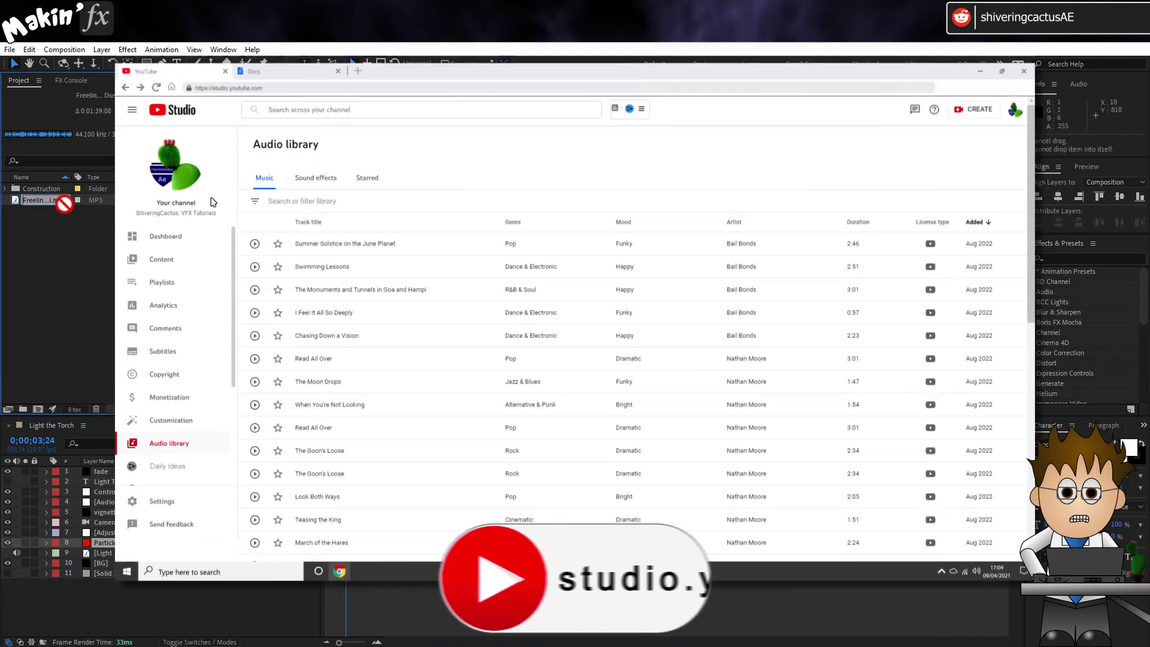
Step: Import the Freeling MP3 and create a new composition from it, closing the Light the Torch timeline
{"action": "left_click_drag", "start_coordinate": [54, 202], "coordinate": [53, 259]}
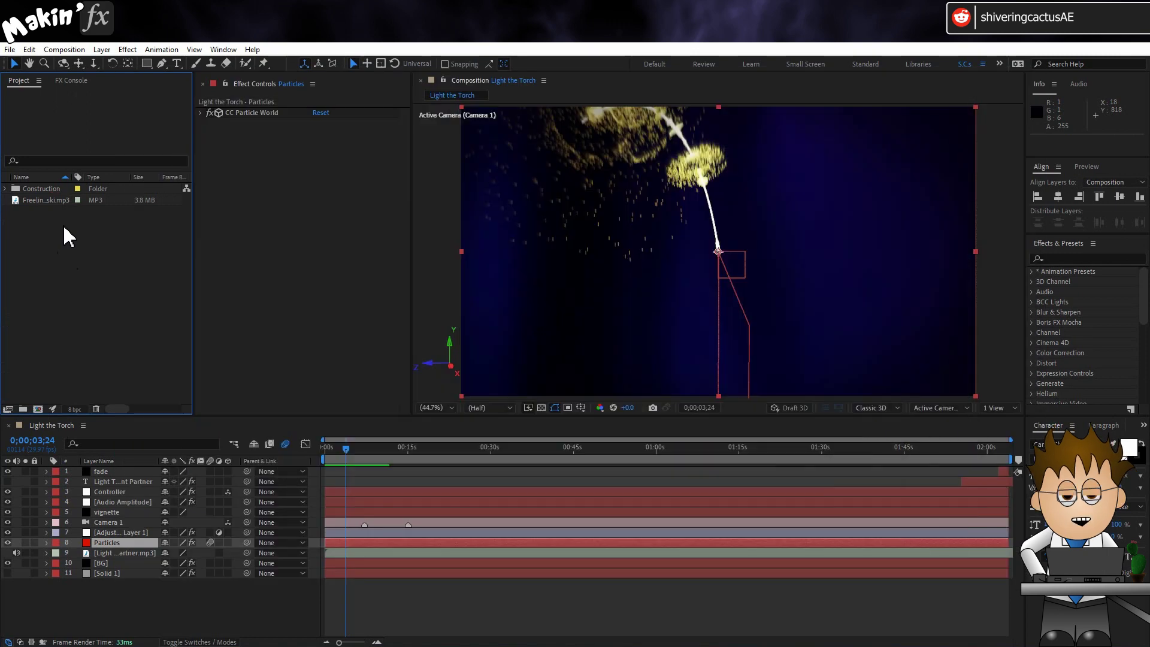
{"action": "double_click", "coordinate": [40, 200]}
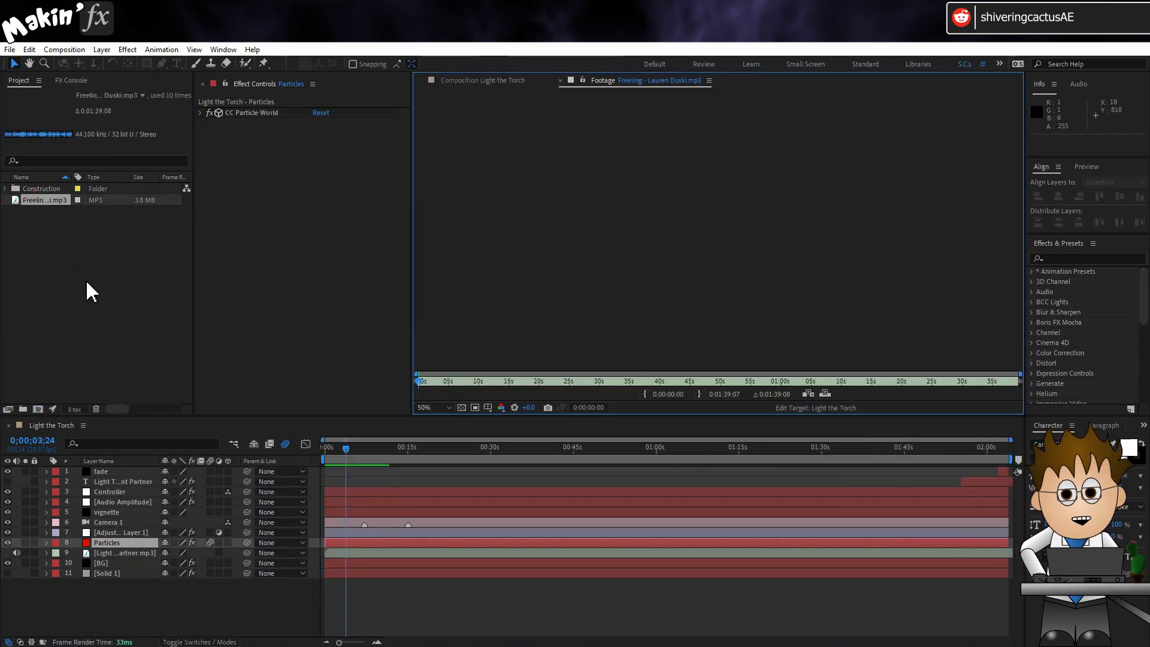
{"action": "left_click_drag", "start_coordinate": [454, 382], "coordinate": [399, 383]}
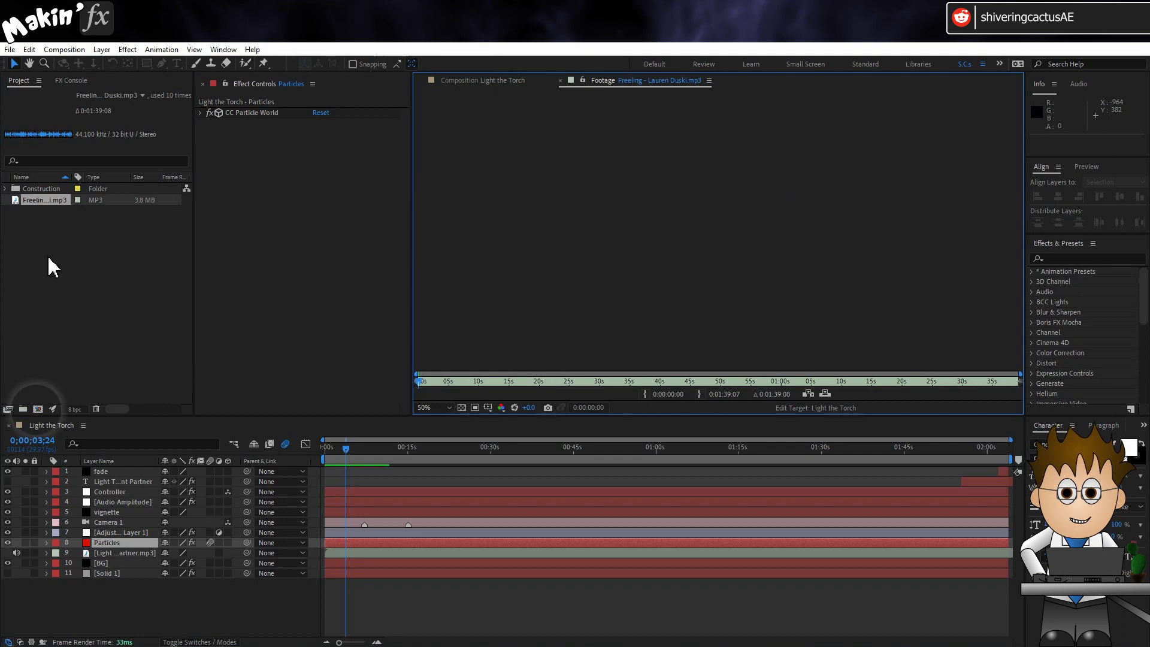
{"action": "left_click_drag", "start_coordinate": [42, 202], "coordinate": [40, 410]}
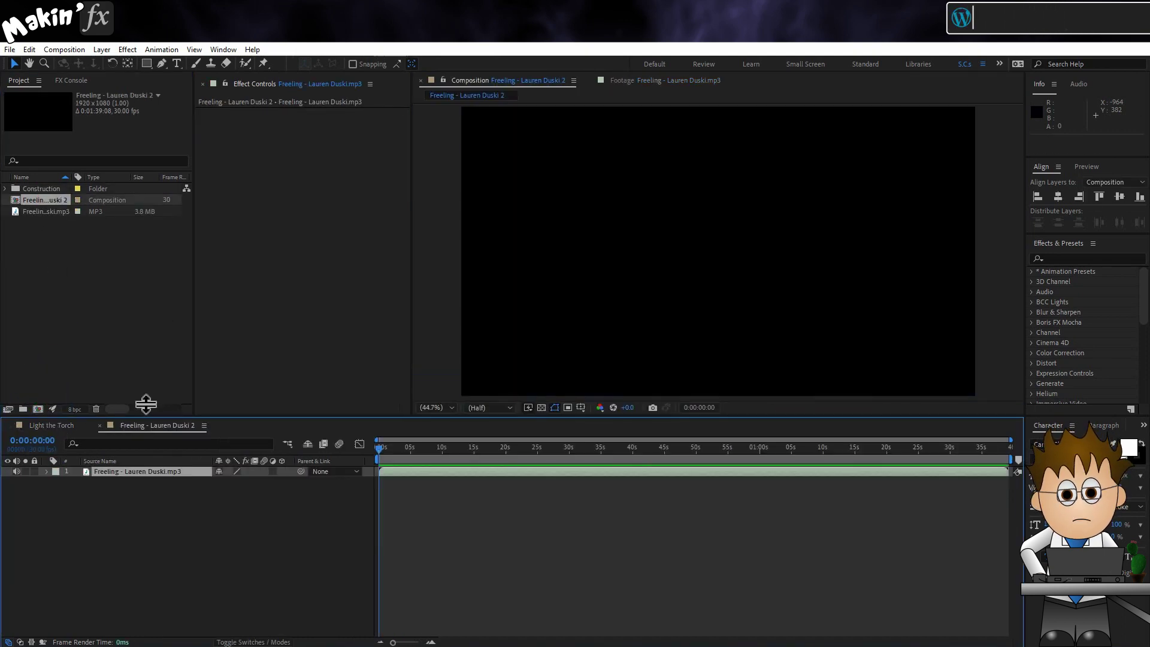
{"action": "left_click", "coordinate": [9, 425]}
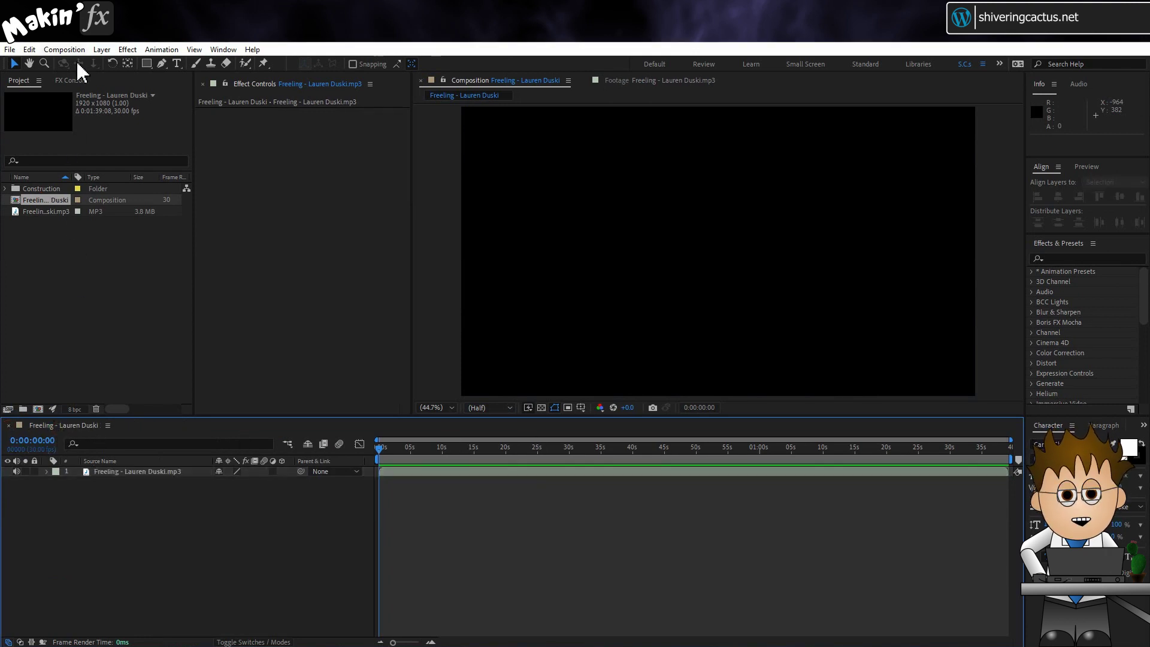
Step: Review the new composition's settings and accept them
{"action": "left_click", "coordinate": [64, 50]}
{"action": "left_click", "coordinate": [153, 84]}
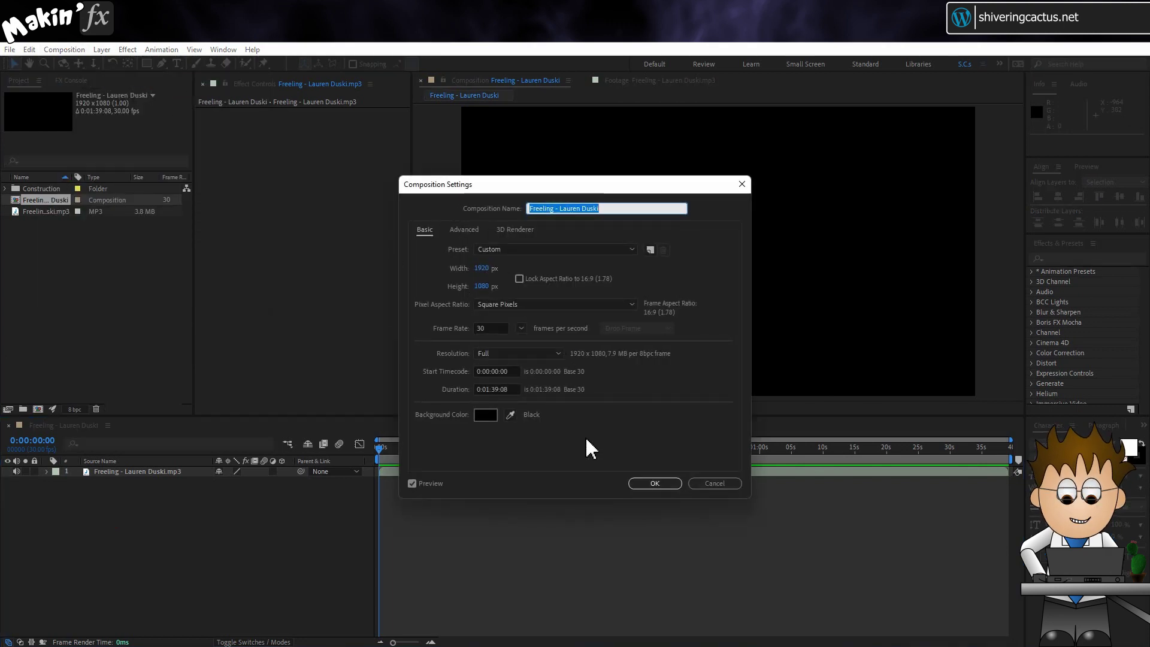
{"action": "left_click", "coordinate": [655, 484]}
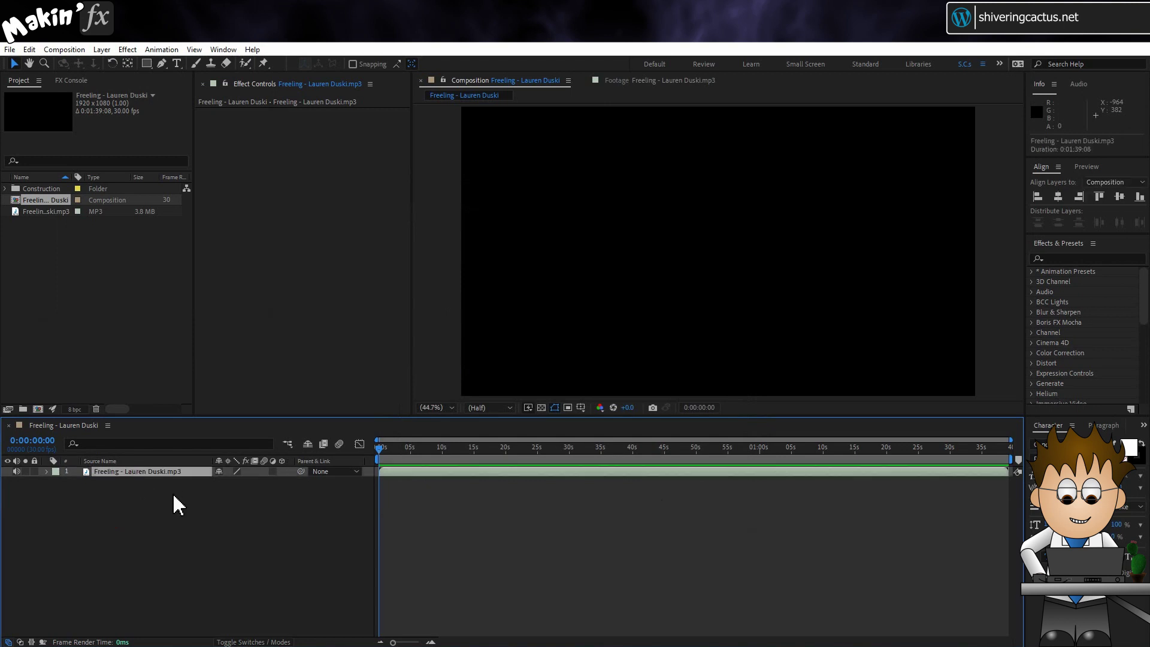
Step: Convert the MP3 layer's audio to keyframes and reveal the keyframed channel sliders on the Audio Amplitude layer
{"action": "left_click", "coordinate": [160, 49]}
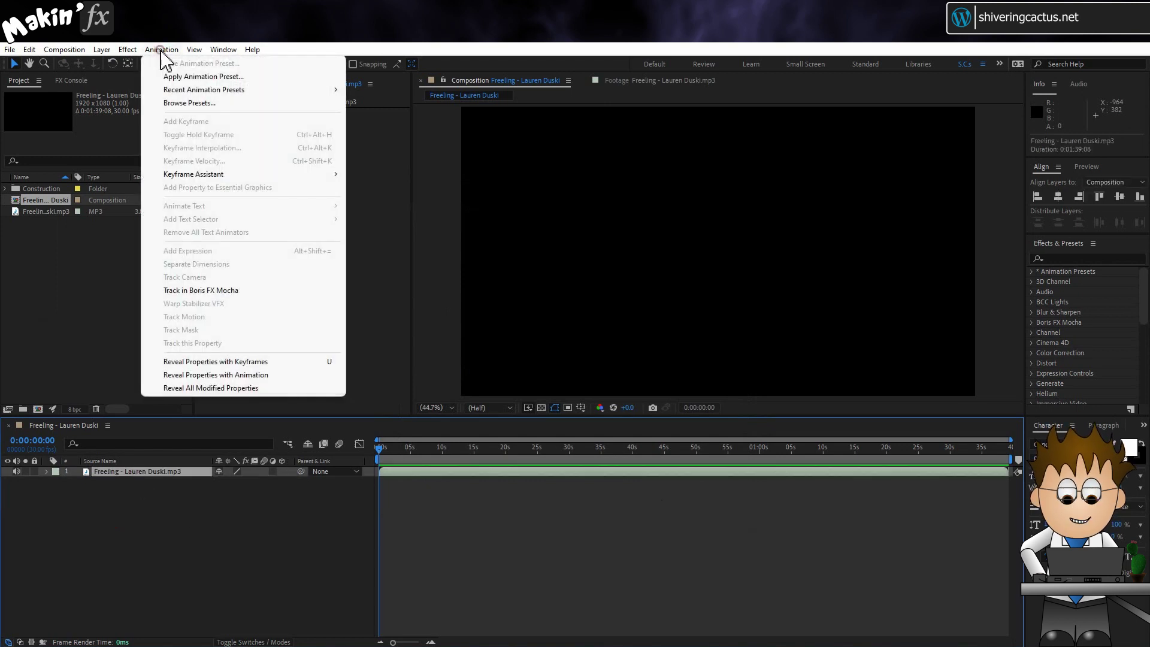
{"action": "mouse_move", "coordinate": [261, 175]}
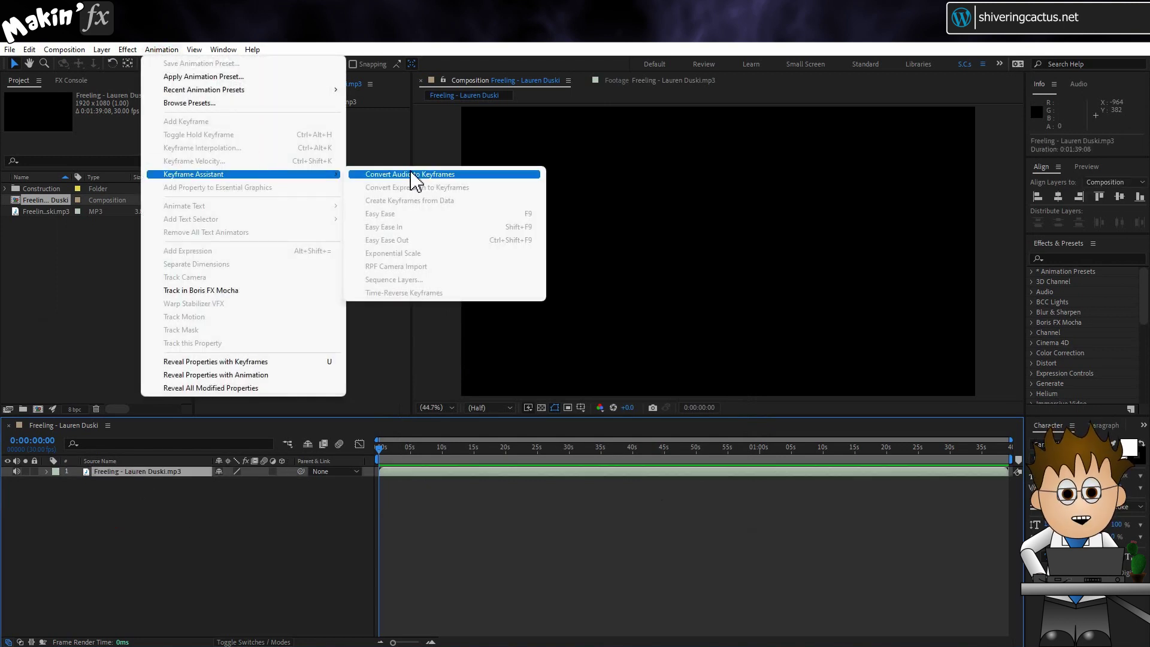
{"action": "left_click", "coordinate": [508, 175]}
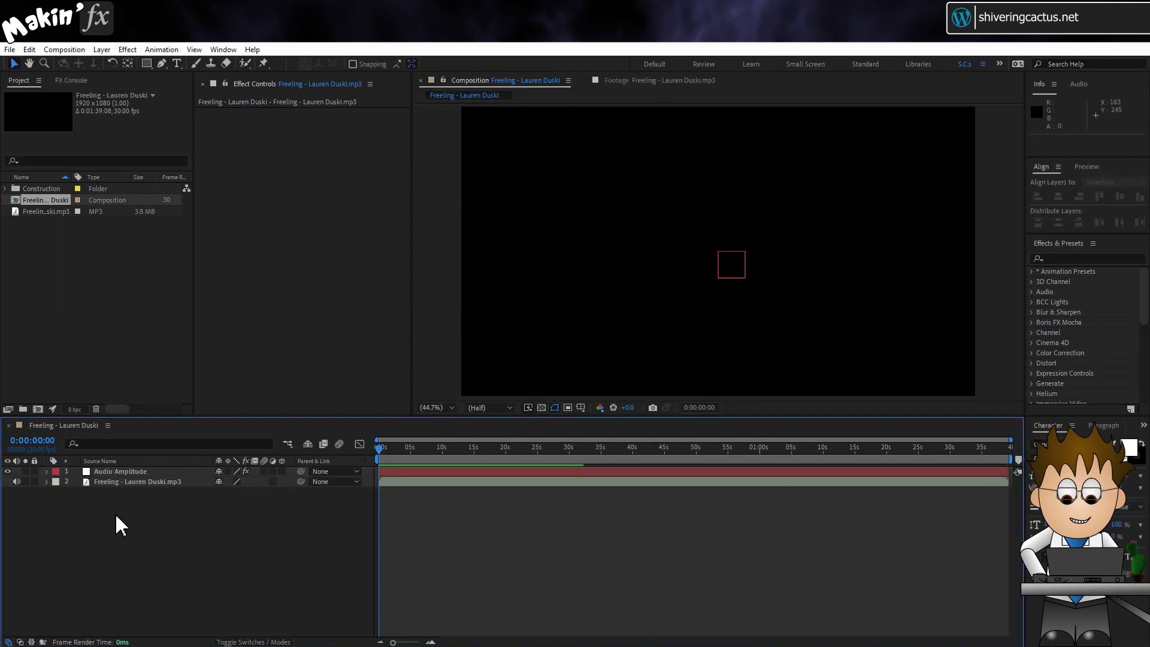
{"action": "left_click", "coordinate": [131, 473]}
{"action": "key", "text": "u"}
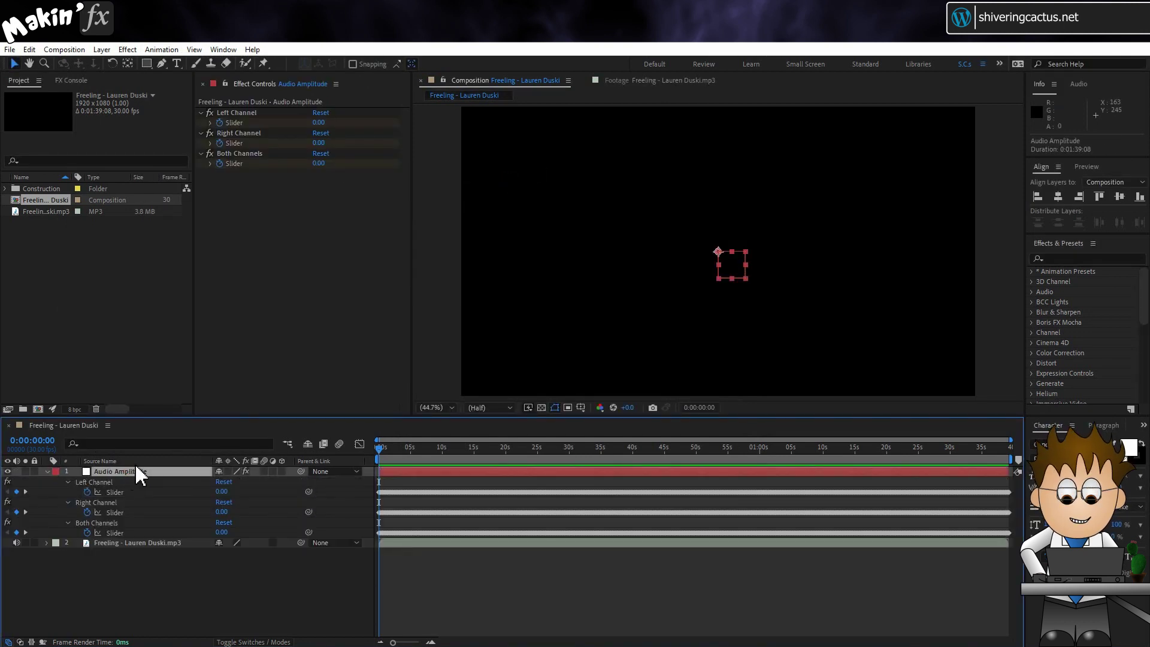
{"action": "left_click", "coordinate": [181, 584]}
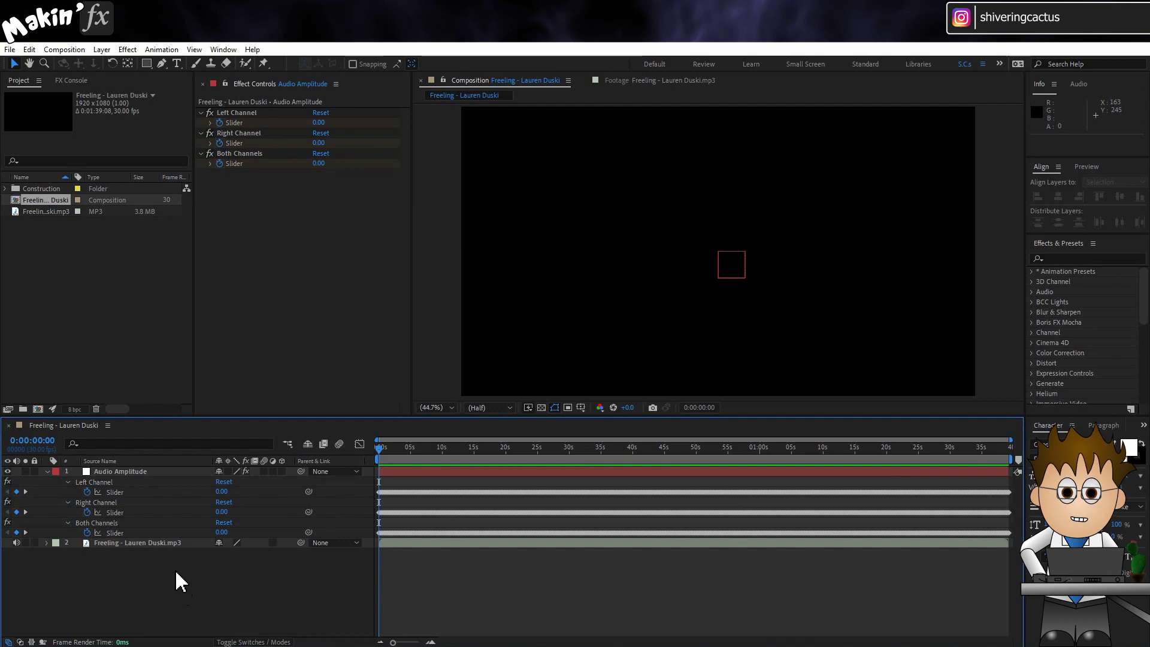
Step: Create a null object, rename it Null 1 and make it a 3D layer
{"action": "left_click", "coordinate": [102, 50]}
{"action": "mouse_move", "coordinate": [137, 63]}
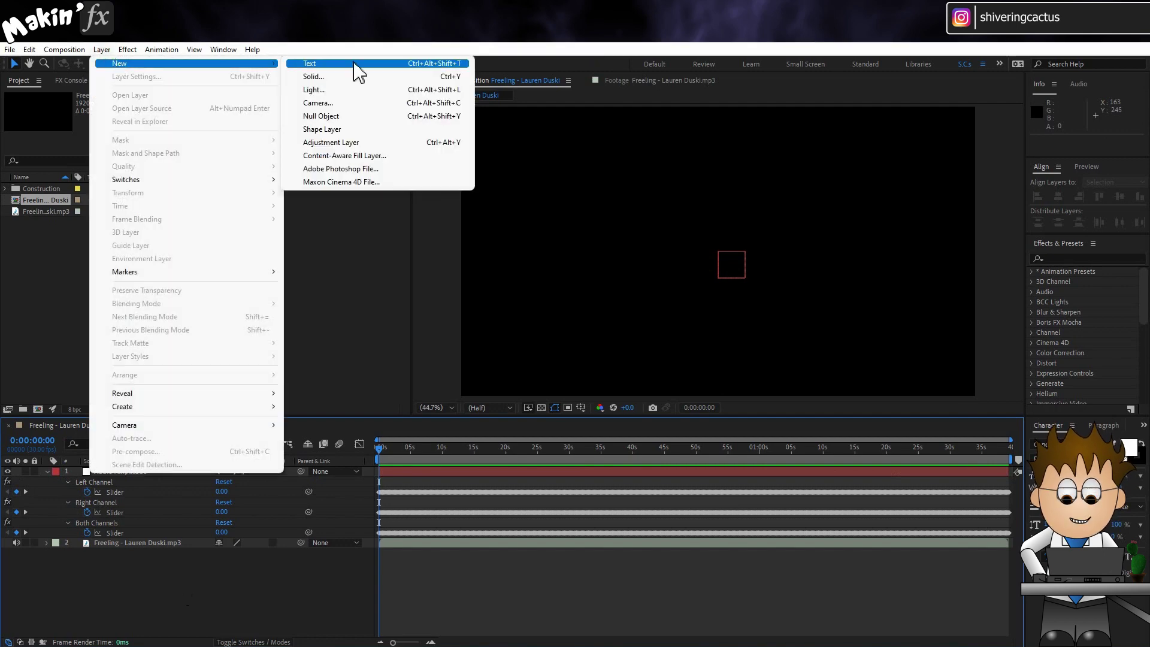
{"action": "left_click", "coordinate": [377, 116]}
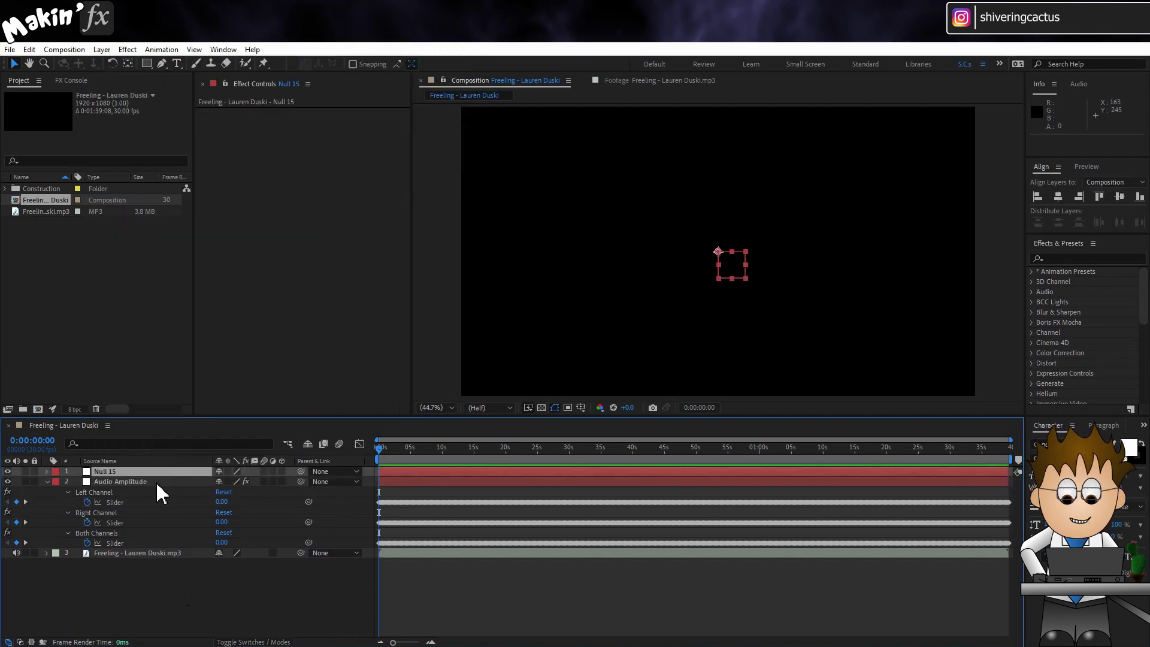
{"action": "key", "text": "Return"}
{"action": "type", "text": "N"}
{"action": "key", "text": "Return"}
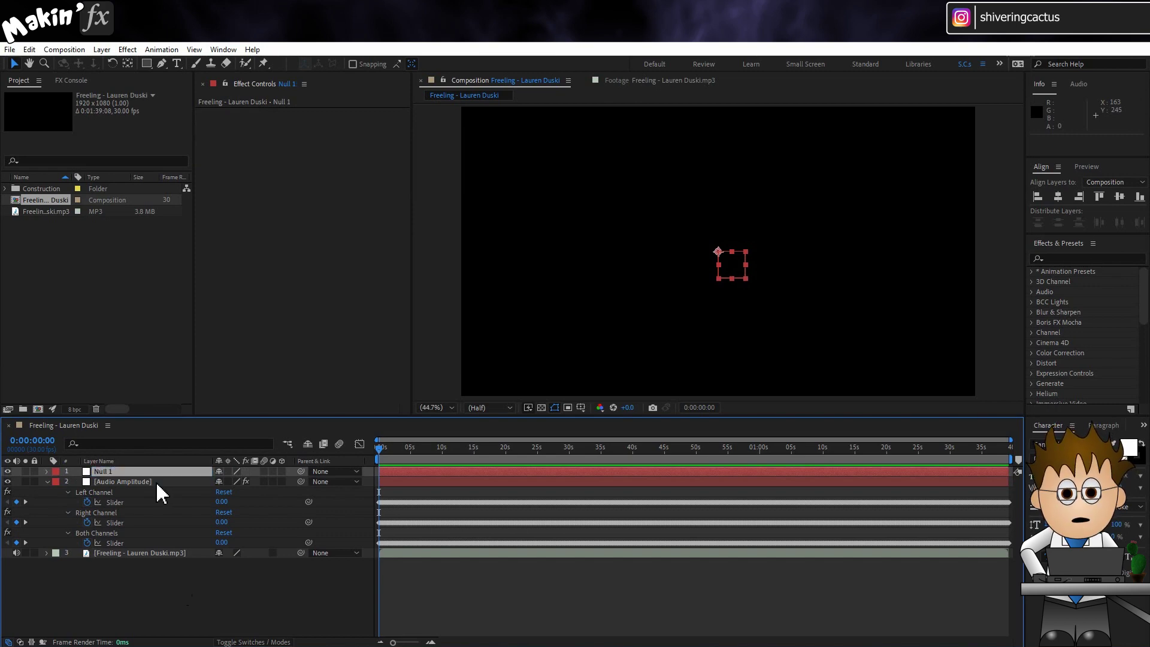
{"action": "left_click", "coordinate": [282, 471]}
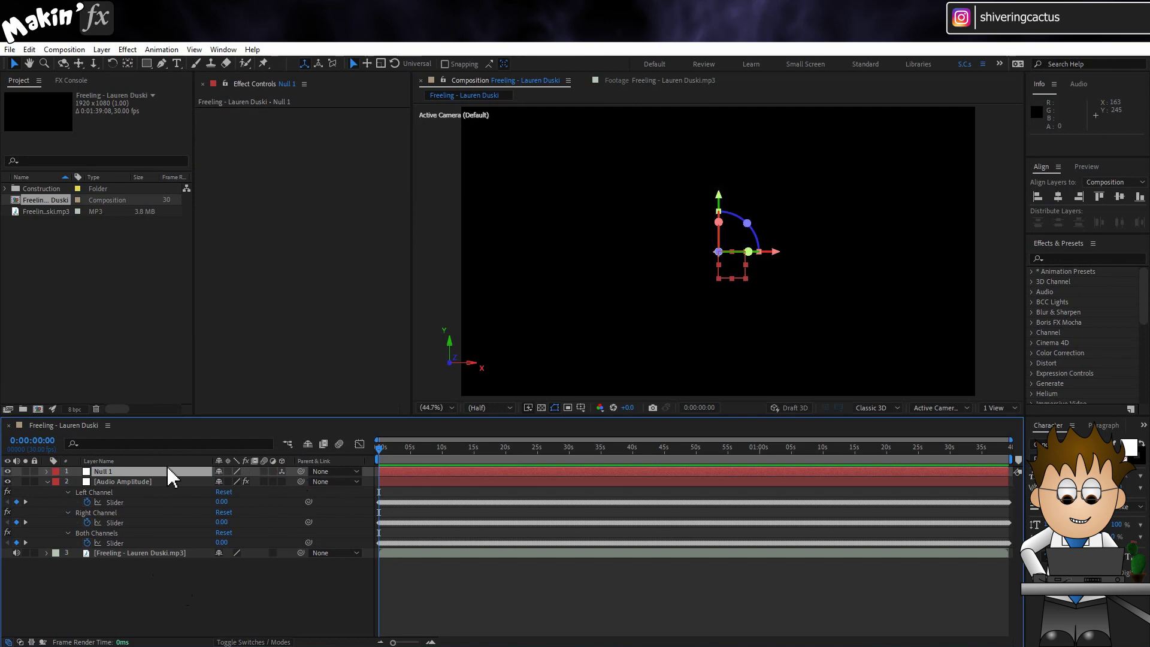
Step: Create a gray solid layer with the default solid settings and rename it Particles
{"action": "left_click", "coordinate": [101, 49]}
{"action": "mouse_move", "coordinate": [119, 63]}
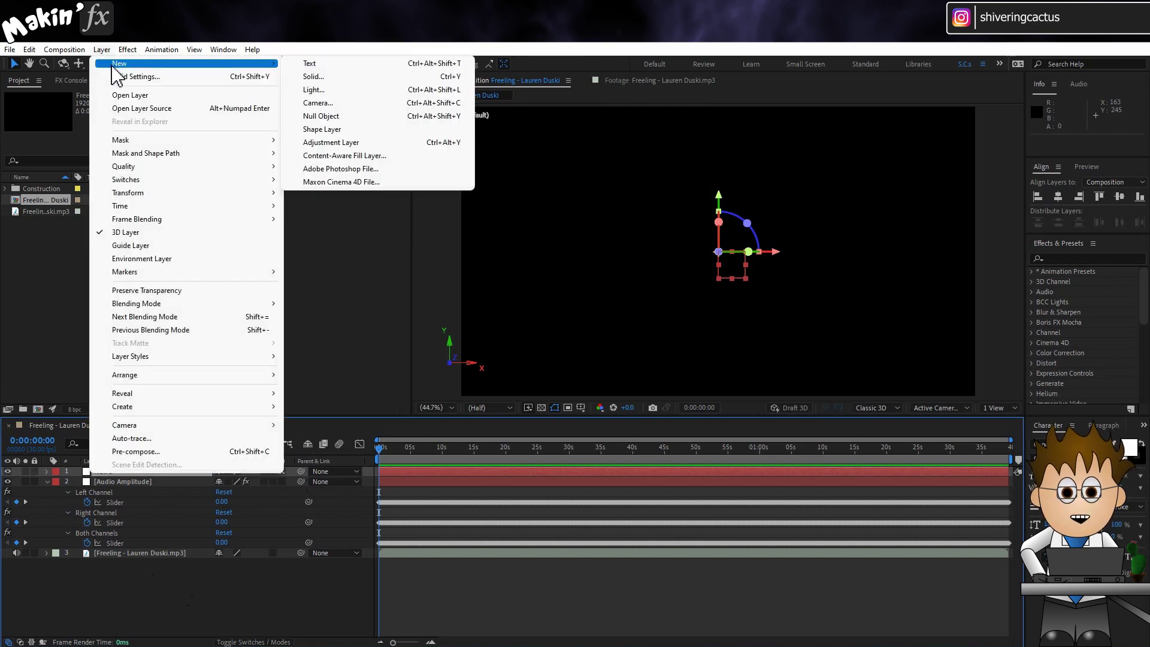
{"action": "left_click", "coordinate": [363, 77]}
{"action": "left_click", "coordinate": [619, 450]}
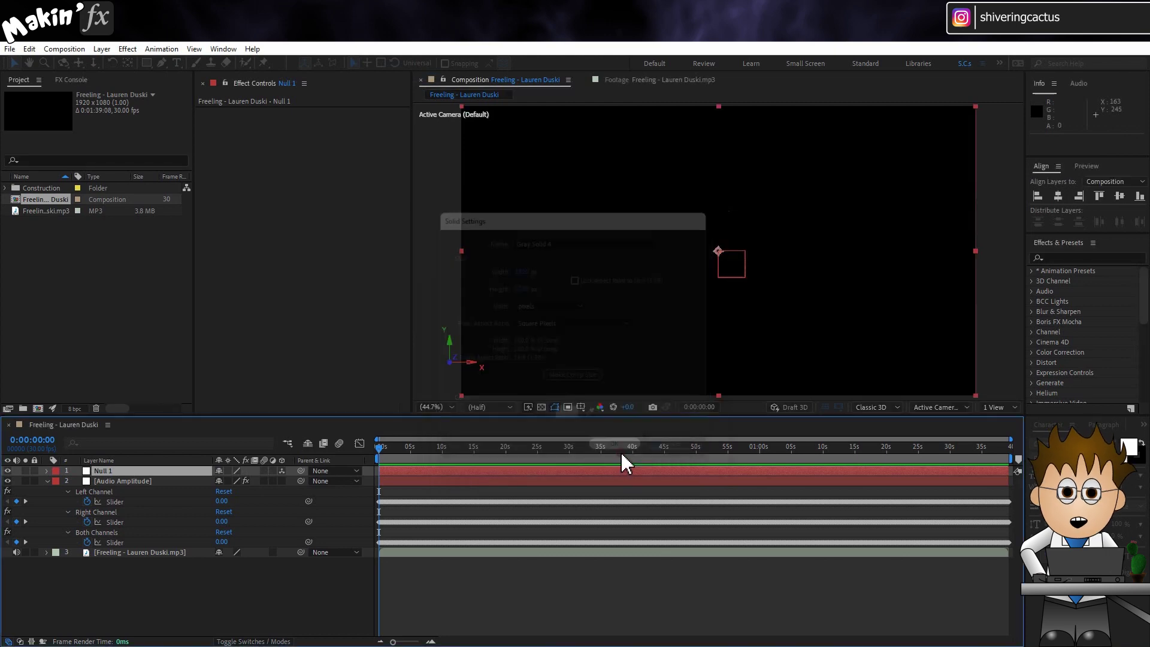
{"action": "key", "text": "Return"}
{"action": "type", "text": "Par"}
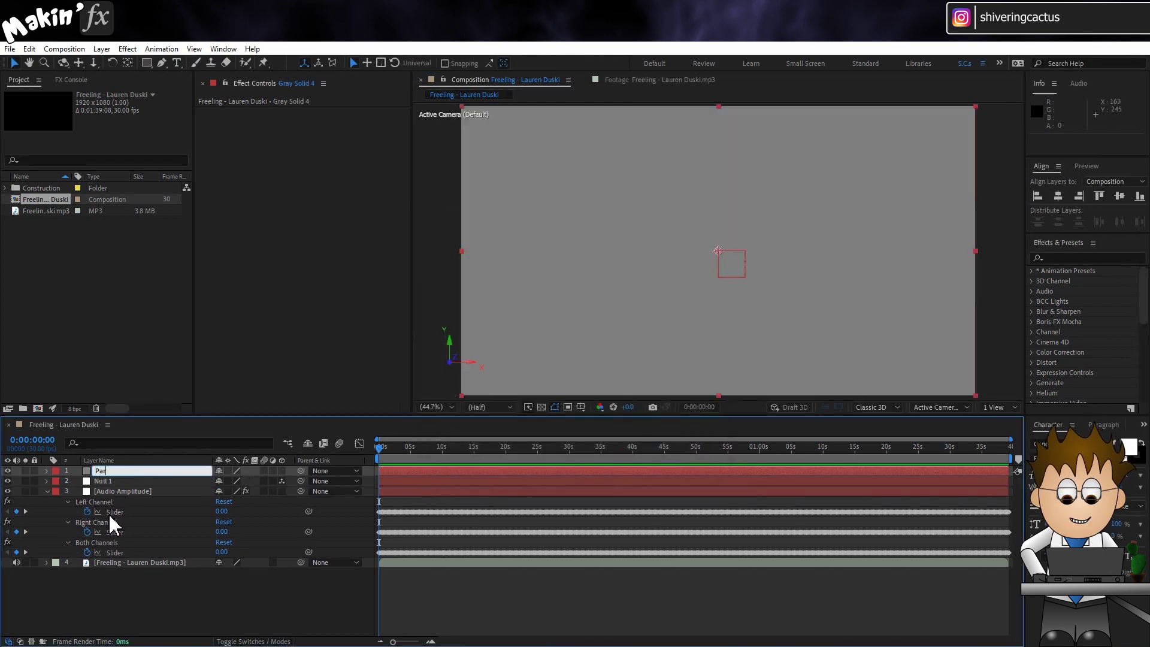
{"action": "type", "text": "ticles"}
{"action": "key", "text": "Return"}
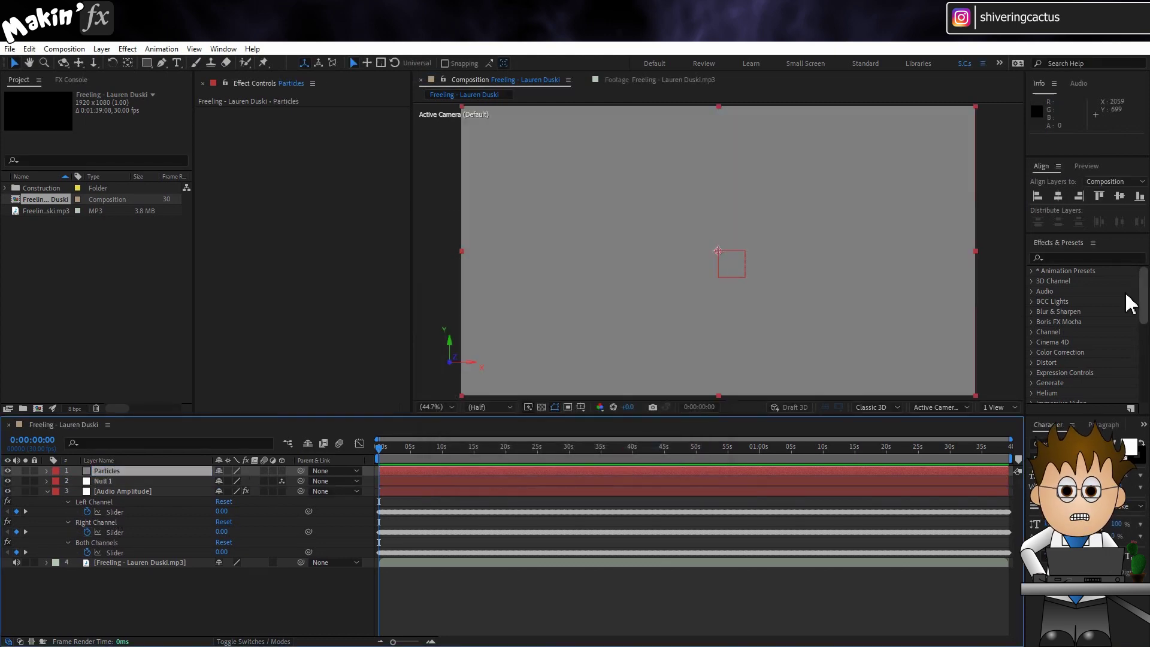
{"action": "left_click", "coordinate": [1118, 258]}
{"action": "type", "text": "null"}
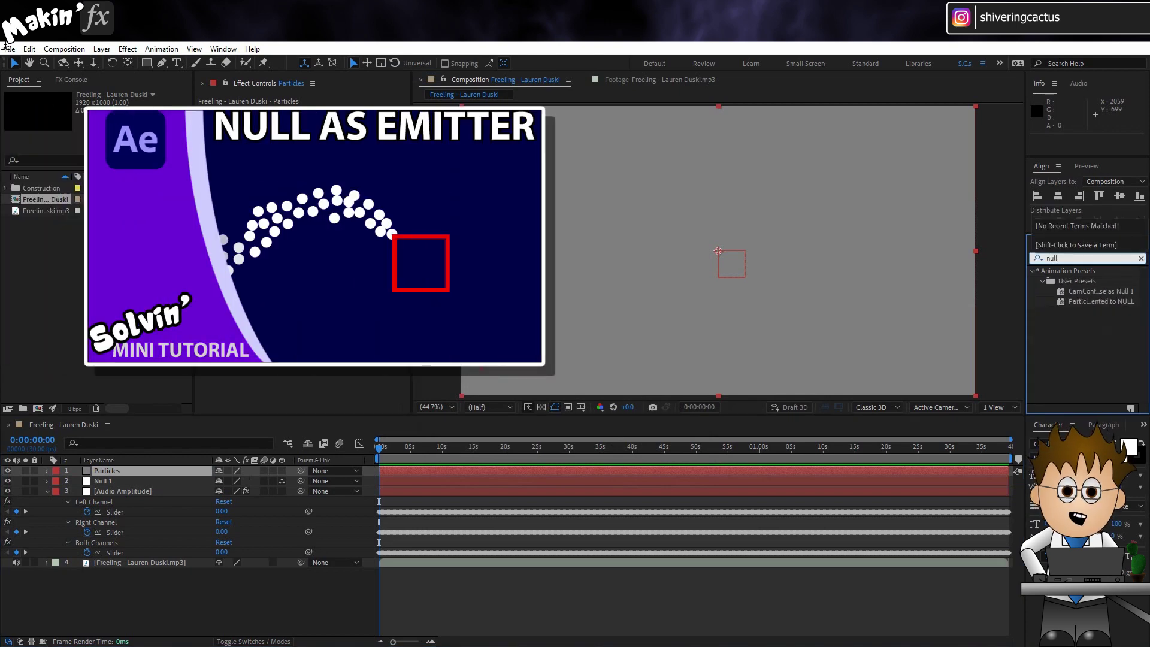
{"action": "left_click_drag", "start_coordinate": [1102, 301], "coordinate": [125, 481]}
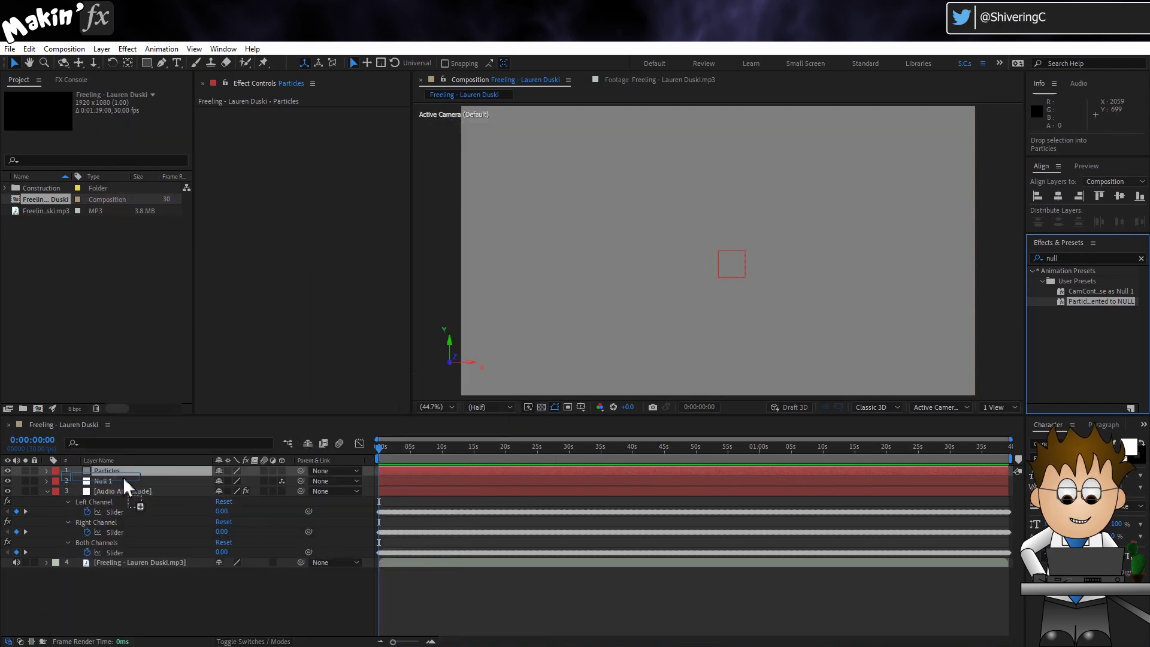
{"action": "left_click_drag", "start_coordinate": [123, 477], "coordinate": [124, 477]}
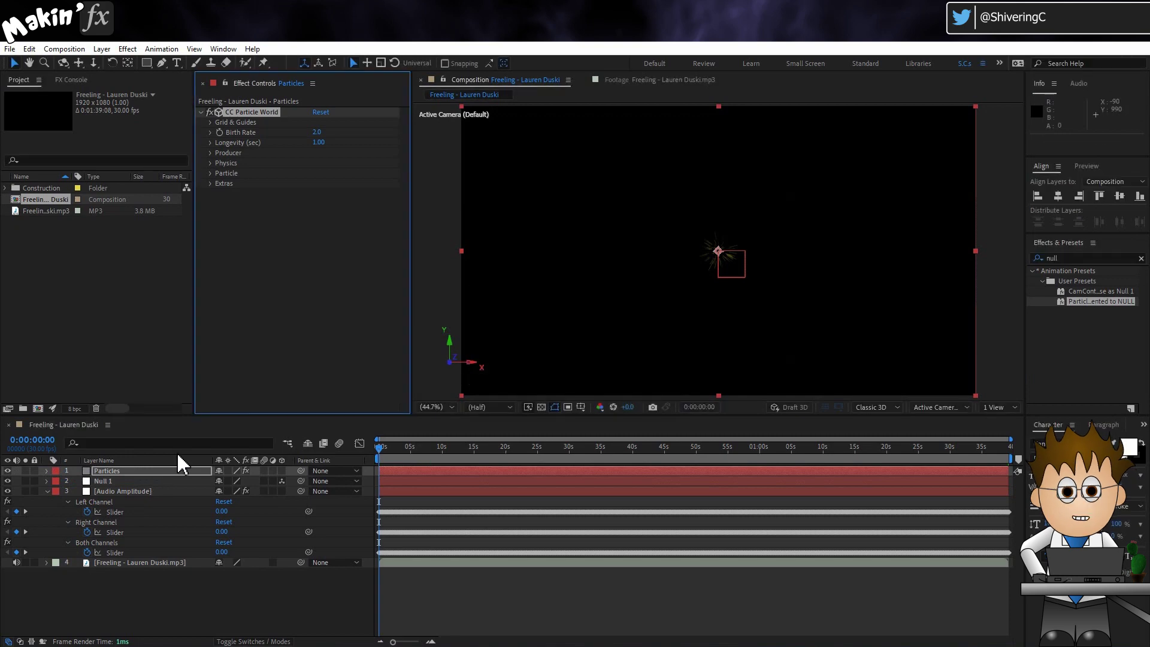
{"action": "left_click", "coordinate": [261, 111]}
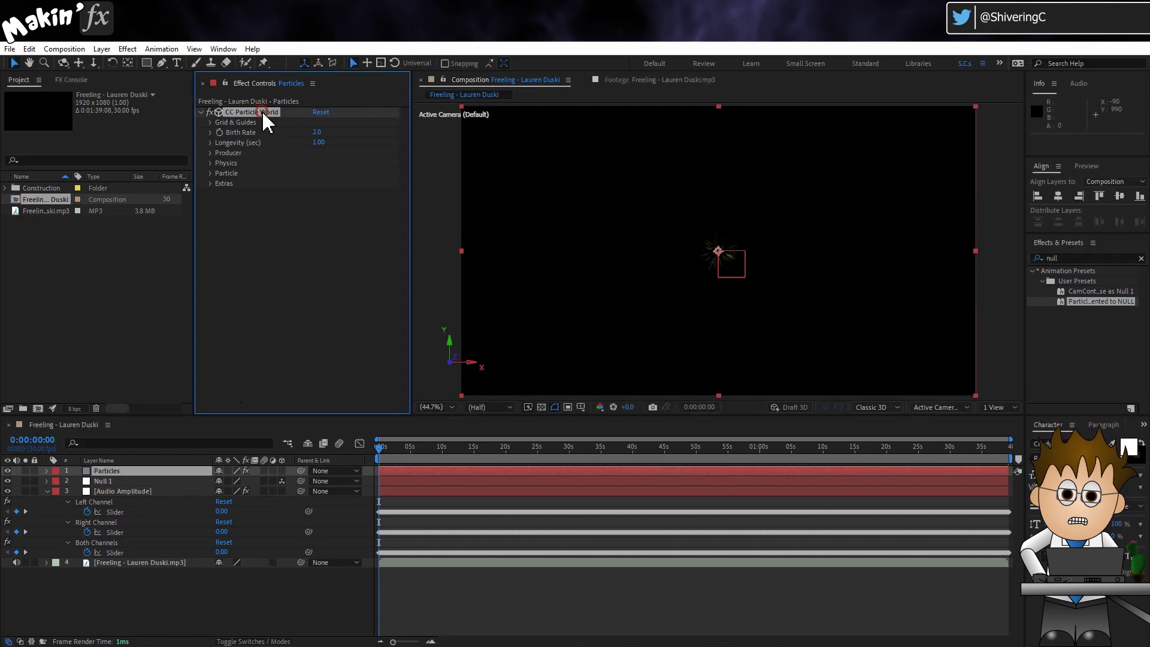
{"action": "key", "text": "Delete"}
Step: Search the effects for "cc particle" and apply CC Particle World to the Particles layer
{"action": "left_click", "coordinate": [1141, 259]}
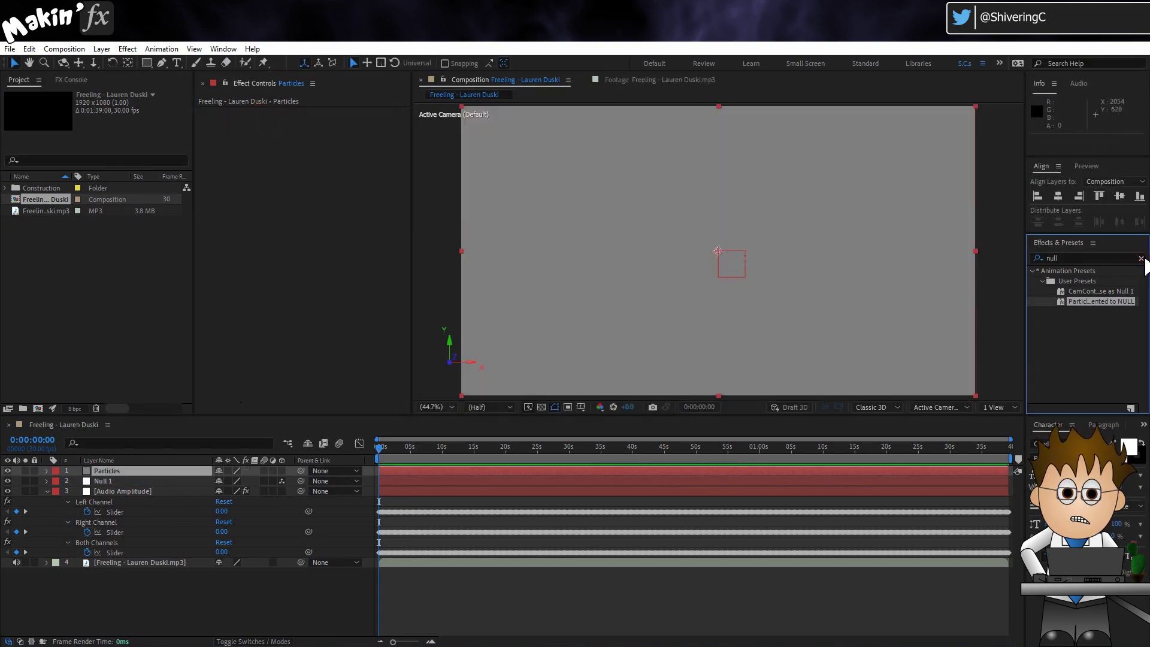
{"action": "type", "text": "cc"}
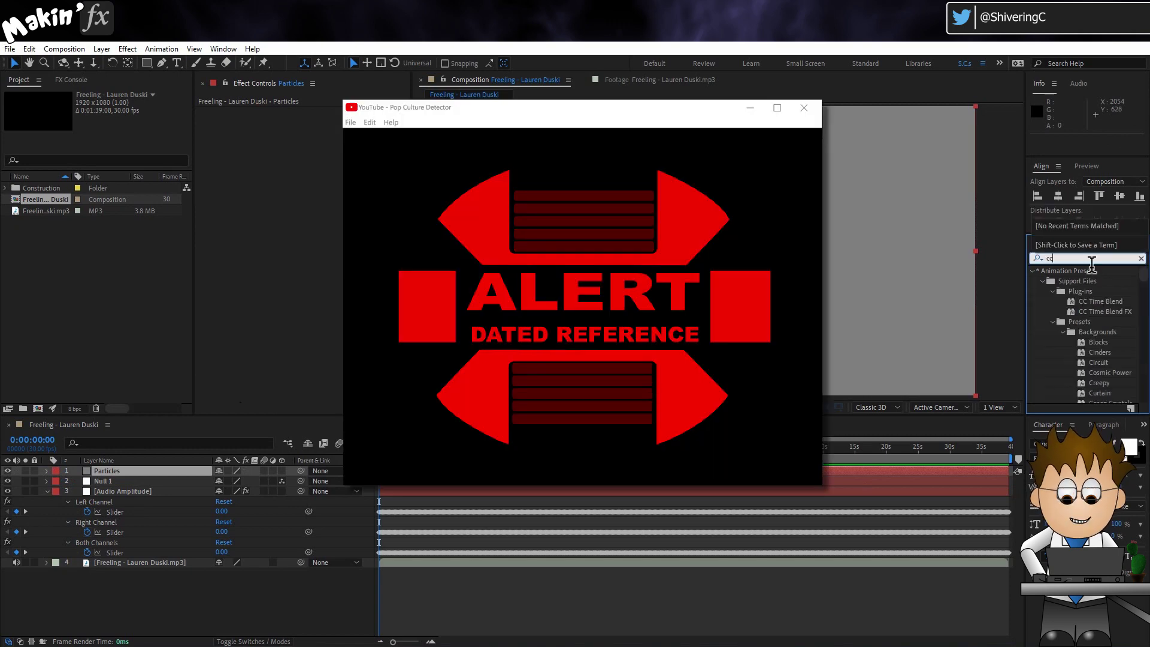
{"action": "type", "text": " particle"}
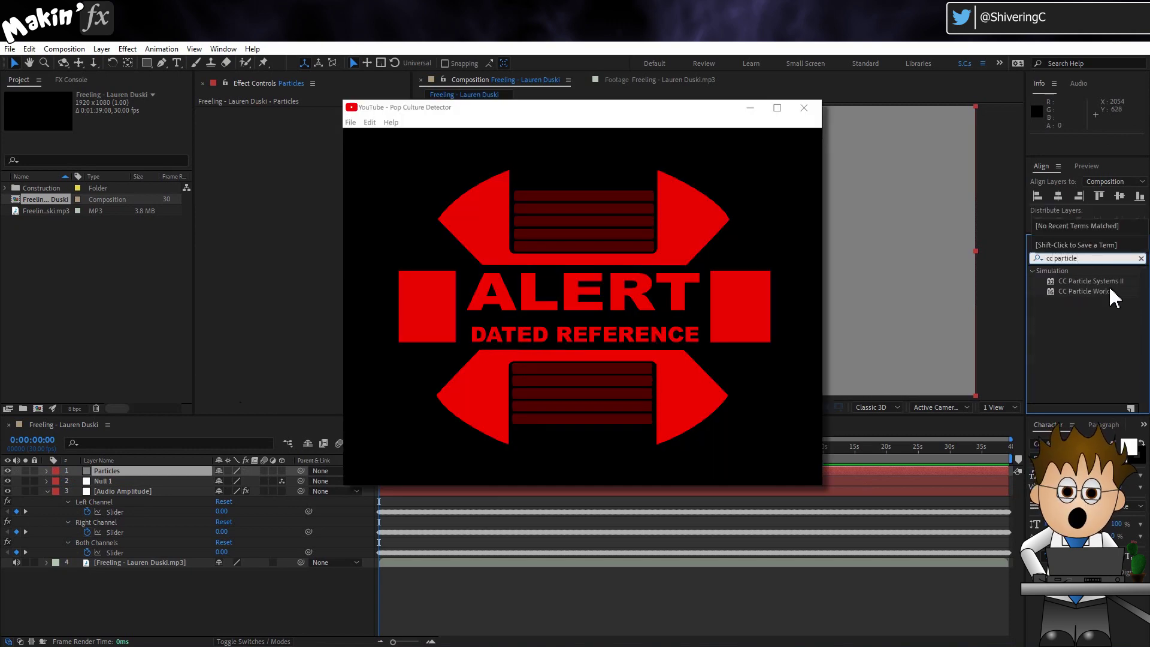
{"action": "left_click_drag", "start_coordinate": [1084, 292], "coordinate": [324, 251]}
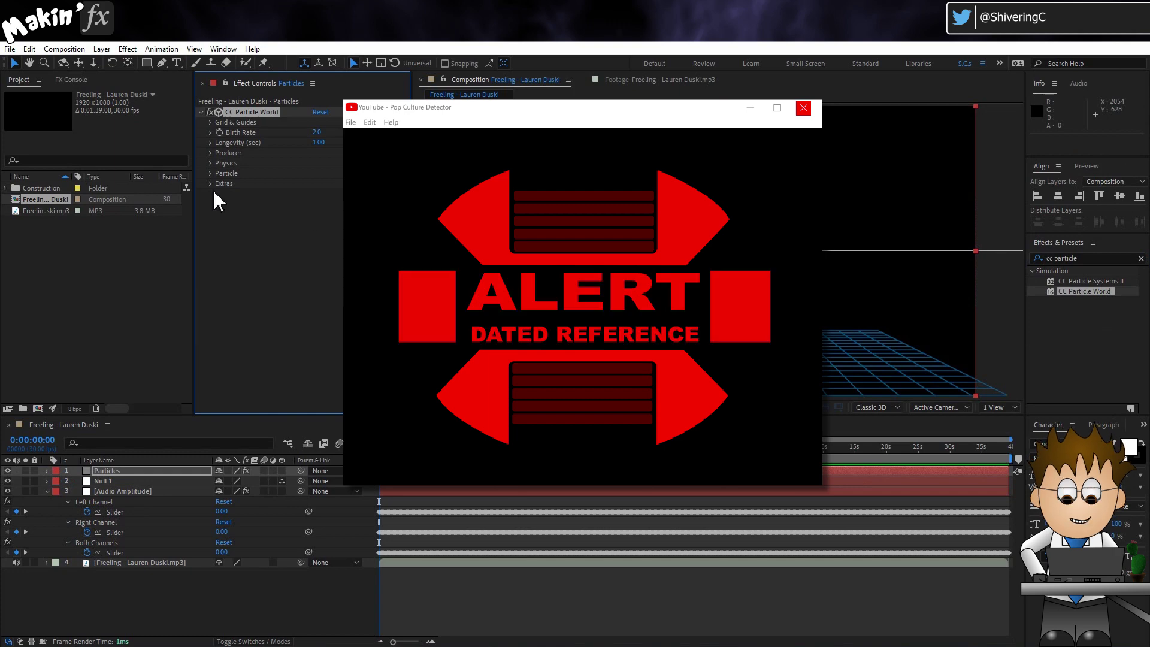
Step: Copy the Position X expression from the YouTube description, x=thisComp.layer("Null 1").transform.position[0]-thisComp.width/2; x/thisComp.width;, and apply it to CC Particle World's producer Position X
{"action": "left_click", "coordinate": [211, 153]}
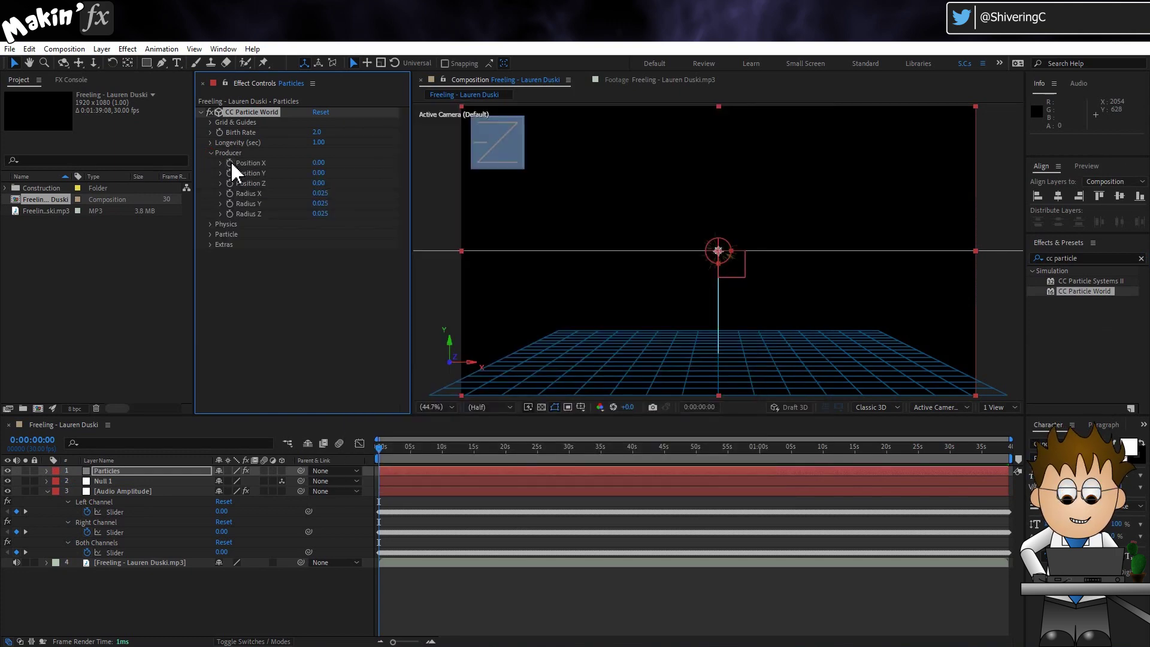
{"action": "left_click", "coordinate": [231, 163], "text": "alt"}
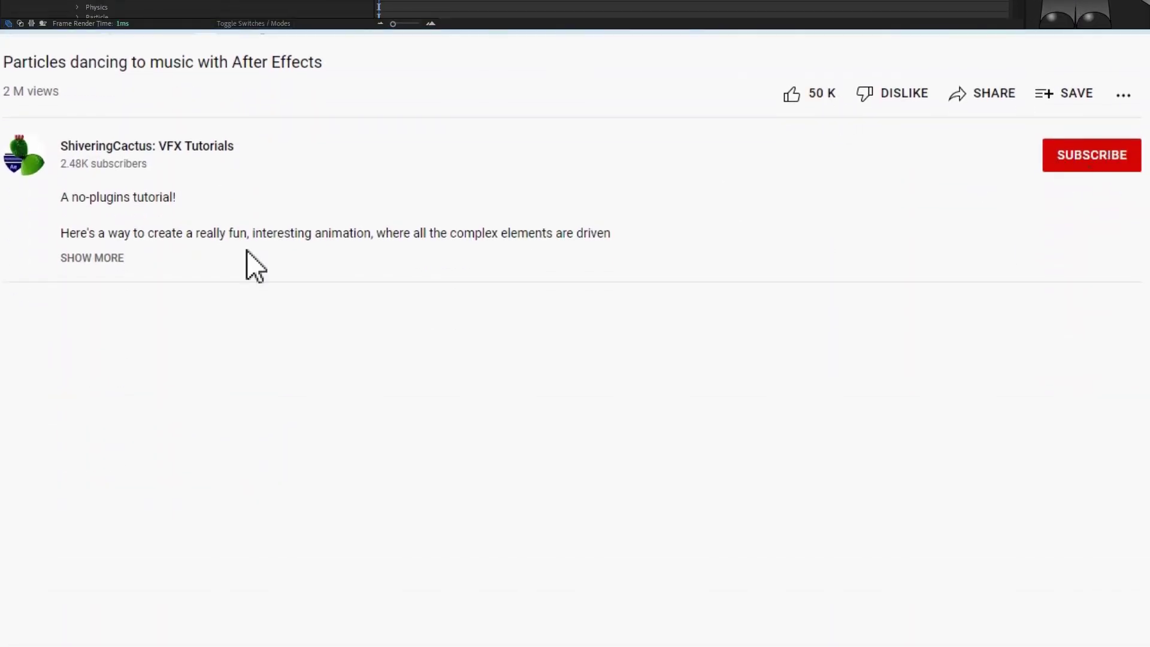
{"action": "left_click", "coordinate": [108, 257]}
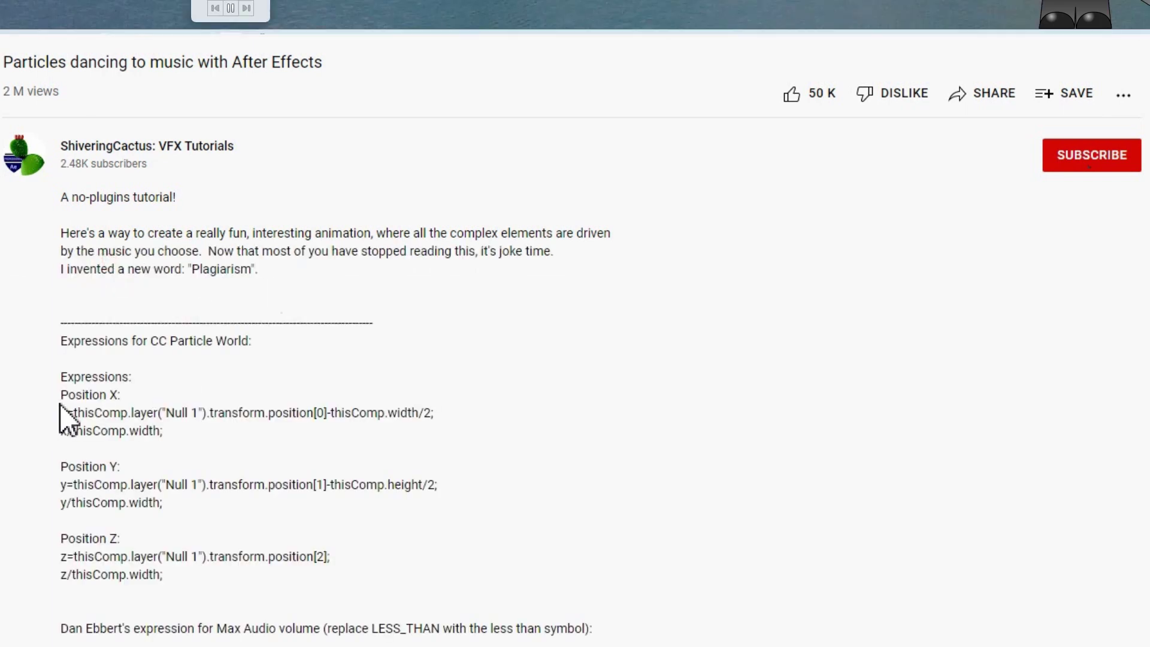
{"action": "left_click_drag", "start_coordinate": [61, 409], "coordinate": [149, 437]}
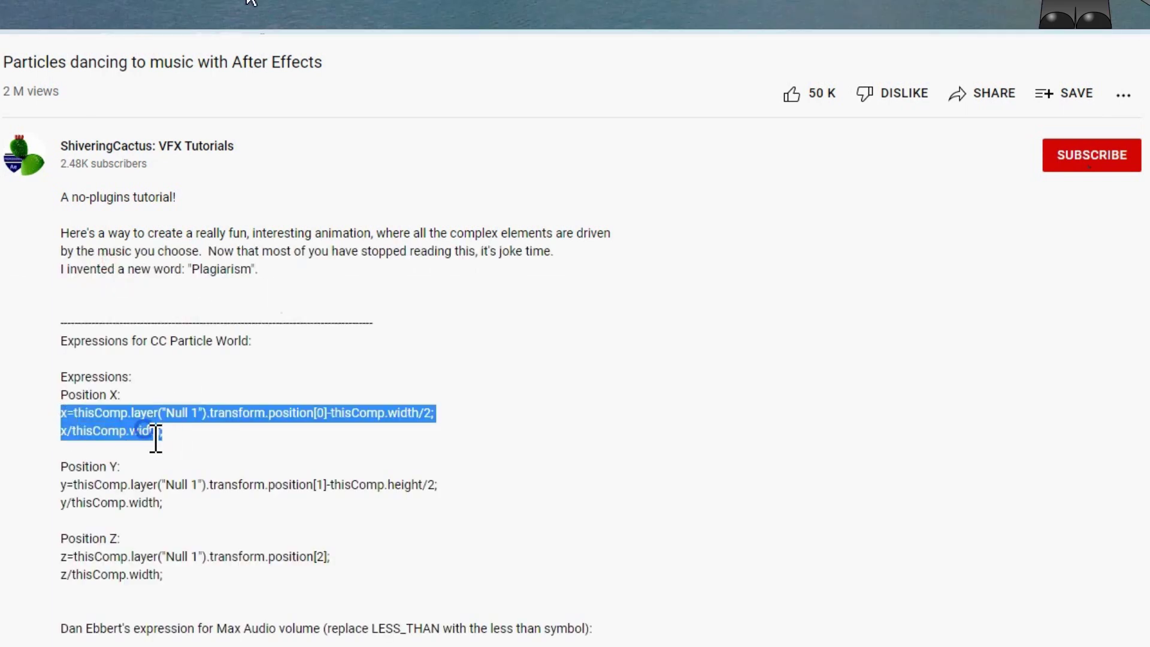
{"action": "right_click", "coordinate": [157, 439]}
{"action": "left_click", "coordinate": [390, 450]}
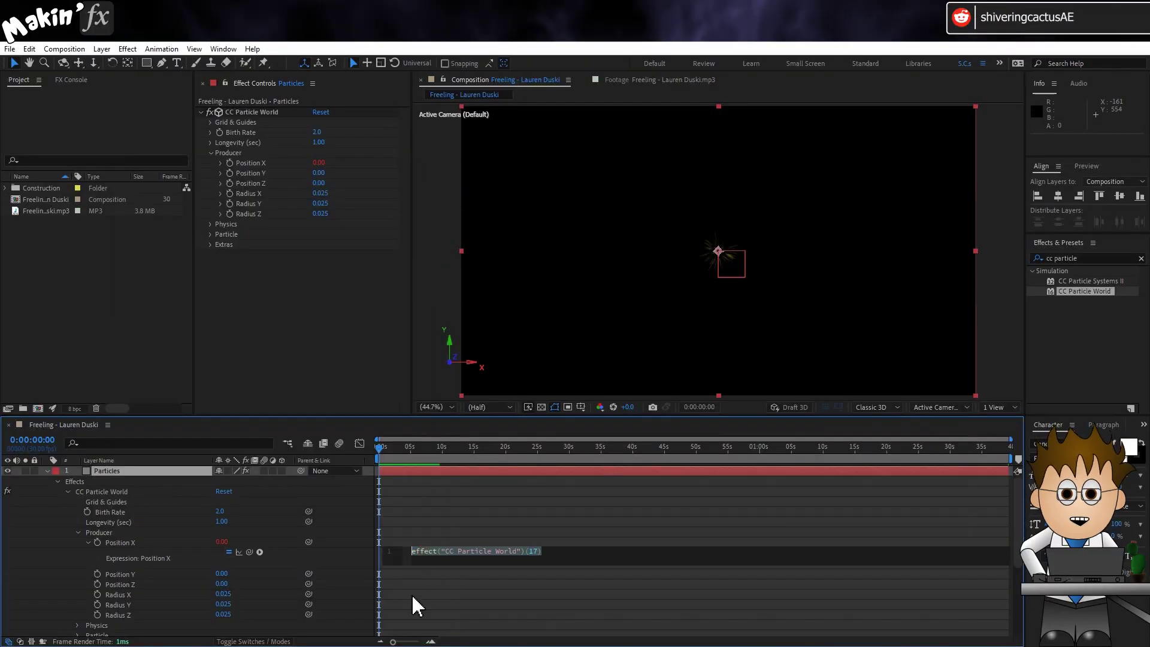
{"action": "key", "text": "ctrl+v"}
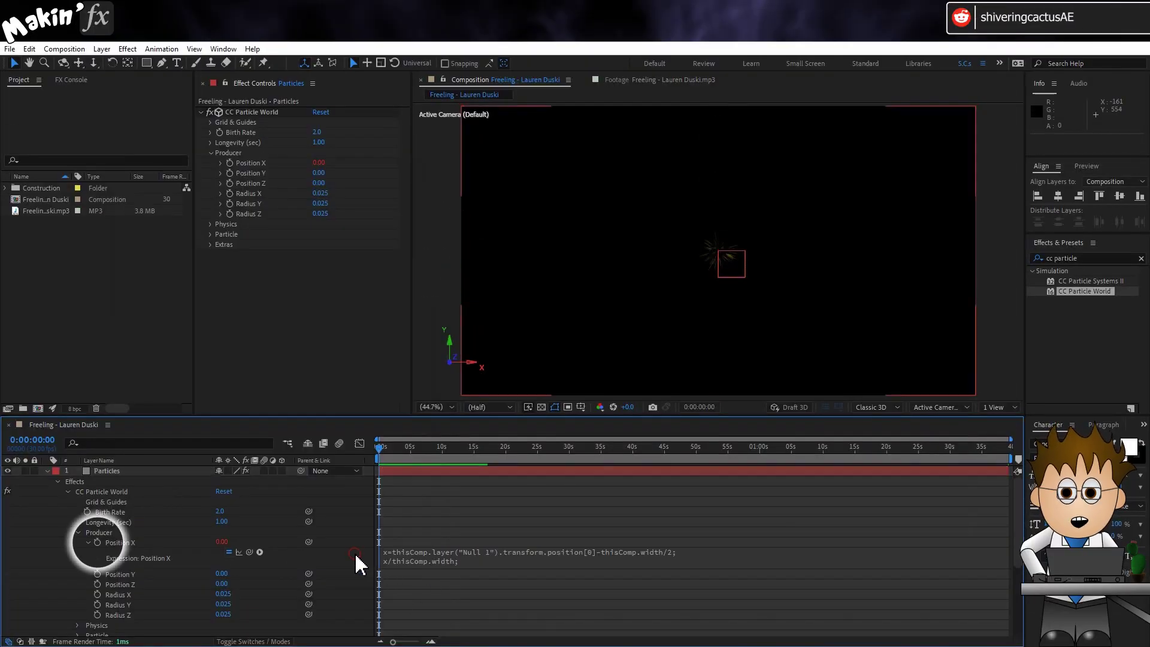
{"action": "left_click", "coordinate": [355, 556]}
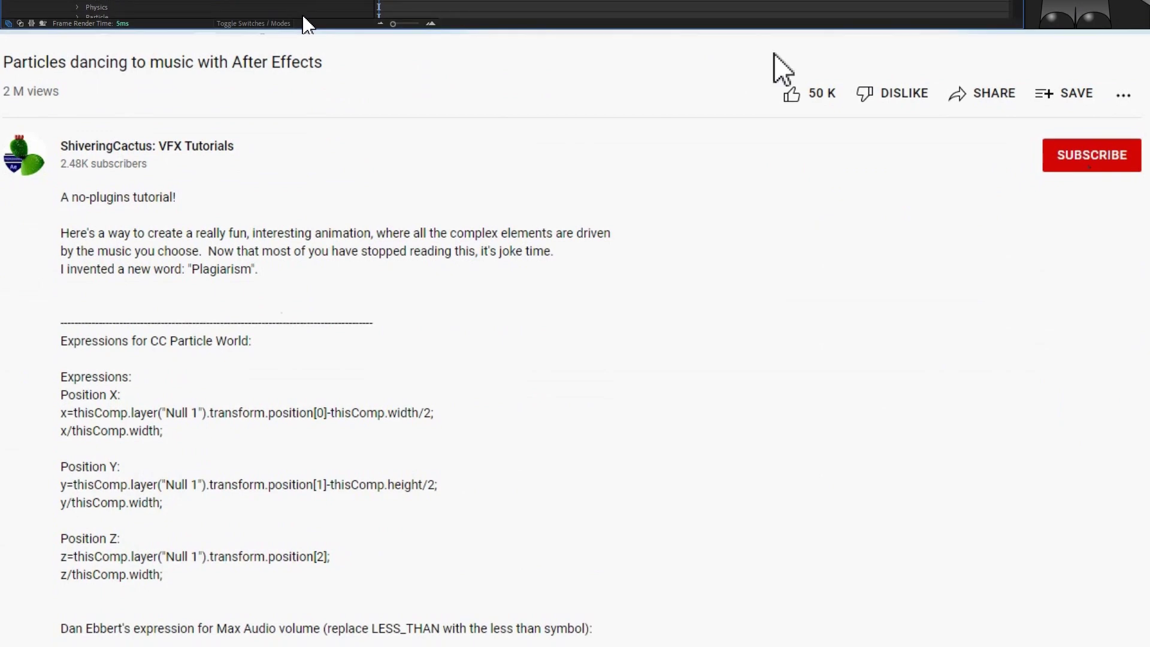
Step: Like the YouTube video and apply its Position Y expression, y=thisComp.layer("Null 1").transform.position[1]-thisComp.height/2; y/thisComp.width;, to CC Particle World's producer Position Y
{"action": "left_click", "coordinate": [797, 97]}
{"action": "left_click_drag", "start_coordinate": [60, 485], "coordinate": [169, 516]}
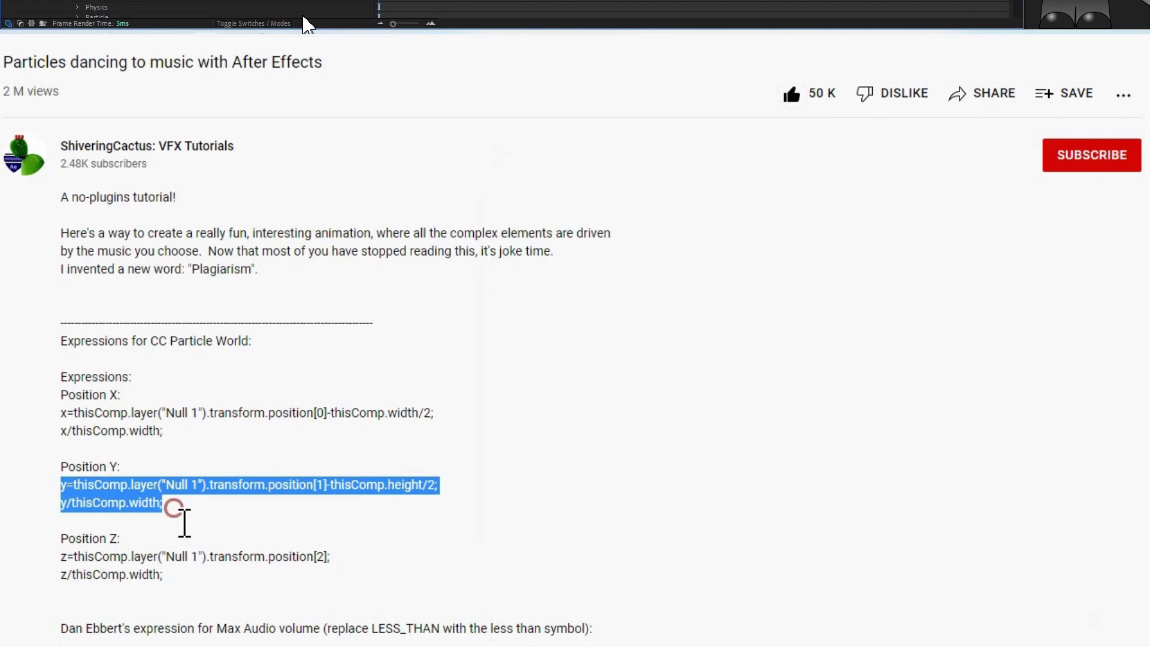
{"action": "right_click", "coordinate": [173, 509]}
{"action": "left_click", "coordinate": [301, 526]}
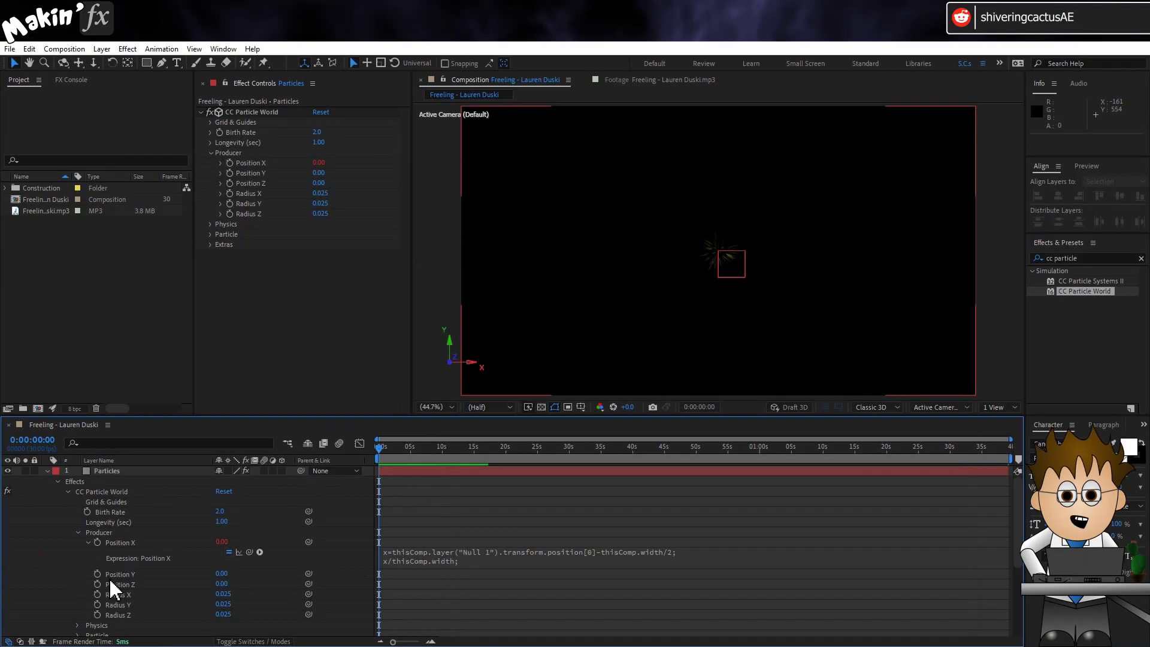
{"action": "left_click", "coordinate": [97, 574], "text": "alt"}
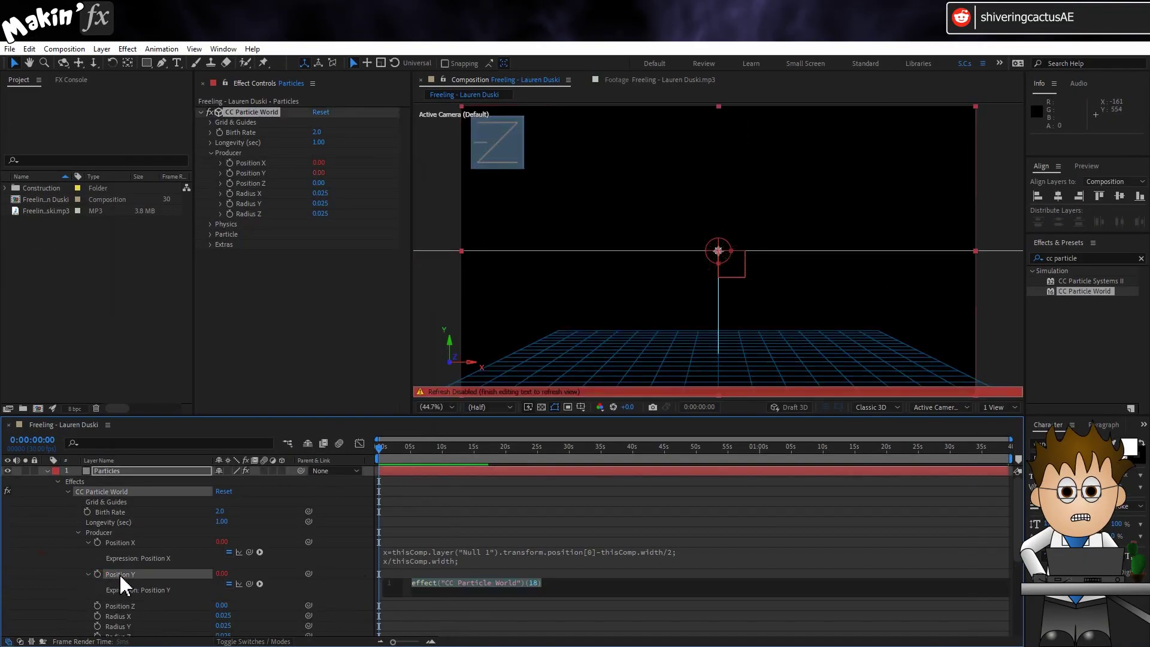
{"action": "key", "text": "ctrl+v"}
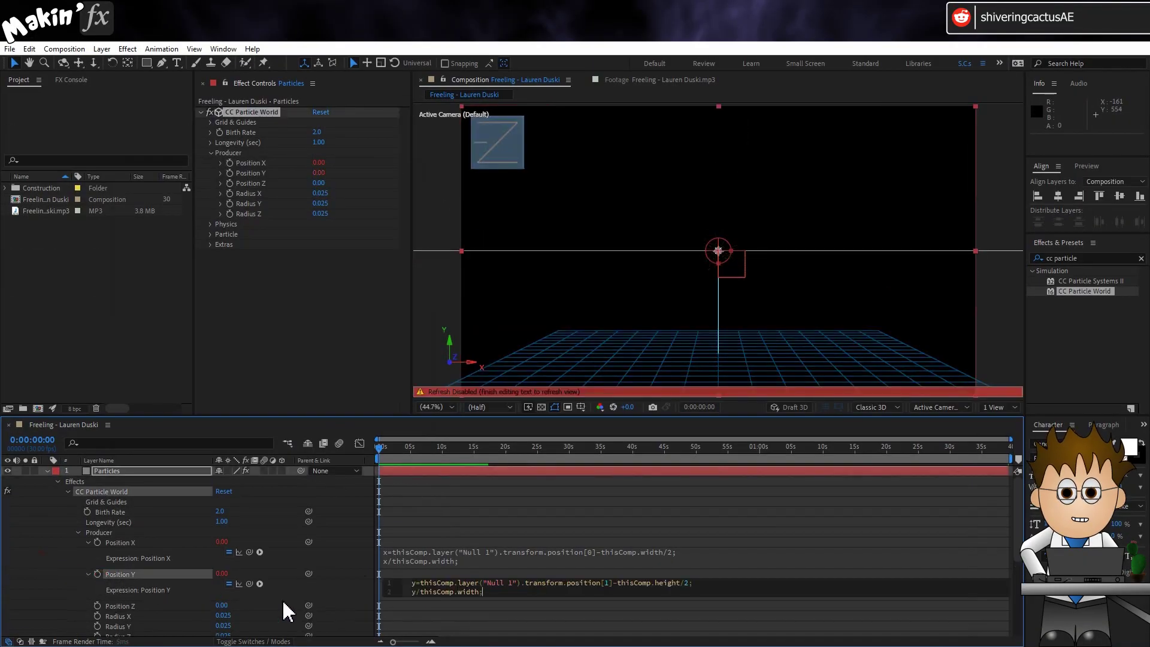
{"action": "left_click", "coordinate": [367, 599]}
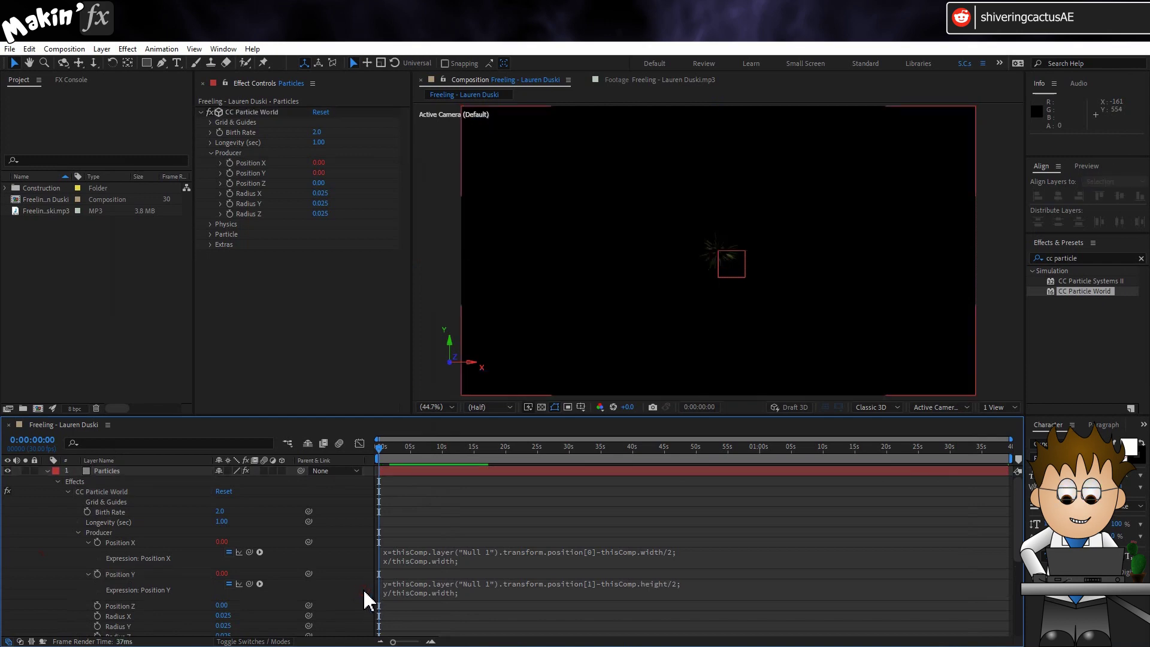
Step: Apply the Position Z expression z=thisComp.layer("Null 1").transform.position[2]; z/thisComp.width; to CC Particle World's producer Position Z
{"action": "left_click", "coordinate": [97, 605], "text": "alt"}
{"action": "key", "text": "ctrl+v"}
{"action": "left_click", "coordinate": [57, 584]}
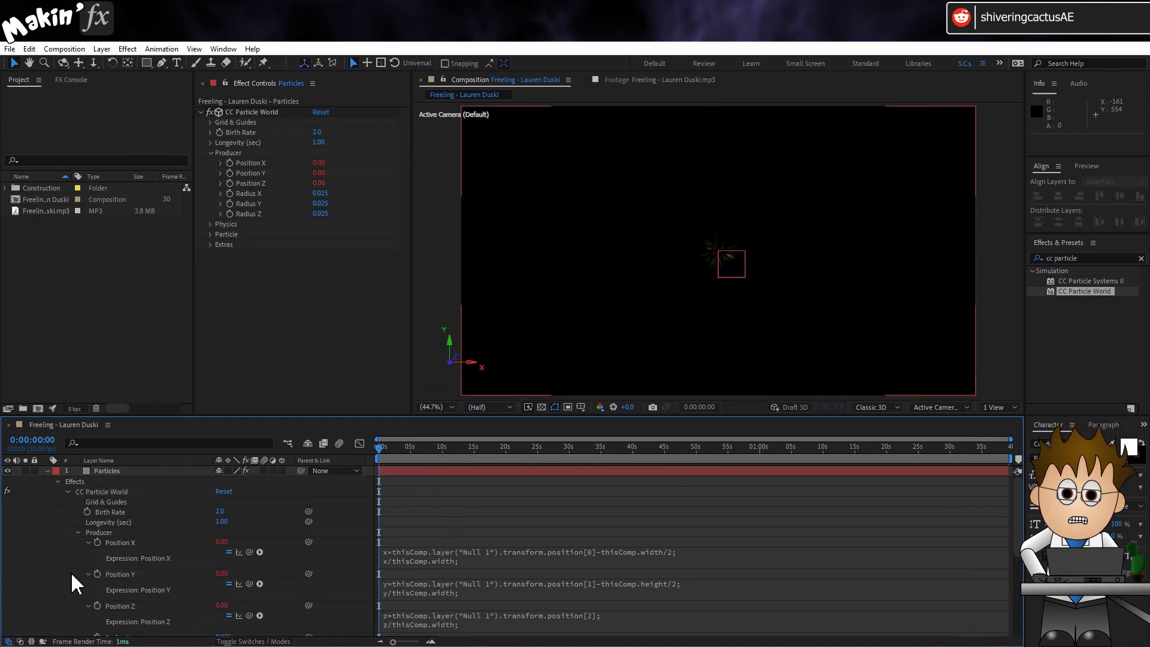
Step: Collapse the Particles layer, go to about 9 seconds and move Null 1 horizontally to about X 552 to test the emitter
{"action": "left_click", "coordinate": [114, 471]}
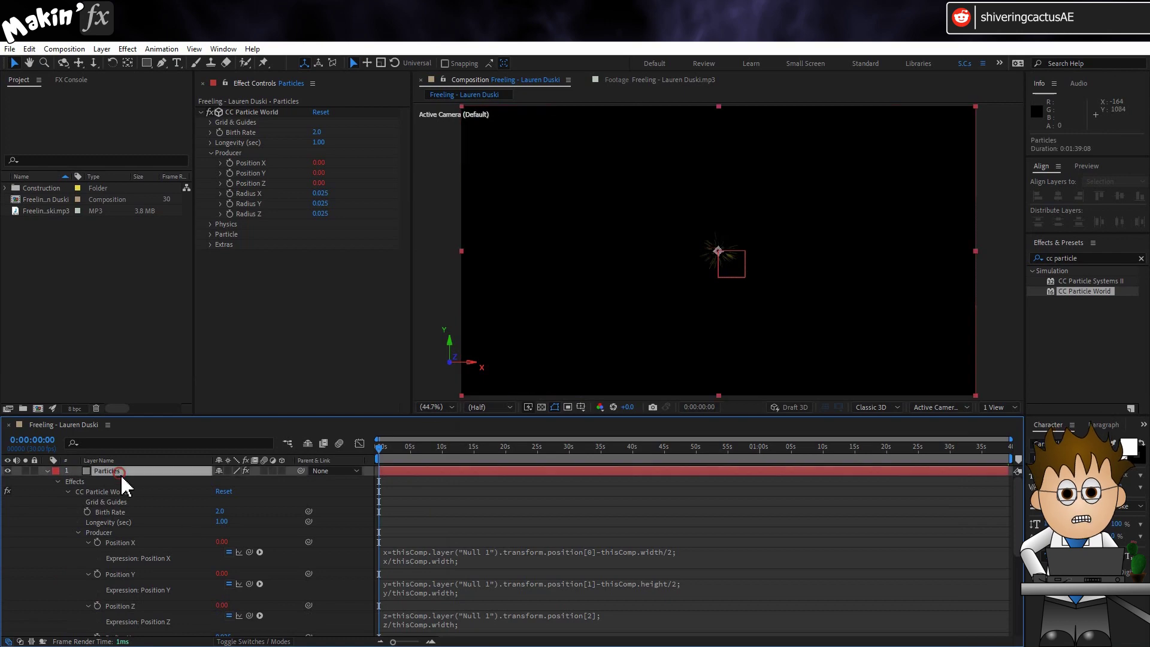
{"action": "left_click", "coordinate": [47, 471]}
{"action": "left_click_drag", "start_coordinate": [402, 452], "coordinate": [432, 451]}
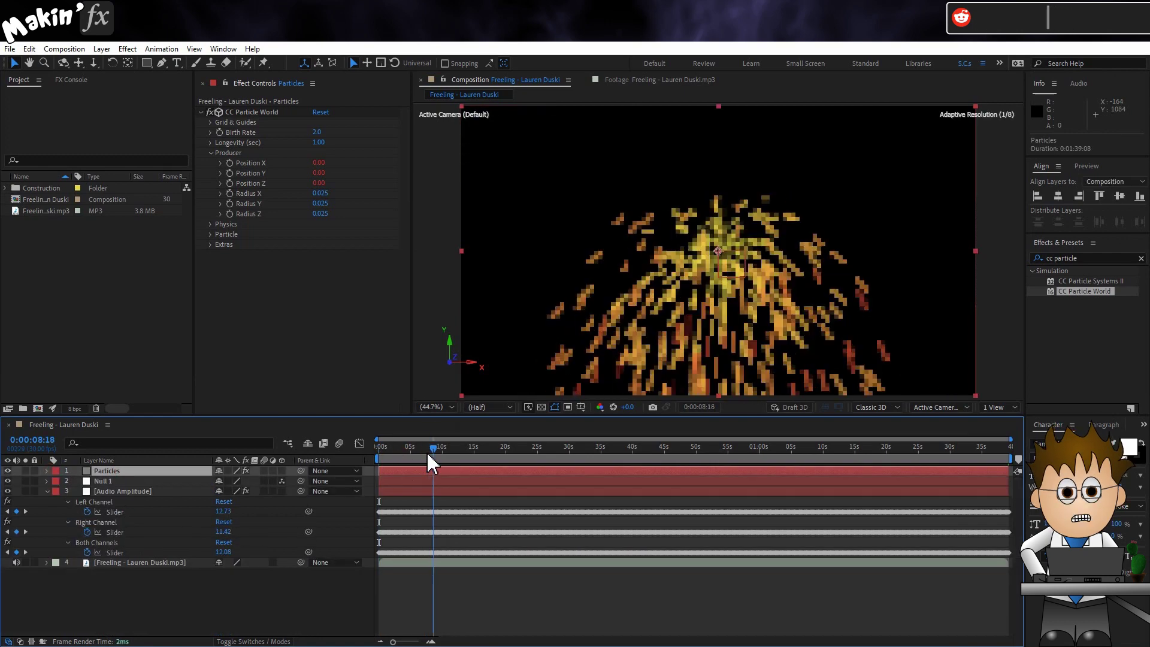
{"action": "left_click", "coordinate": [132, 481]}
{"action": "left_click_drag", "start_coordinate": [774, 252], "coordinate": [669, 256]}
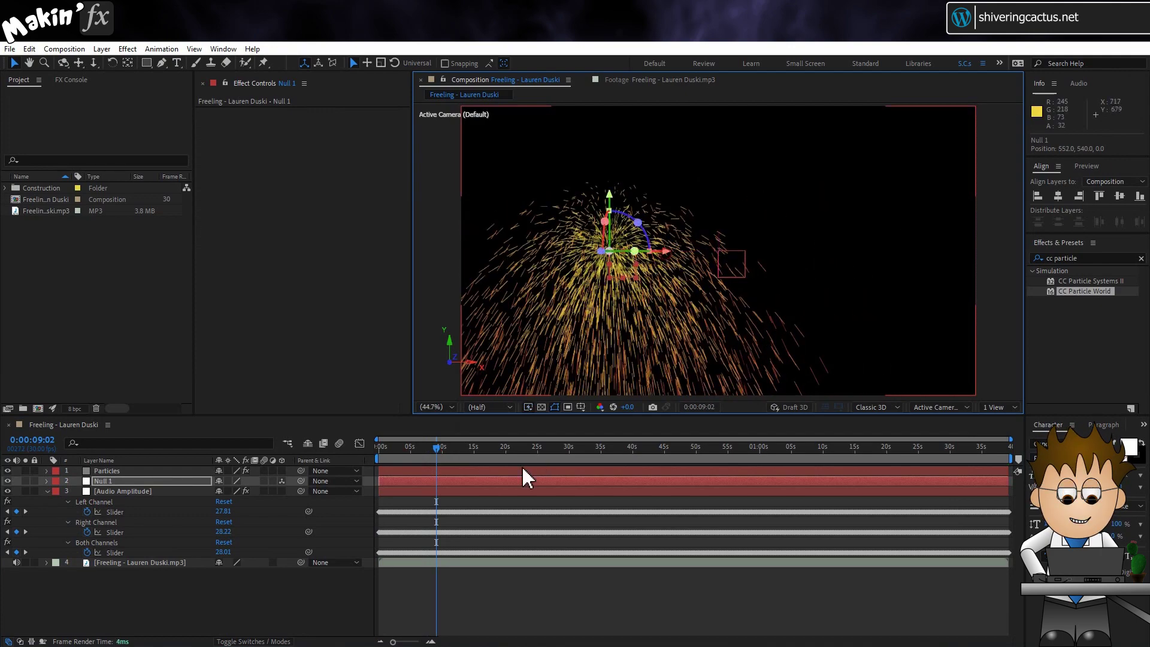
Step: Rename the Null 1 layer as Controller and move it above the Particles layer
{"action": "left_click", "coordinate": [134, 482]}
{"action": "key", "text": "Return"}
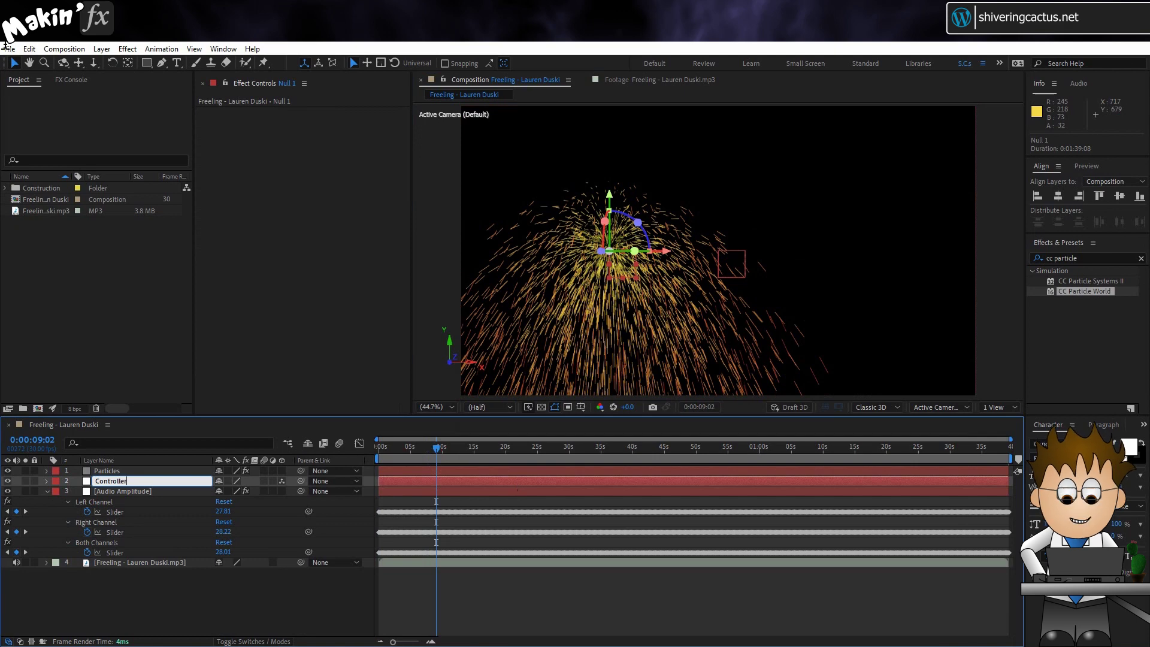
{"action": "key", "text": "Return"}
{"action": "left_click_drag", "start_coordinate": [135, 480], "coordinate": [127, 469]}
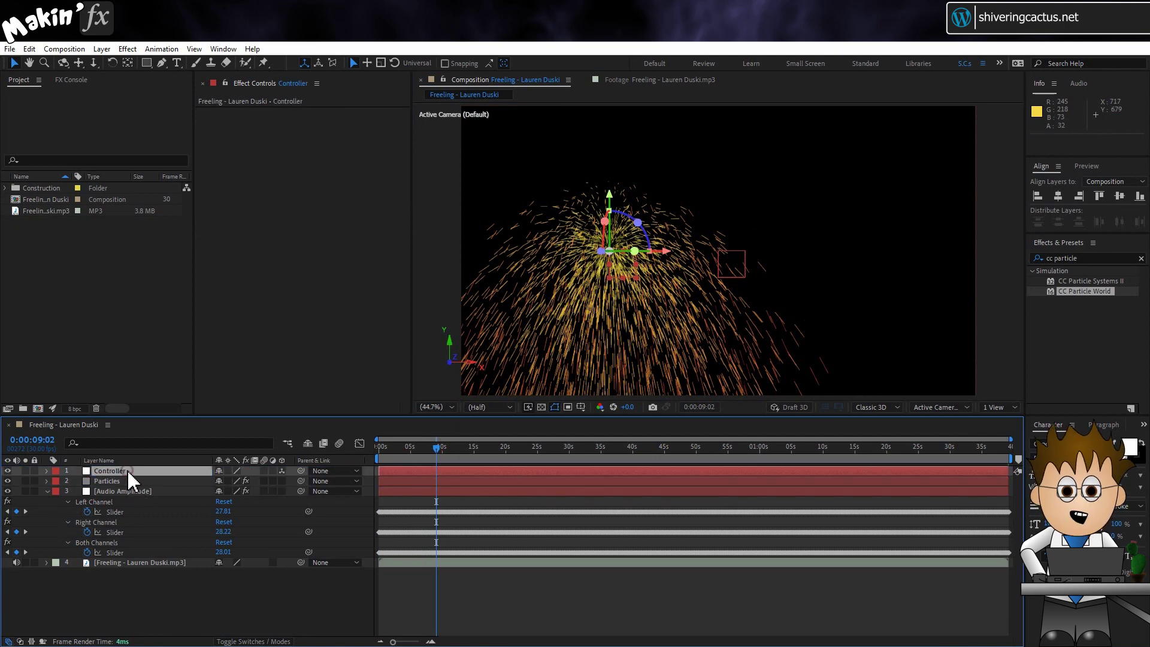
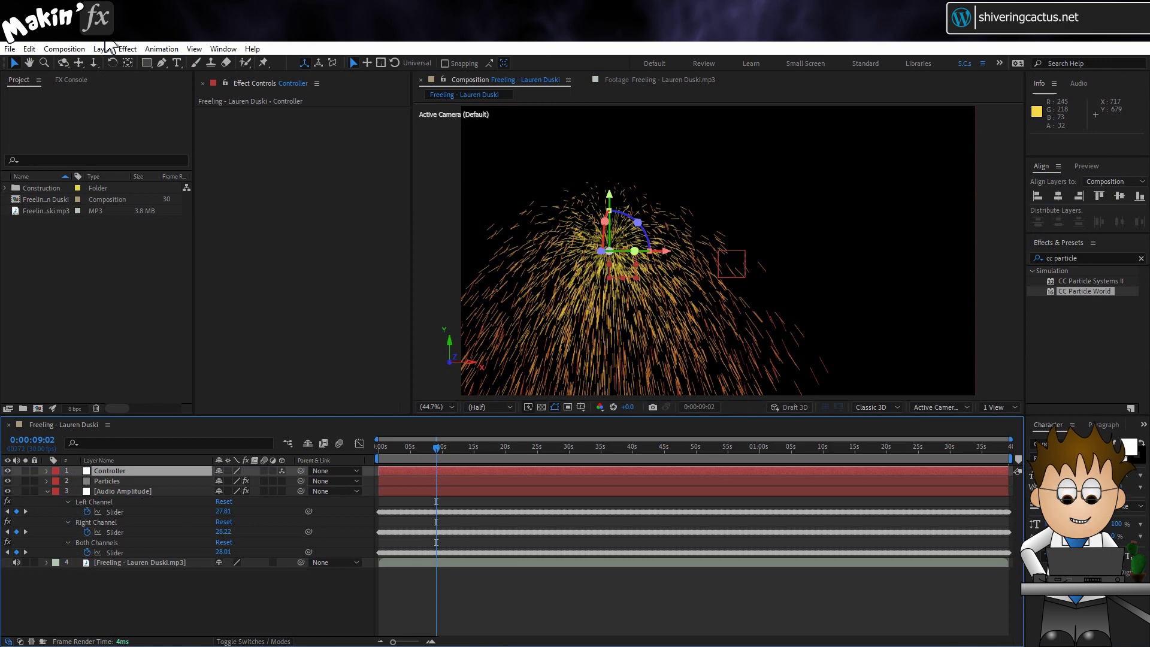
Step: Add a Layer Control expression control to the Controller layer
{"action": "left_click", "coordinate": [127, 49]}
{"action": "mouse_move", "coordinate": [188, 228]}
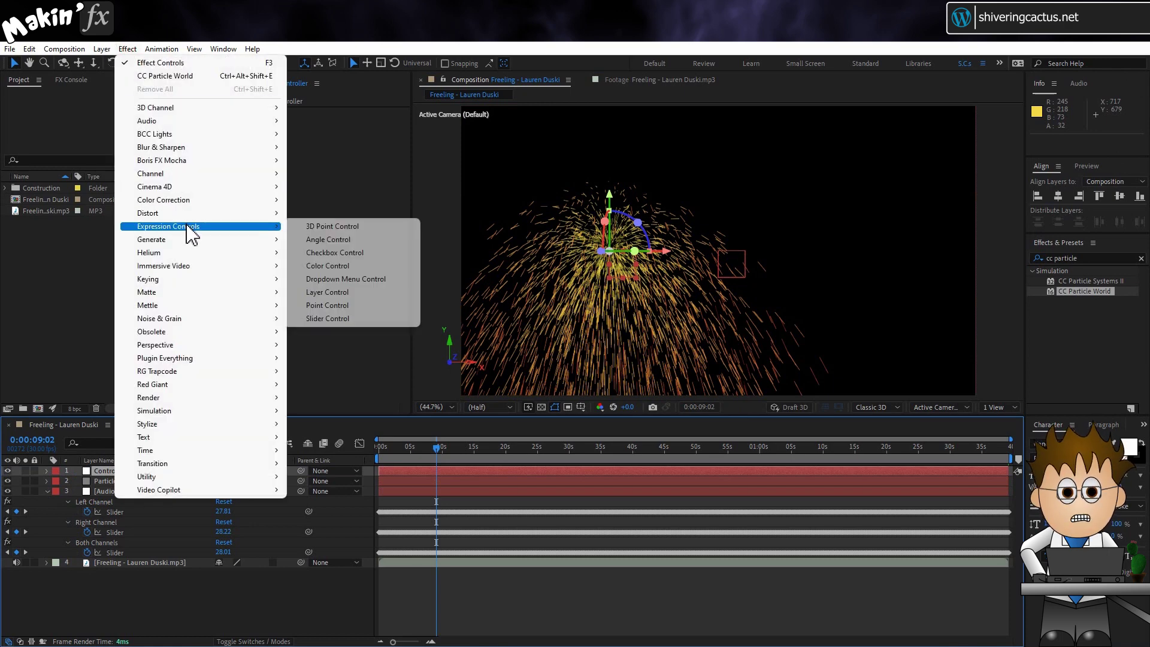
{"action": "left_click", "coordinate": [383, 293]}
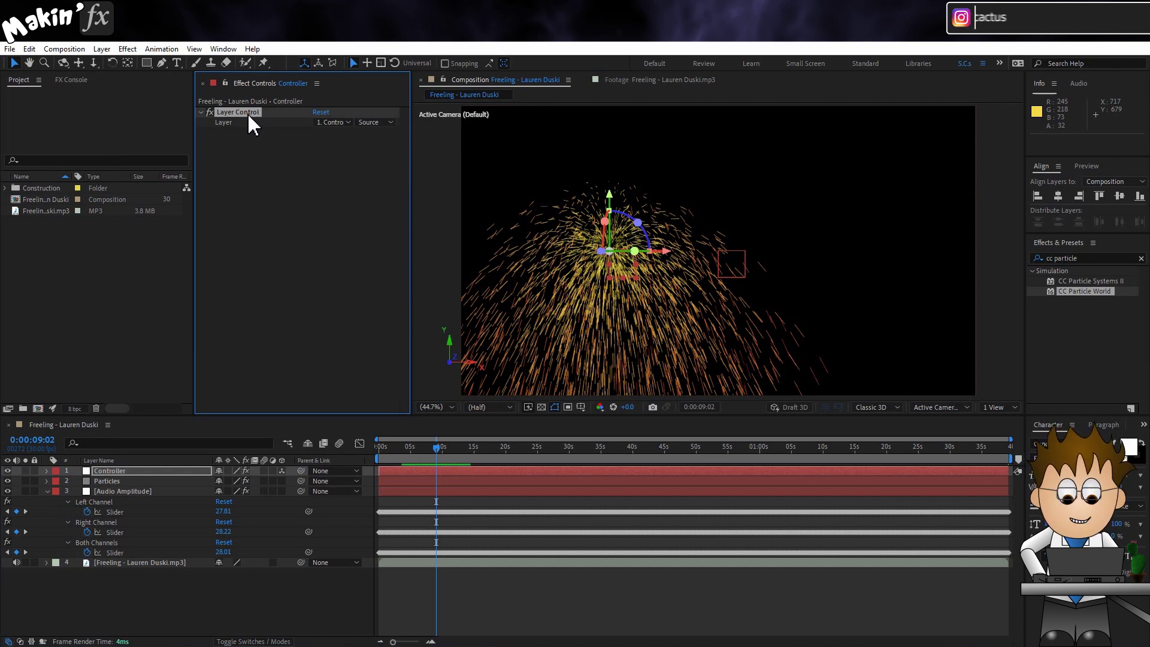
Step: Add a Slider Control to the Controller layer and rename the effect Audio
{"action": "left_click", "coordinate": [128, 49]}
{"action": "left_click", "coordinate": [196, 226]}
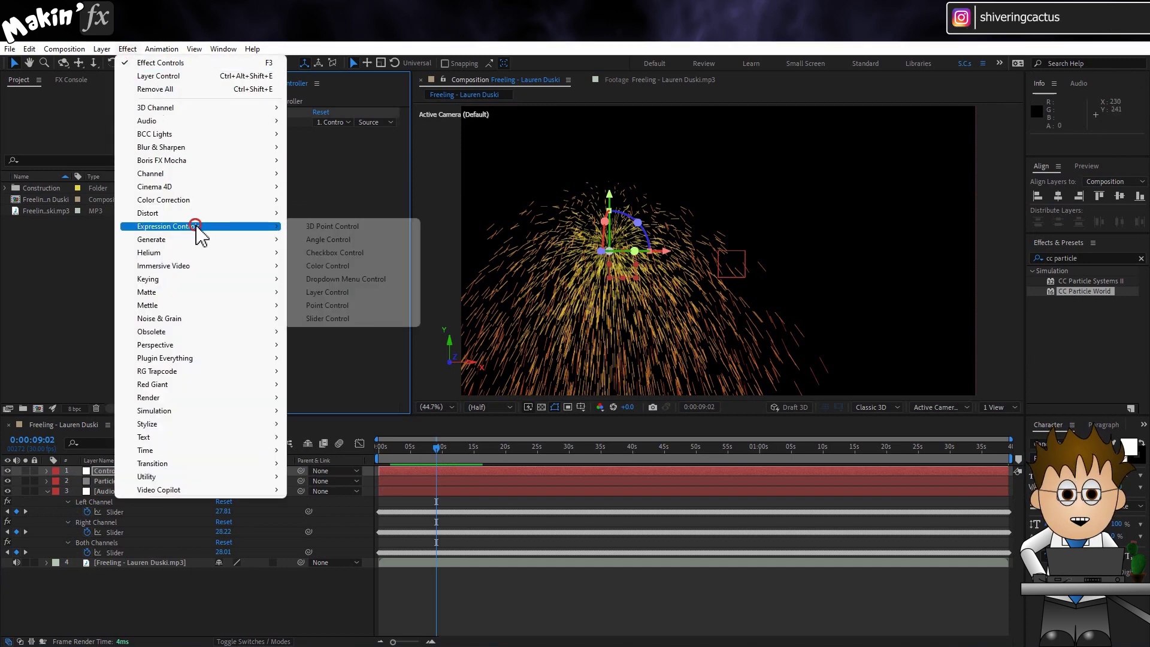
{"action": "left_click", "coordinate": [360, 318]}
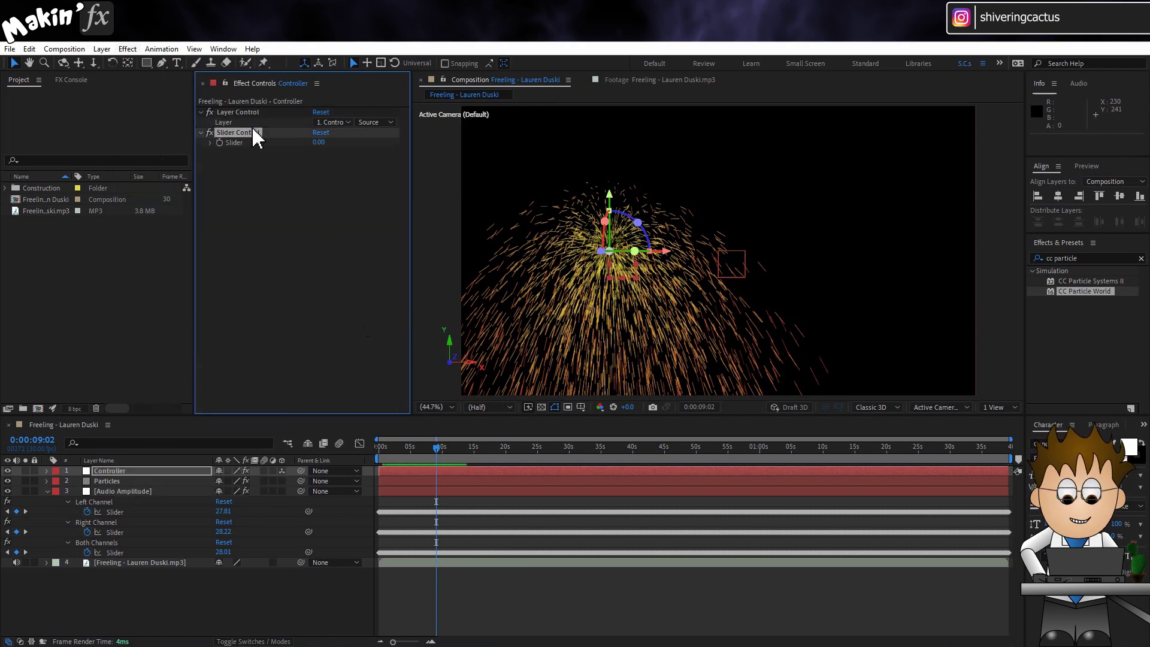
{"action": "key", "text": "Return"}
{"action": "type", "text": "Aud"}
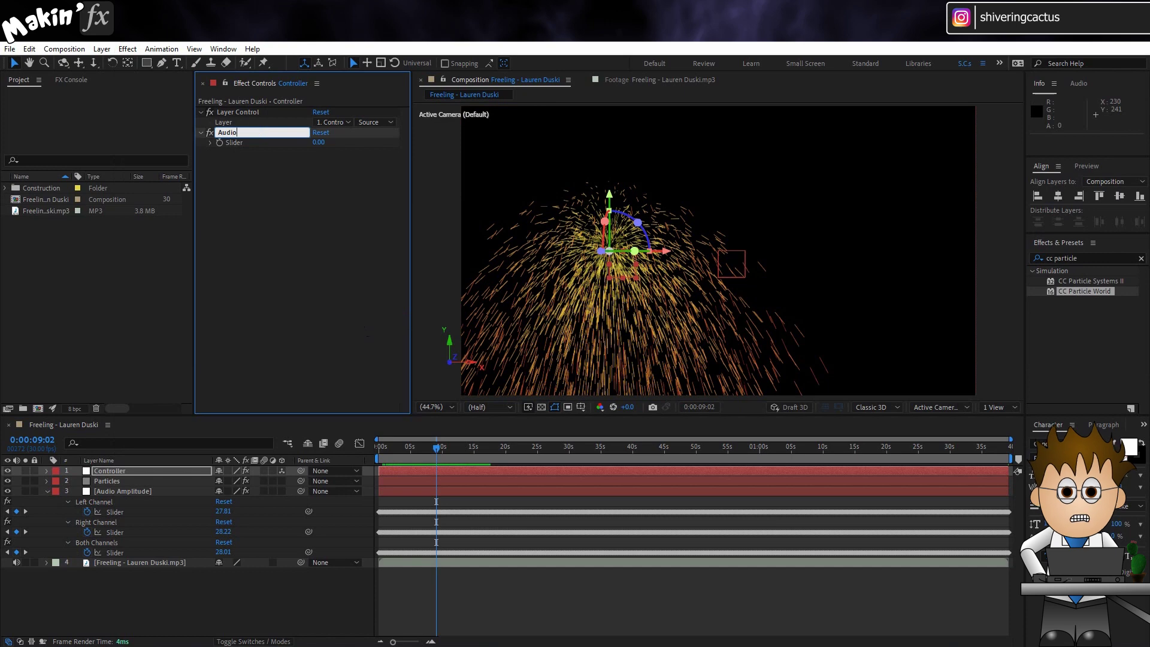
{"action": "type", "text": "io"}
{"action": "key", "text": "Return"}
Step: Give the Audio slider the expression effect("Layer Control")("Layer").effect("Both Channels")("Slider"), linking both properties and removing the thisComp.layer("Audio Amplitude") reference
{"action": "left_click", "coordinate": [219, 143], "text": "alt"}
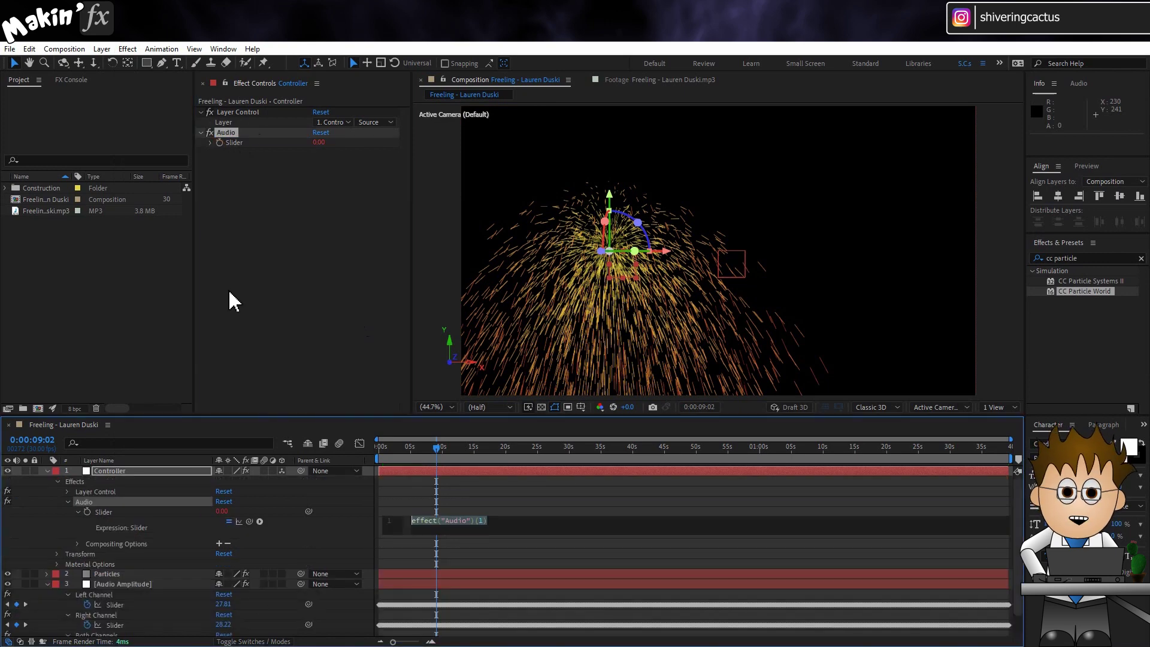
{"action": "left_click_drag", "start_coordinate": [250, 521], "coordinate": [228, 122]}
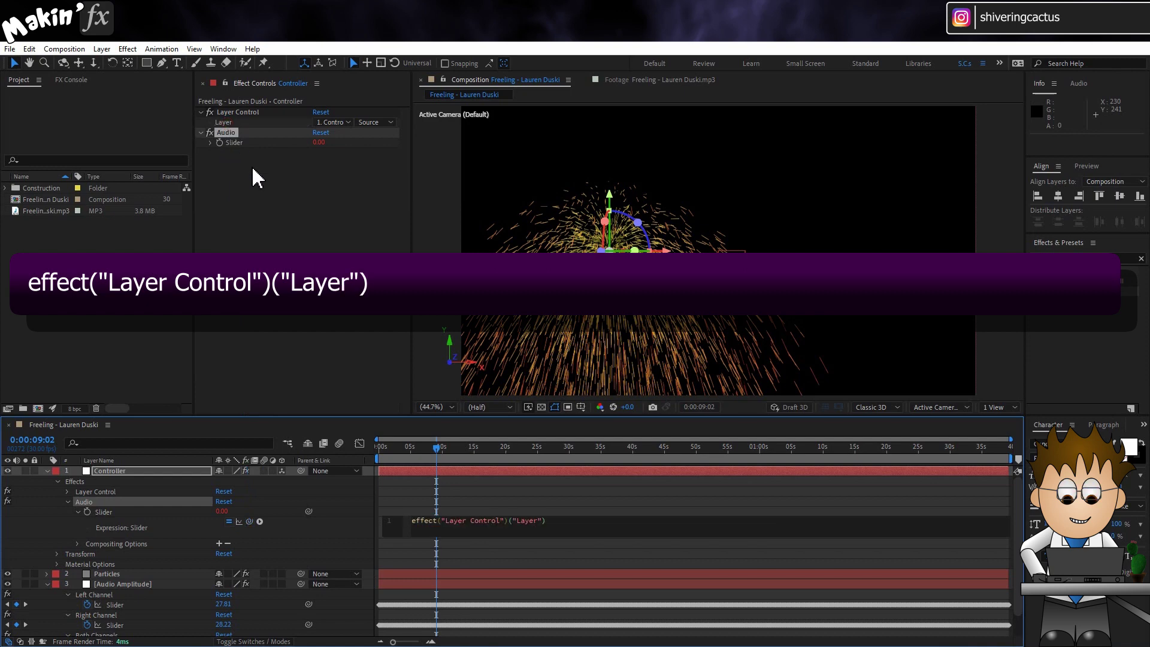
{"action": "left_click", "coordinate": [289, 521]}
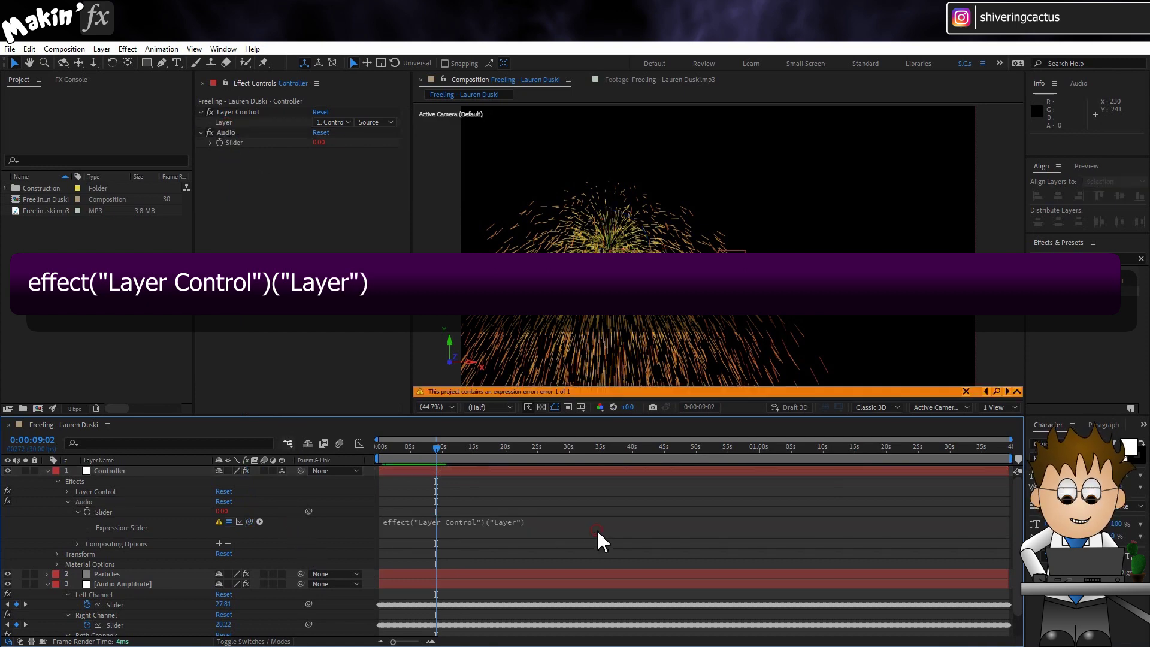
{"action": "left_click_drag", "start_coordinate": [250, 521], "coordinate": [125, 629]}
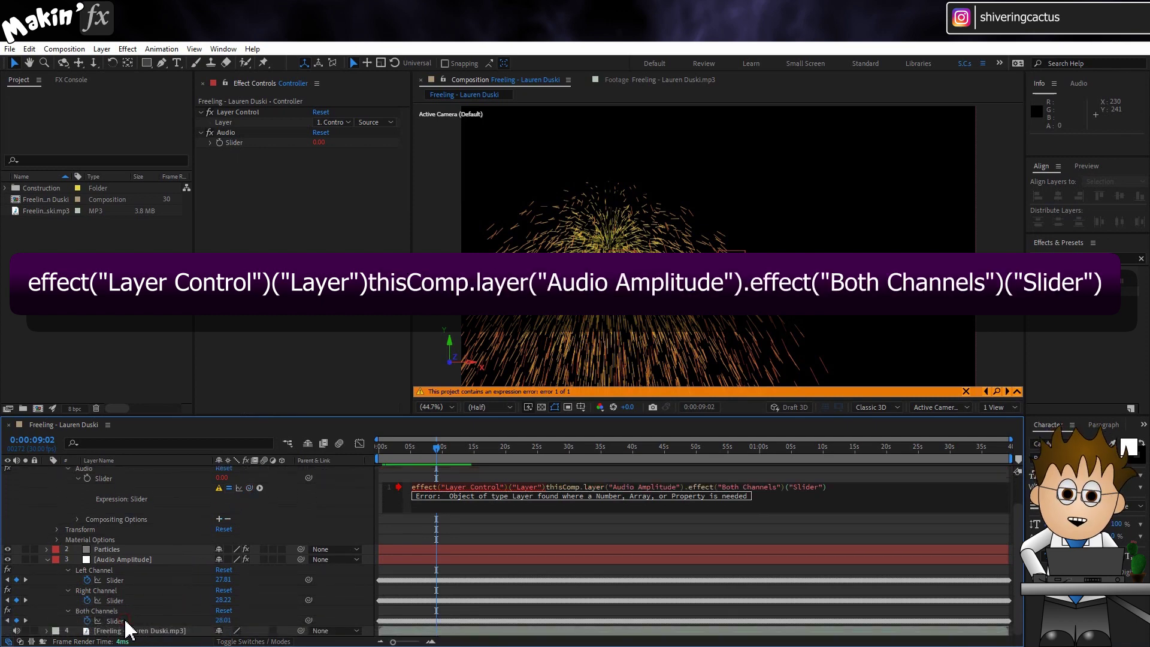
{"action": "left_click", "coordinate": [524, 478]}
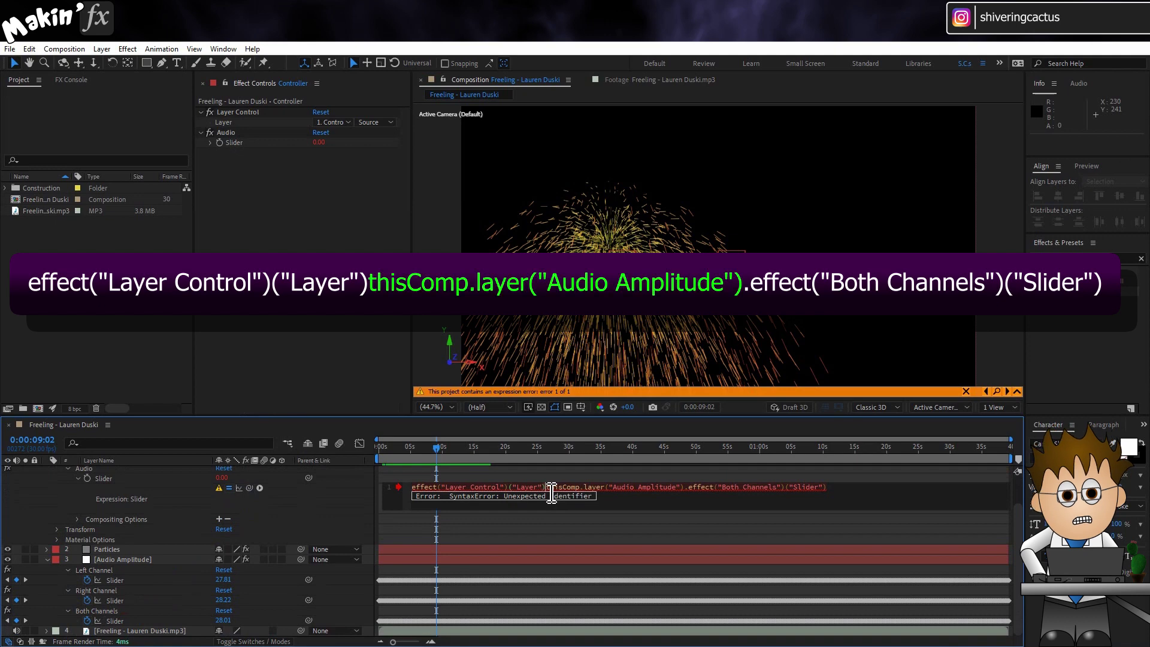
{"action": "left_click_drag", "start_coordinate": [547, 488], "coordinate": [691, 488]}
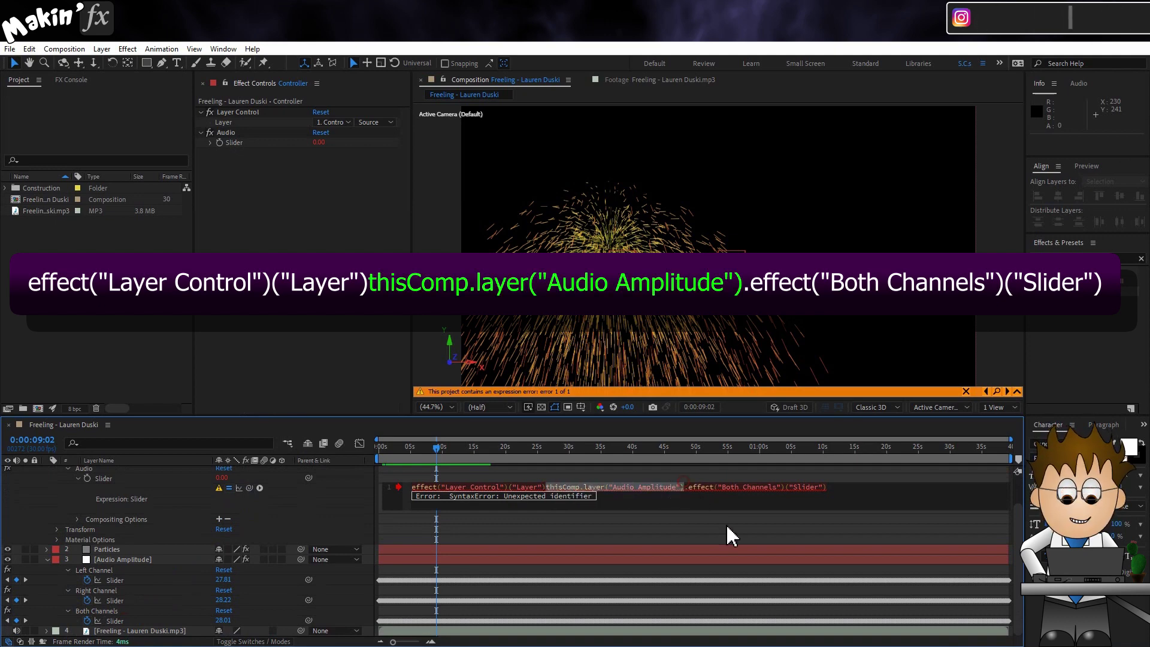
{"action": "key", "text": "BackSpace"}
{"action": "left_click", "coordinate": [331, 495]}
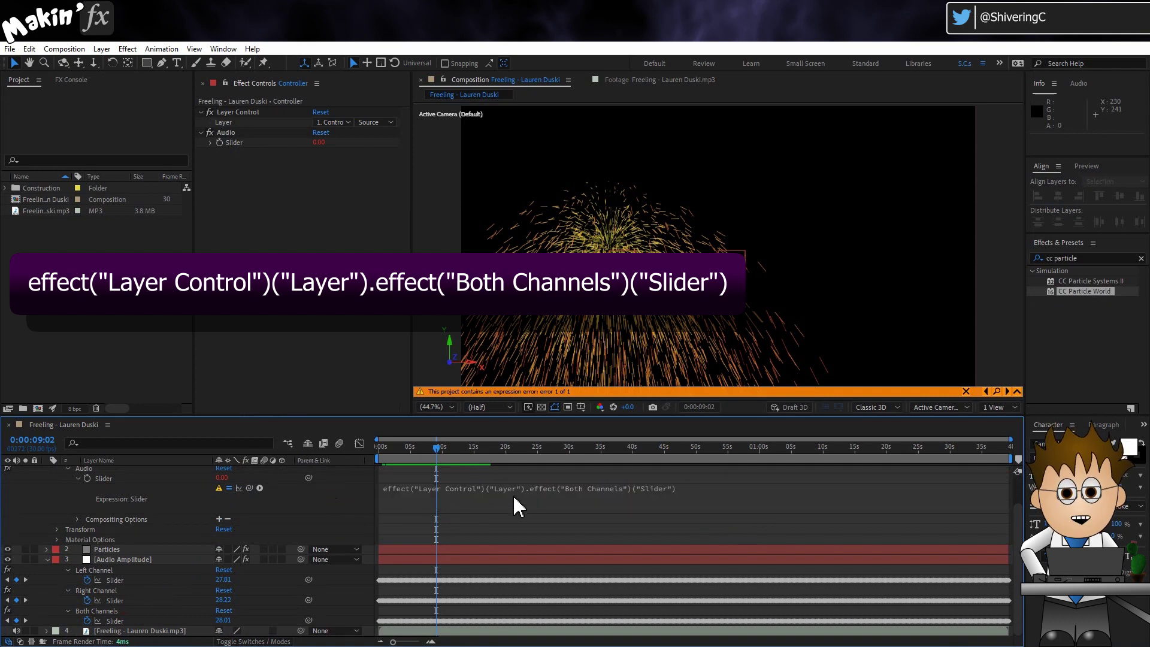
Step: Set the Layer Control's layer to Audio Amplitude and collapse the Audio Amplitude layer in the timeline
{"action": "left_click", "coordinate": [333, 122]}
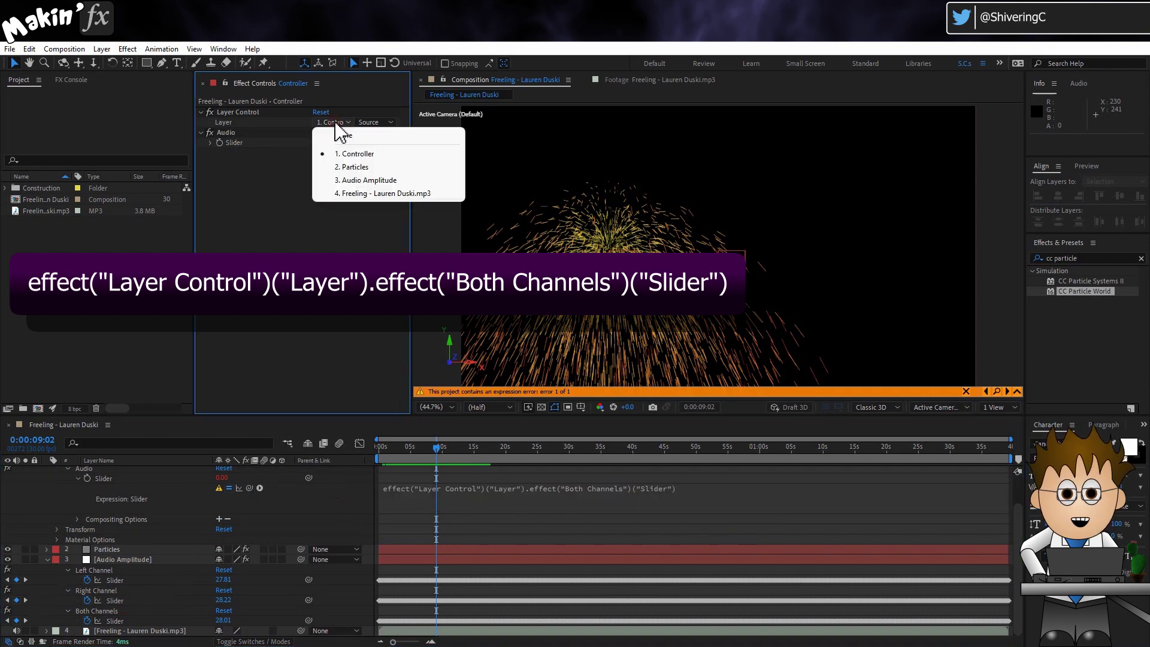
{"action": "left_click", "coordinate": [384, 180]}
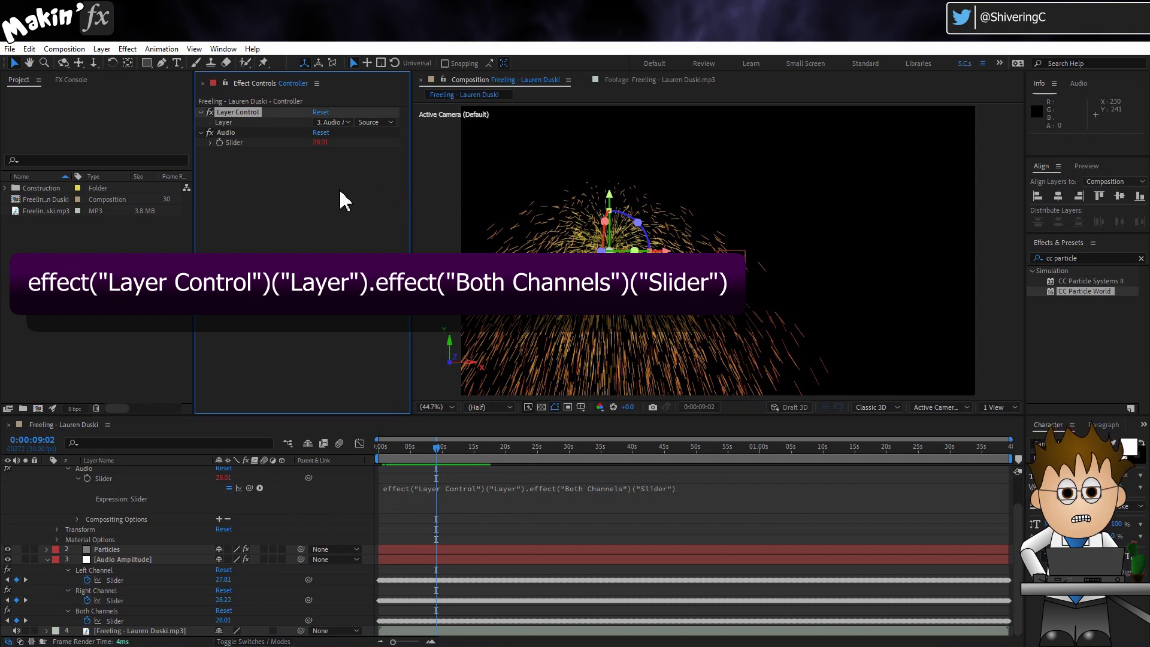
{"action": "left_click", "coordinate": [356, 501]}
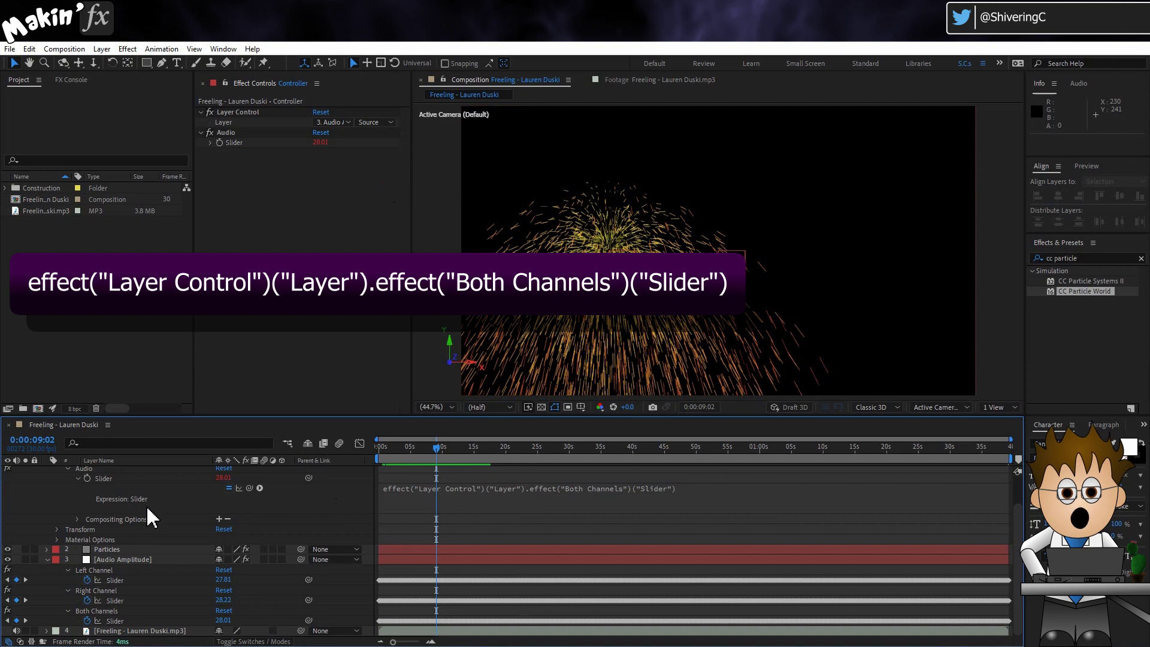
{"action": "left_click", "coordinate": [46, 559]}
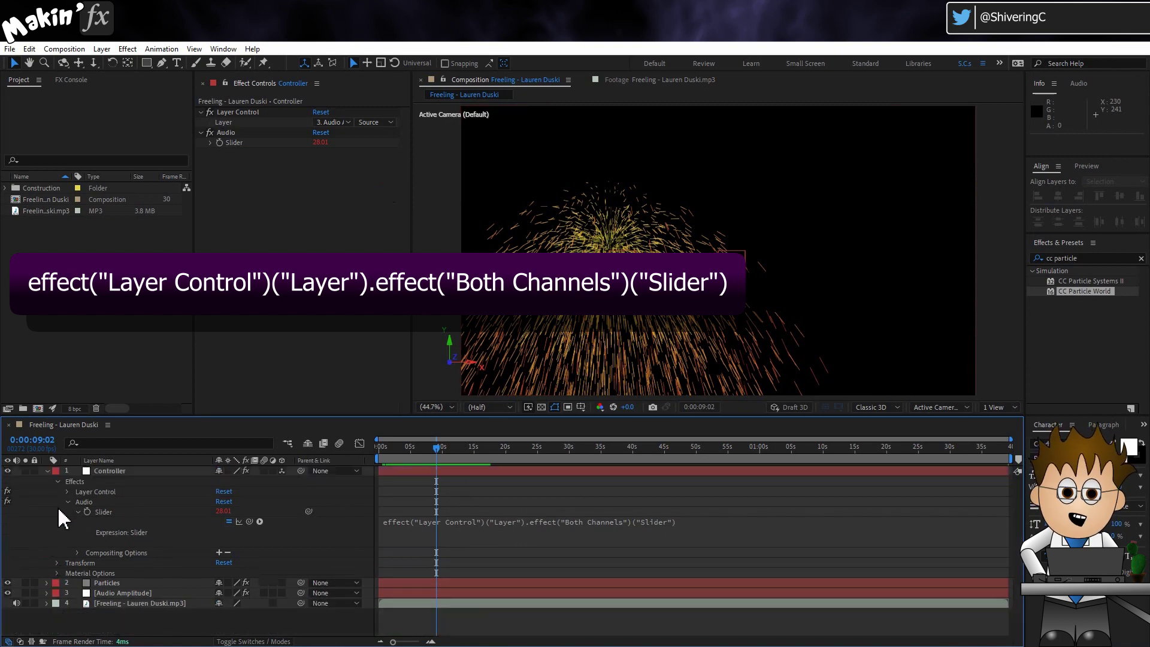
Step: Add a second Slider Control to the Controller layer and rename the effect Max Value
{"action": "left_click", "coordinate": [132, 469]}
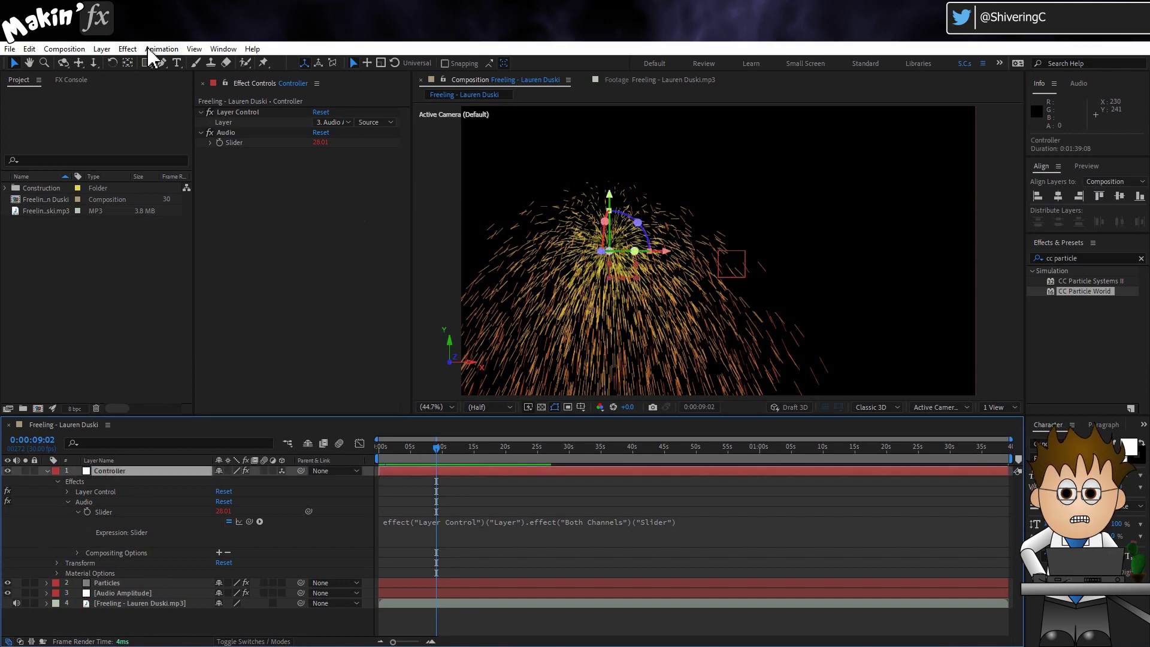
{"action": "left_click", "coordinate": [128, 49]}
{"action": "mouse_move", "coordinate": [187, 228]}
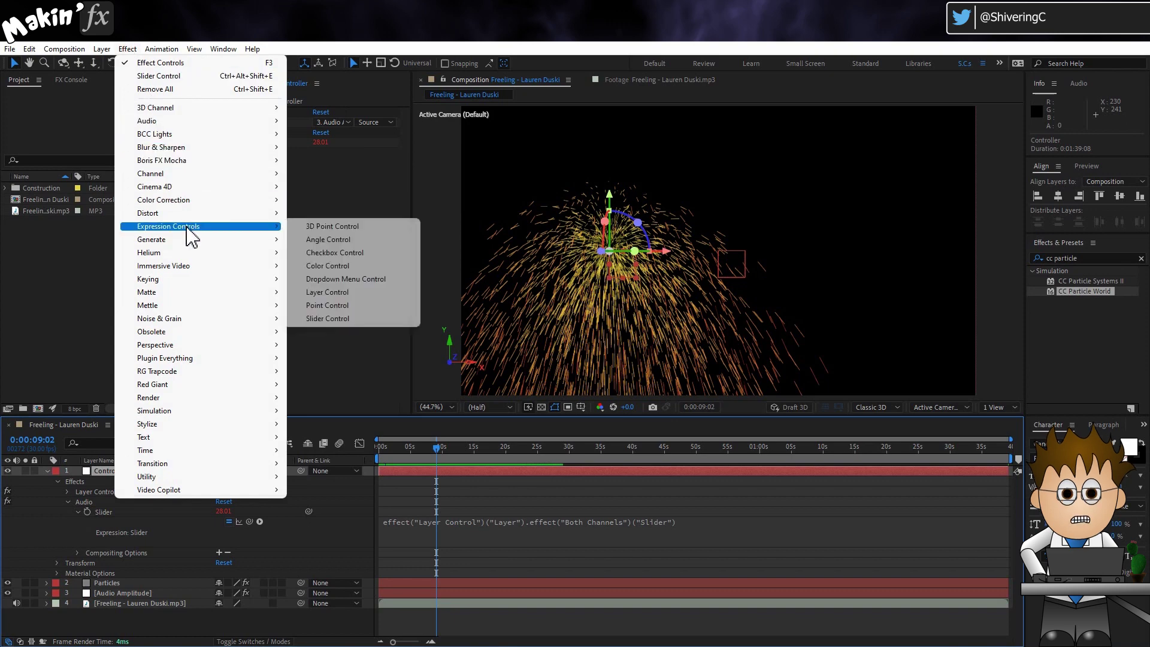
{"action": "left_click", "coordinate": [353, 314]}
{"action": "key", "text": "Return"}
{"action": "type", "text": "Max Value"}
{"action": "key", "text": "Return"}
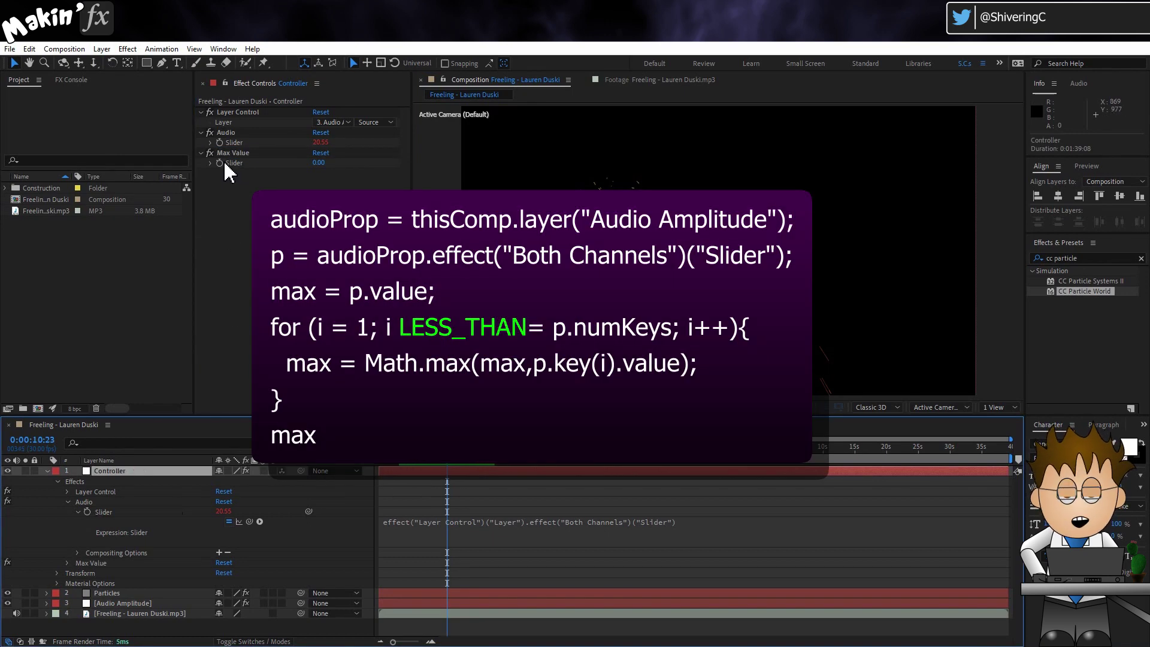
Step: Apply the Max Audio volume expression for Audio Amplitude's Both Channels slider to the Max Value slider, using < in place of LESS_THAN
{"action": "left_click", "coordinate": [220, 163], "text": "alt"}
{"action": "key", "text": "ctrl+v"}
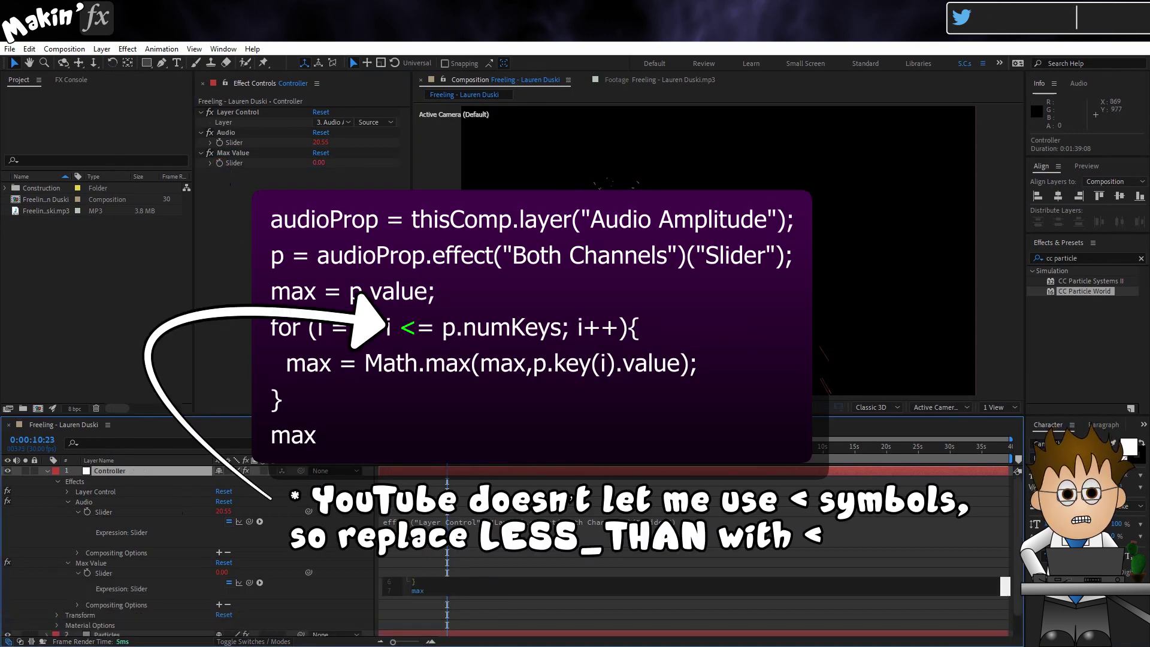
{"action": "left_click", "coordinate": [320, 603]}
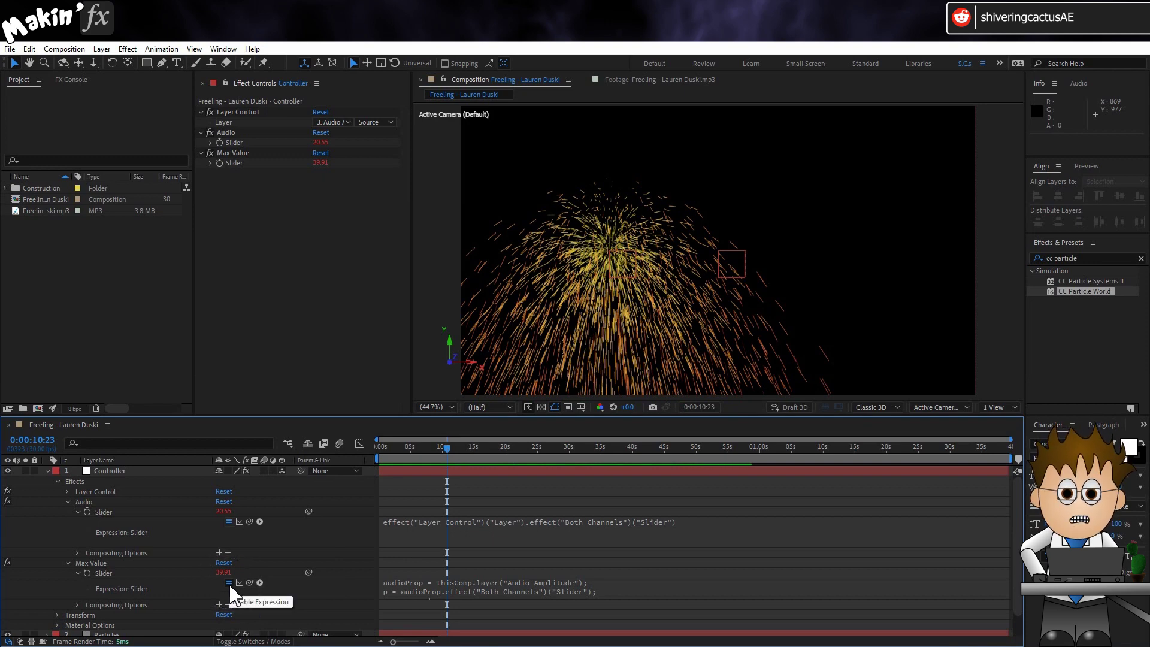
Step: Disable the expression on the Controller's Max Value slider and set the slider to 39
{"action": "left_click", "coordinate": [229, 582]}
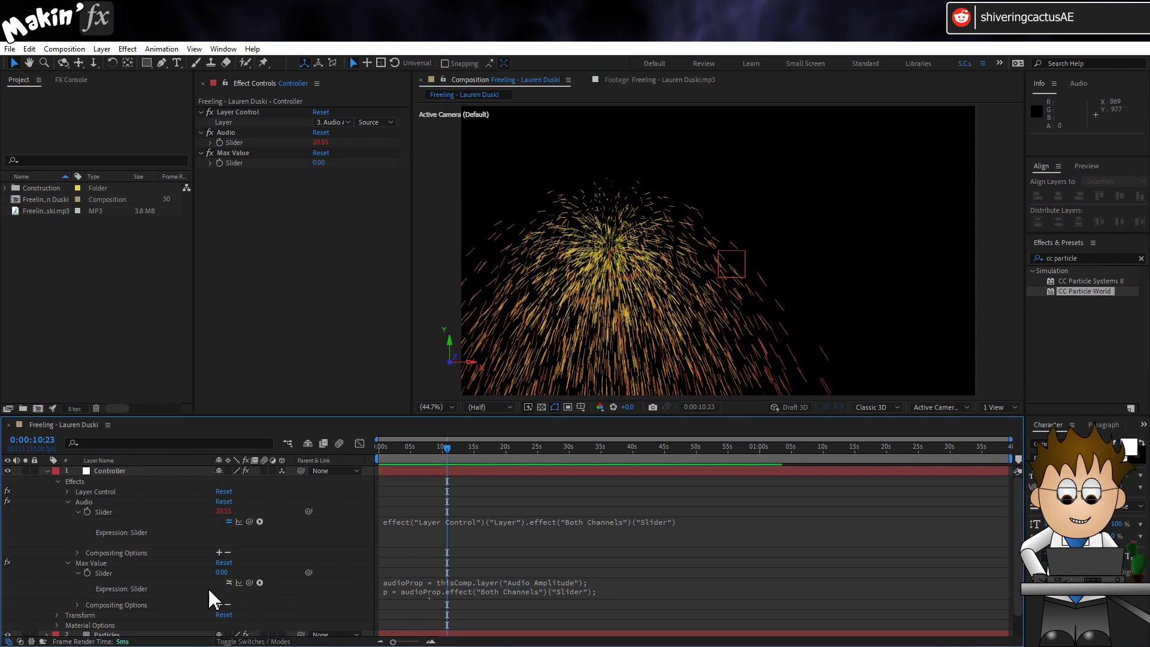
{"action": "left_click", "coordinate": [221, 573]}
{"action": "type", "text": "39"}
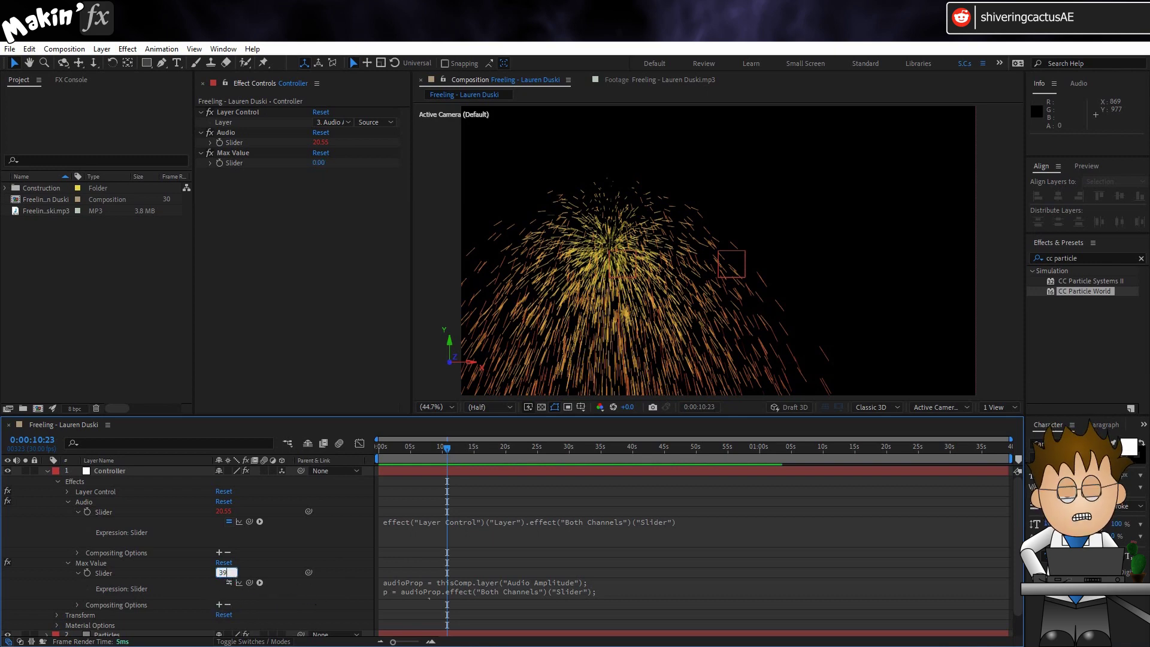
{"action": "key", "text": "Return"}
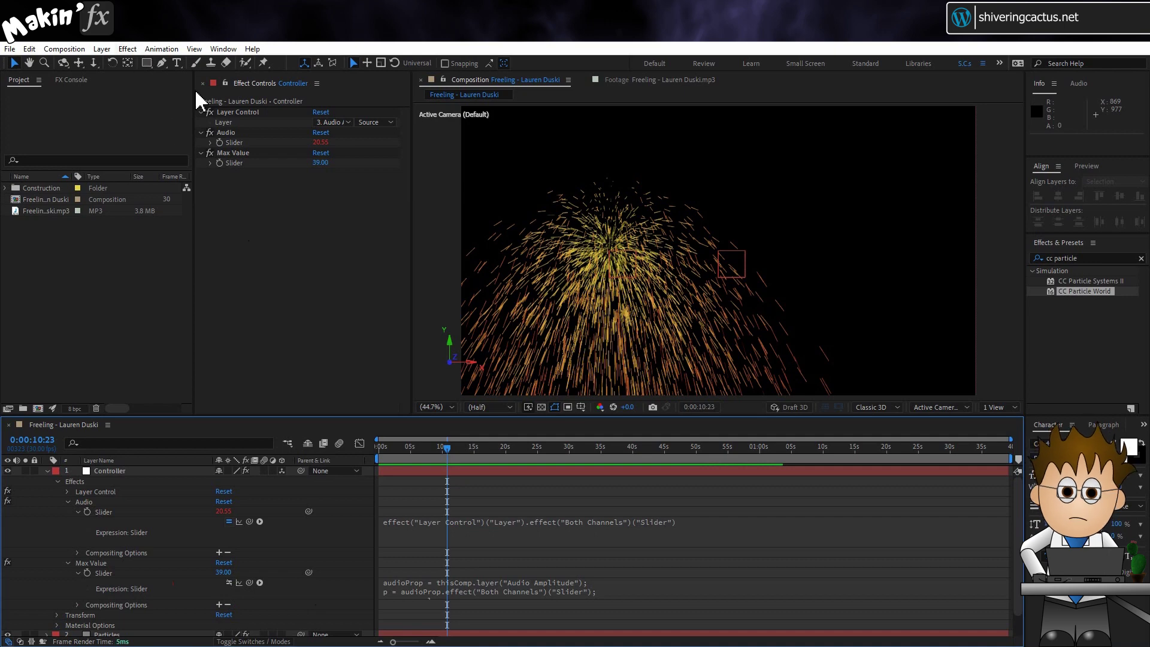
Step: Add another Slider Control to the Controller layer, rename it Min value and set its slider to 20
{"action": "left_click", "coordinate": [161, 472]}
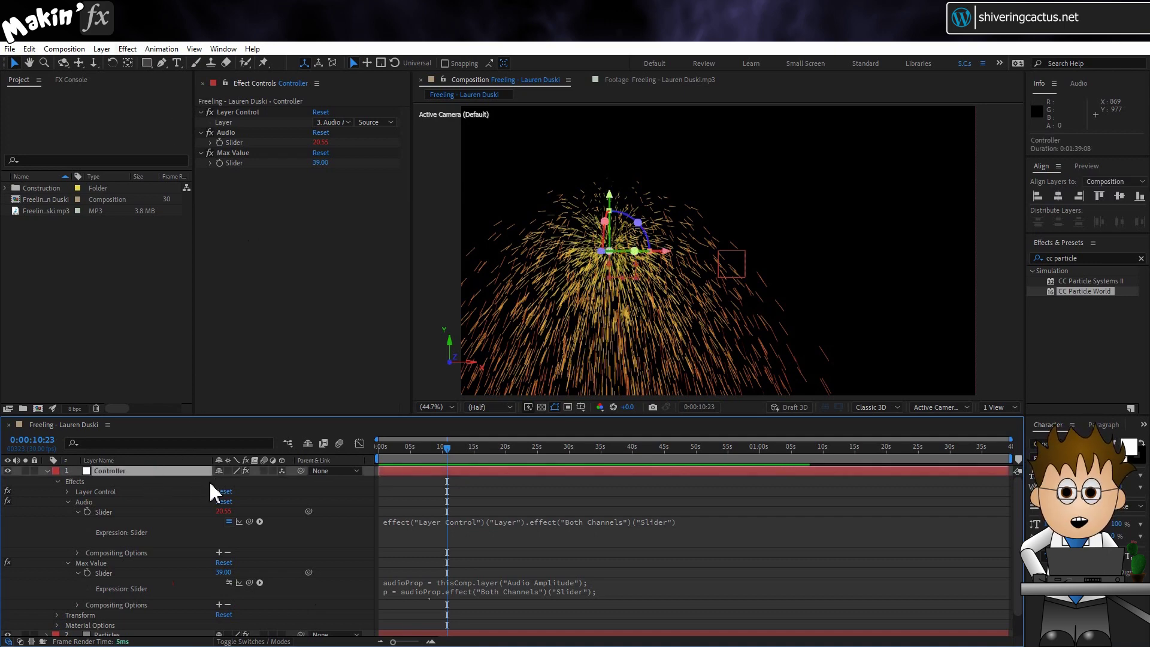
{"action": "left_click", "coordinate": [127, 50]}
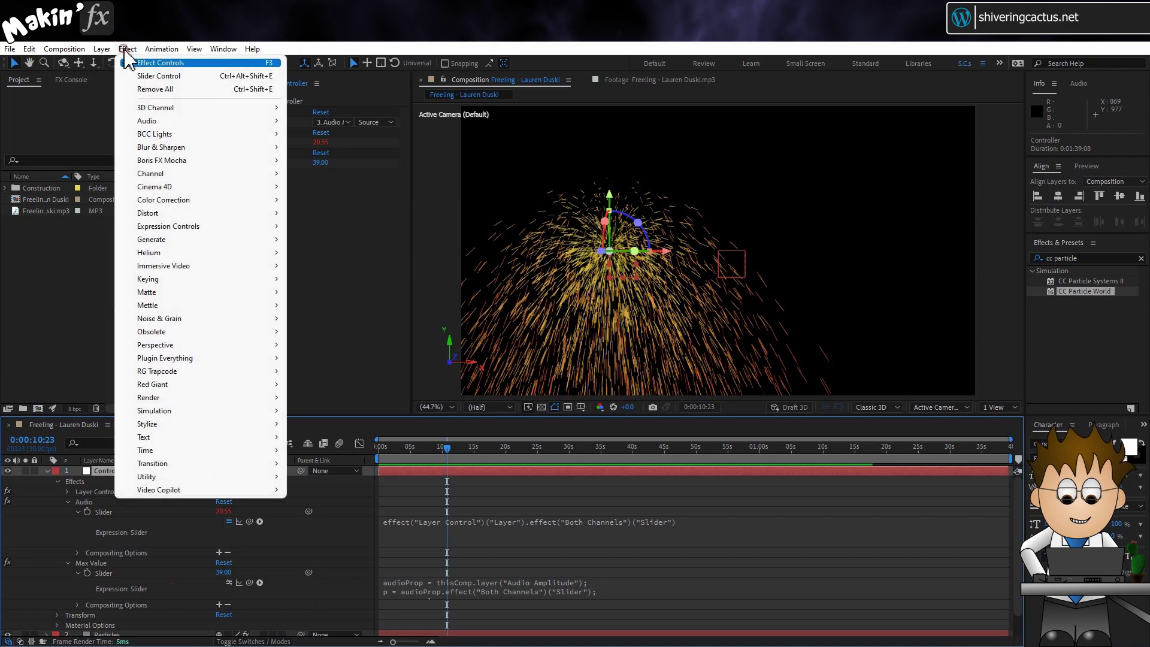
{"action": "mouse_move", "coordinate": [184, 227]}
{"action": "left_click", "coordinate": [351, 319]}
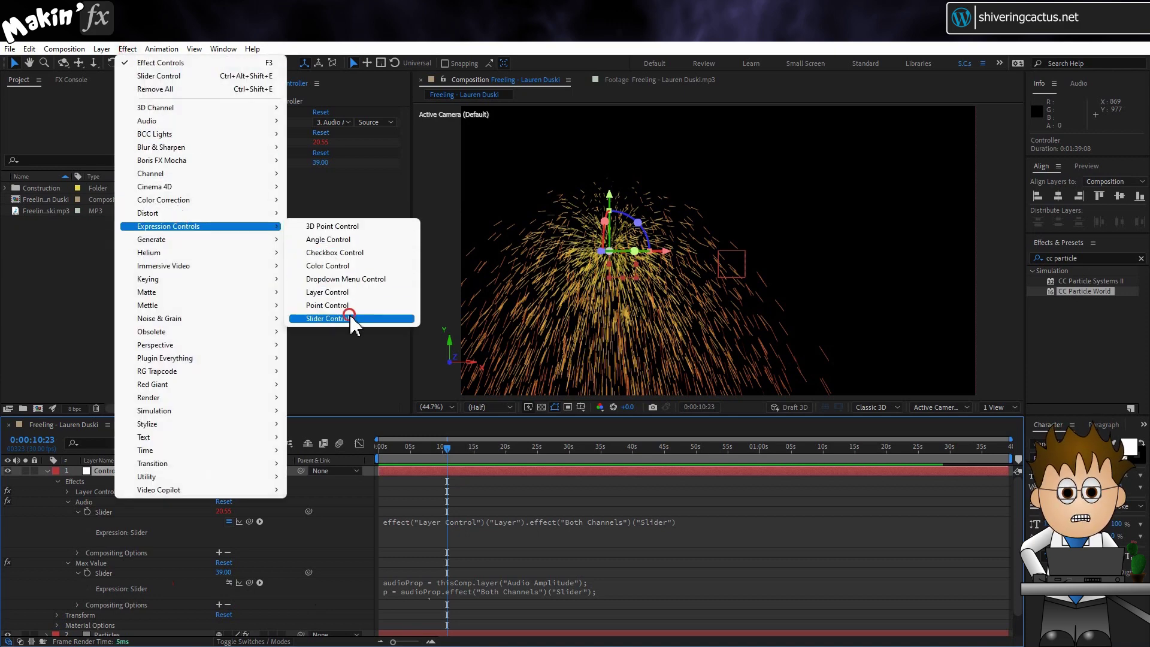
{"action": "key", "text": "Return"}
{"action": "type", "text": "Min value"}
{"action": "key", "text": "Return"}
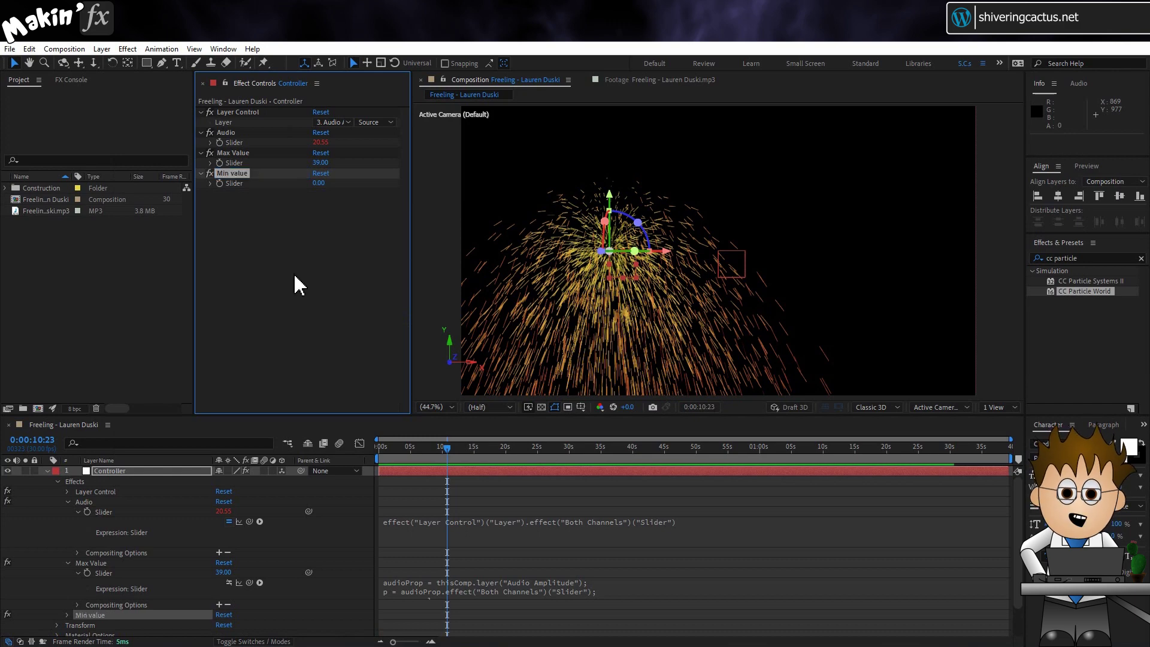
{"action": "left_click", "coordinate": [318, 183]}
{"action": "type", "text": "20"}
{"action": "key", "text": "Return"}
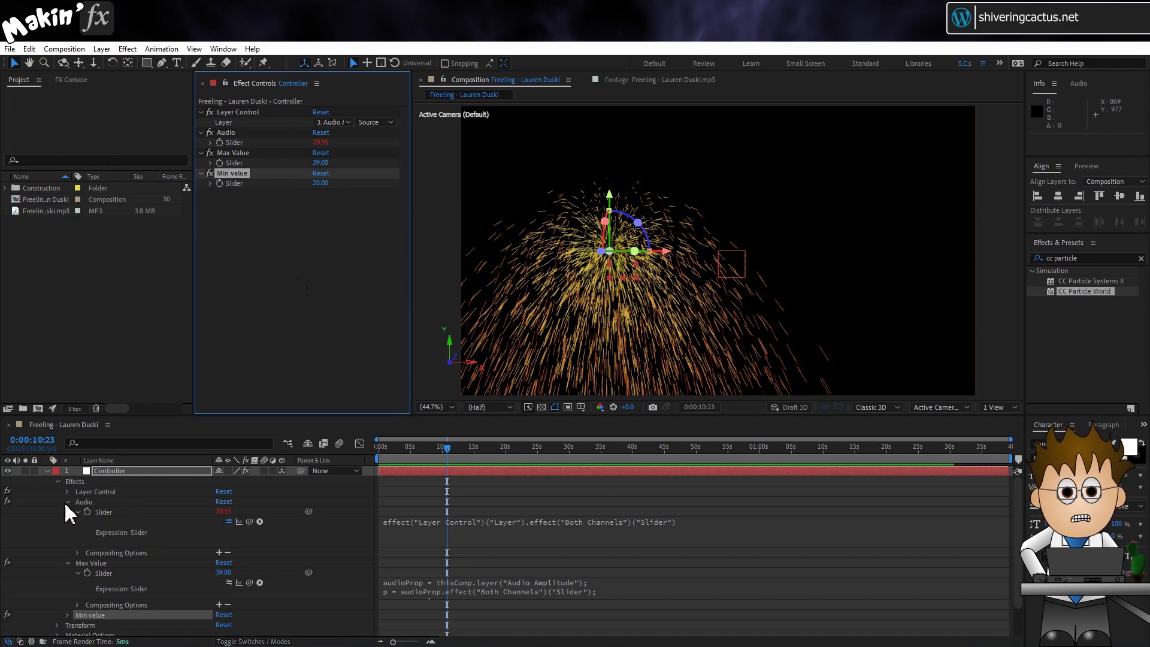
Step: Reveal only the Controller's Audio, Max Value and Min value sliders in the timeline by keyframing them temporarily, and remove those keyframes
{"action": "left_click", "coordinate": [47, 471]}
{"action": "left_click", "coordinate": [221, 153]}
{"action": "left_click", "coordinate": [223, 173]}
{"action": "key", "text": "u"}
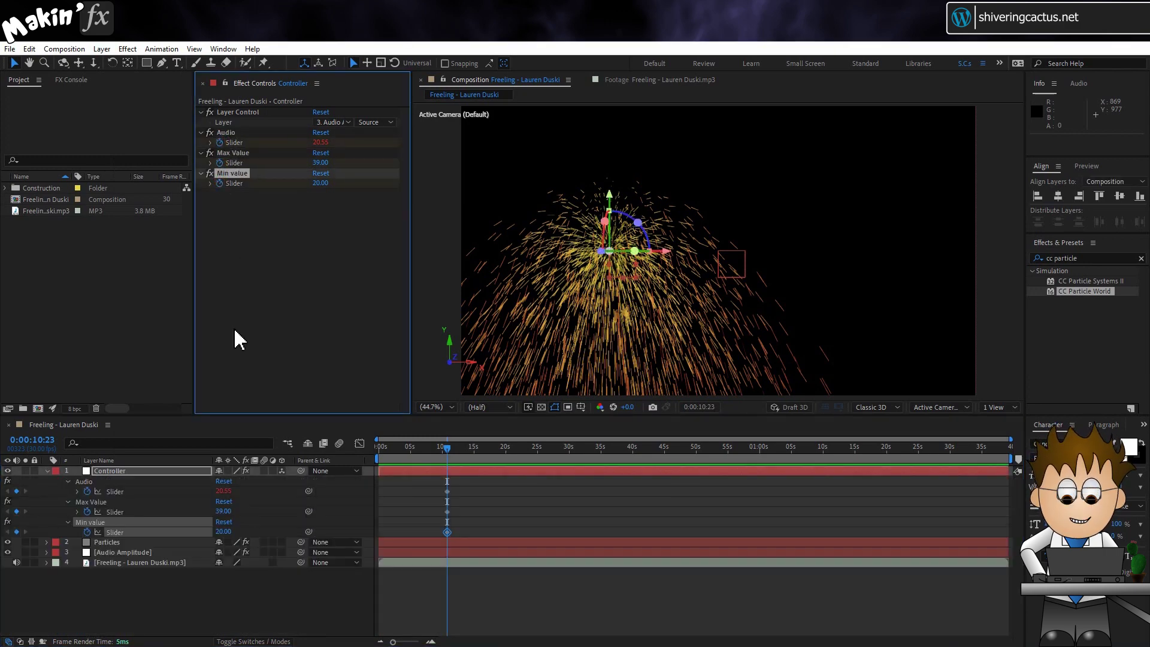
{"action": "left_click", "coordinate": [87, 492]}
{"action": "left_click", "coordinate": [87, 511]}
{"action": "left_click", "coordinate": [87, 532]}
{"action": "left_click", "coordinate": [118, 575]}
Step: Give the Particles layer's Birth Rate an ease() expression that maps the Controller's Audio slider from the Min value–Max Value range to 2–10
{"action": "left_click", "coordinate": [115, 543]}
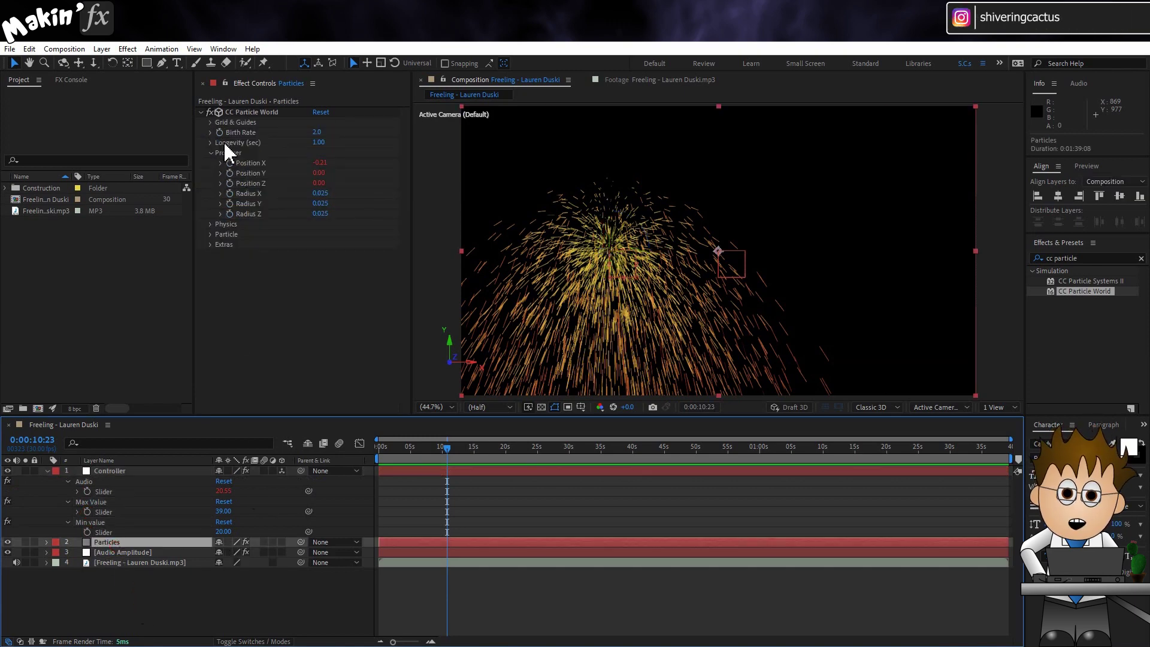
{"action": "left_click", "coordinate": [220, 132], "text": "alt"}
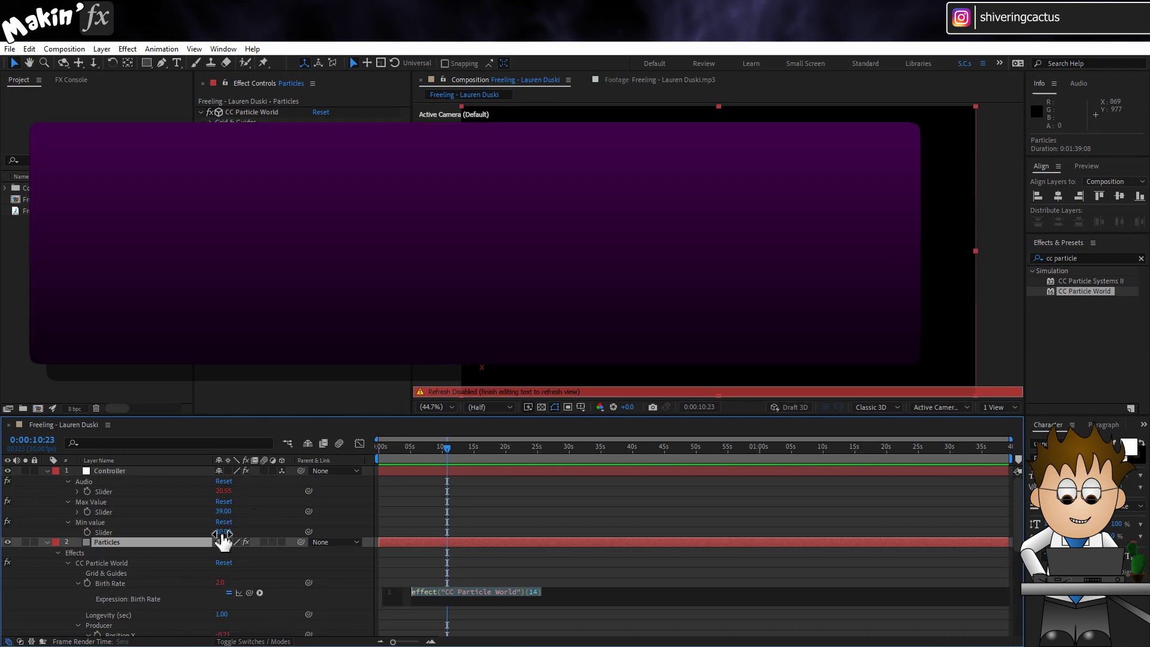
{"action": "type", "text": "ease"}
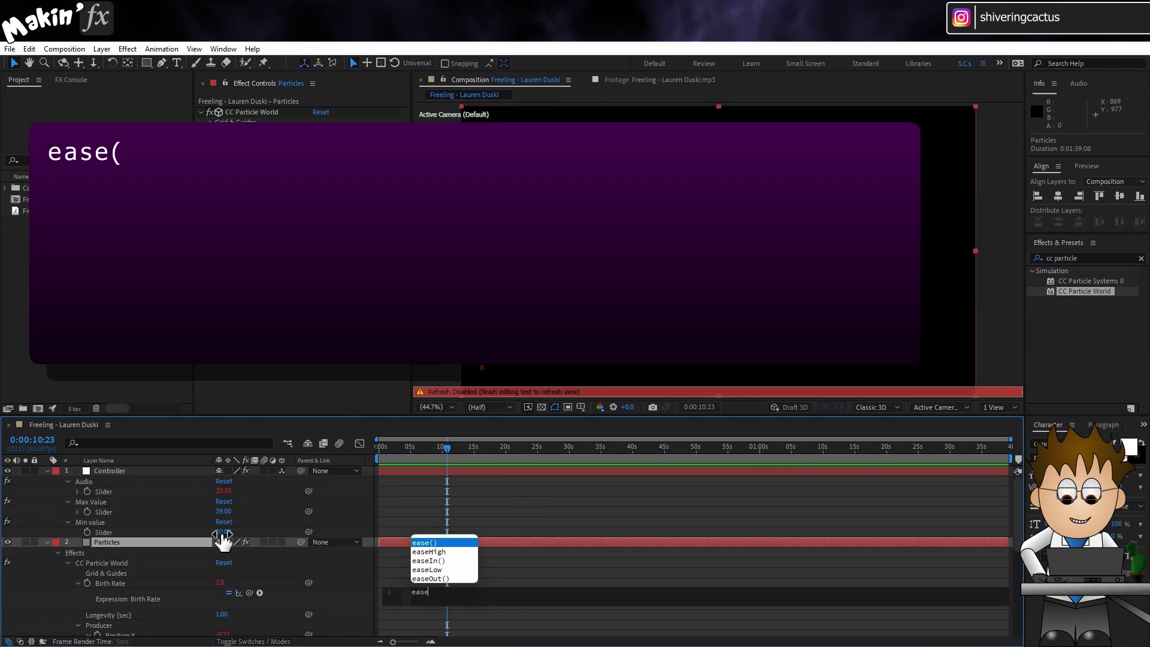
{"action": "type", "text": "("}
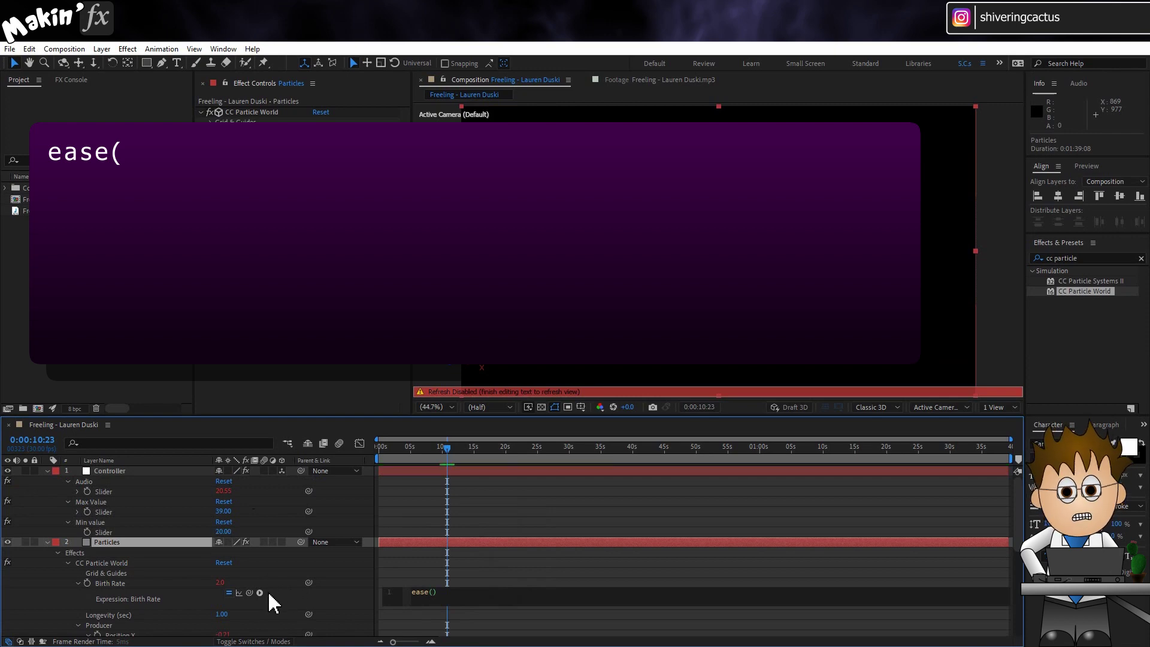
{"action": "left_click_drag", "start_coordinate": [250, 593], "coordinate": [112, 494]}
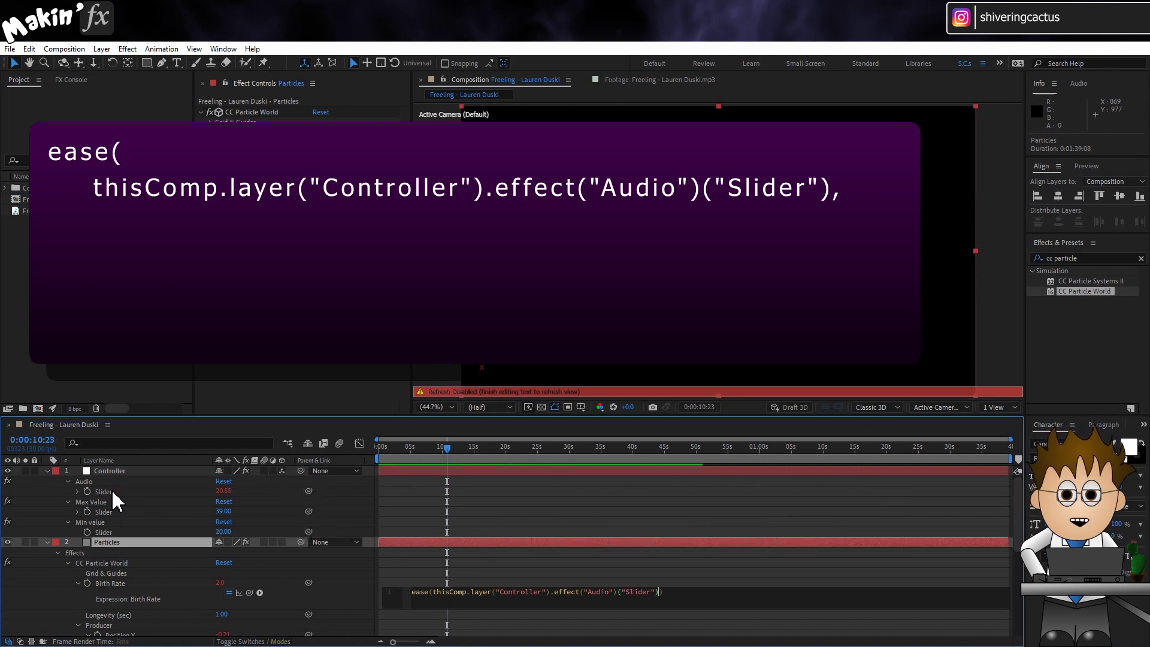
{"action": "left_click_drag", "start_coordinate": [249, 592], "coordinate": [131, 531]}
{"action": "type", "text": ",thisComp.layer(\"Controller"}
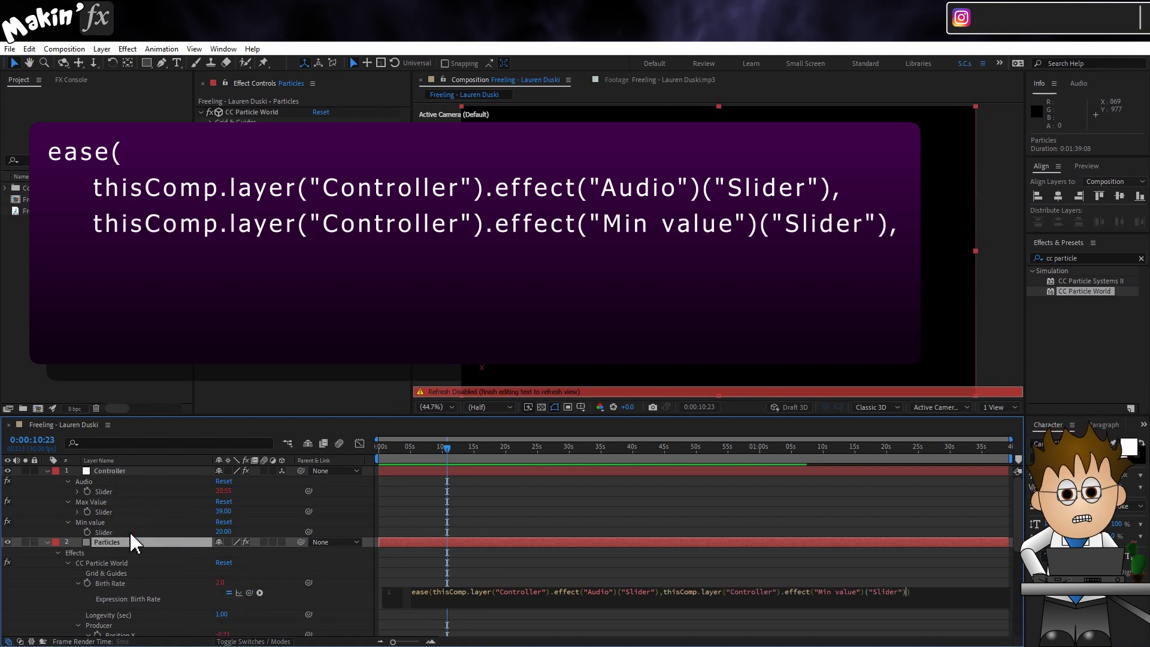
{"action": "left_click_drag", "start_coordinate": [250, 592], "coordinate": [112, 518]}
{"action": "type", "text": ")(\"Slider\"),2,"}
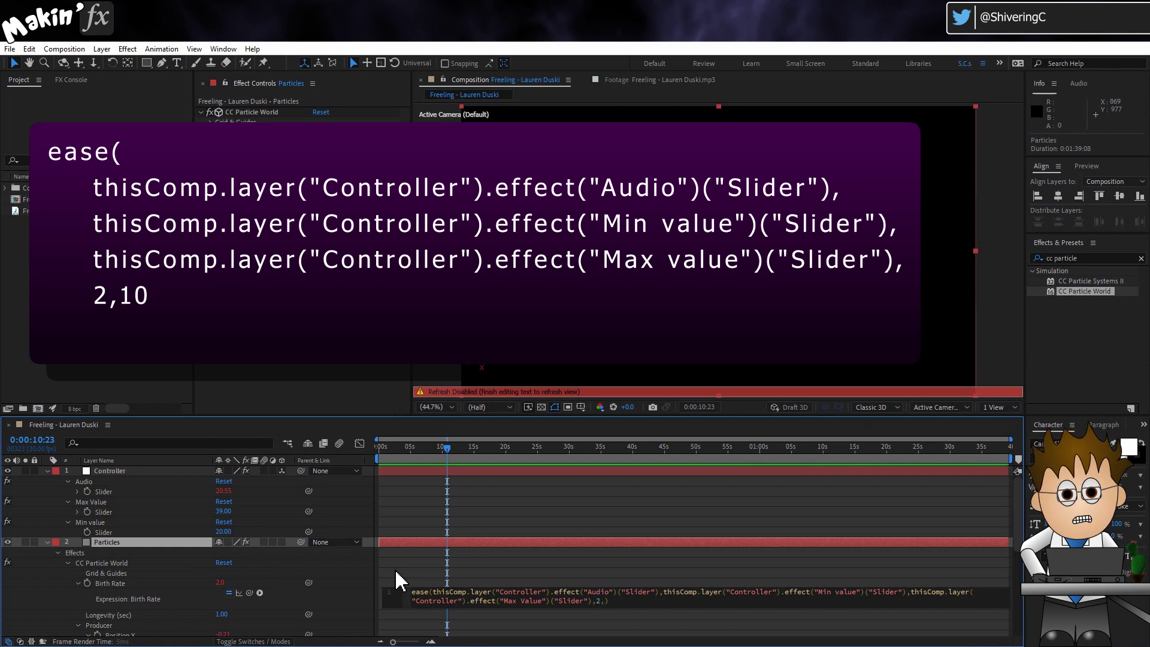
{"action": "type", "text": "10"}
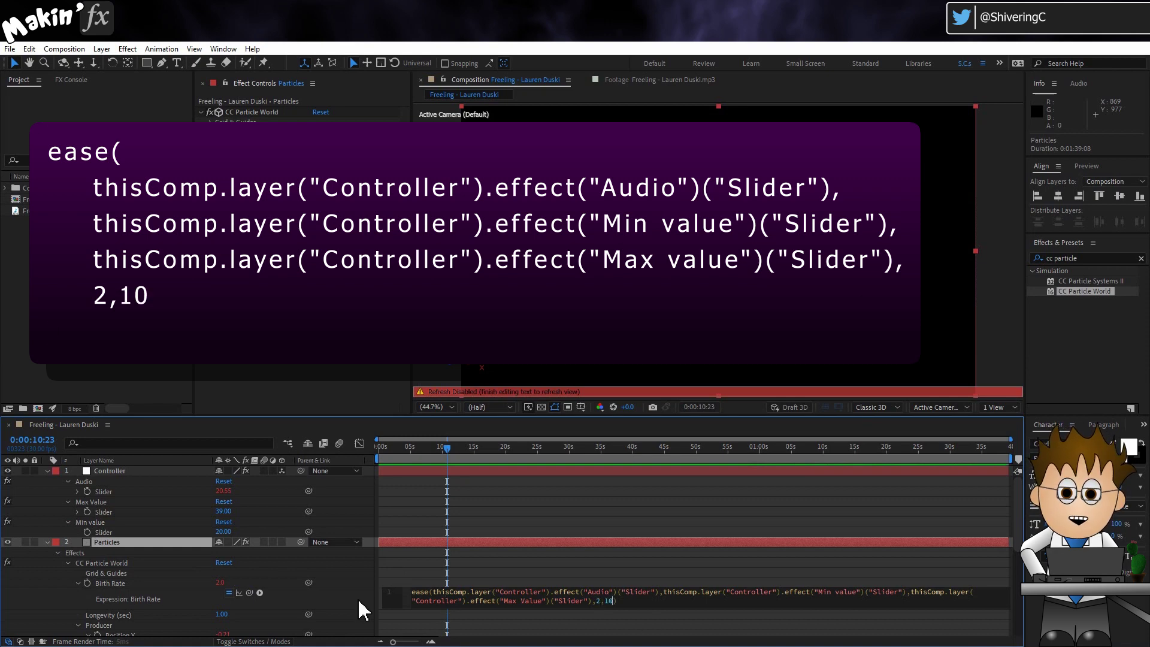
Step: Copy the whole Birth Rate expression, apply it and preview the animation around 0:00:10:20
{"action": "key", "text": "ctrl+a"}
{"action": "key", "text": "ctrl+c"}
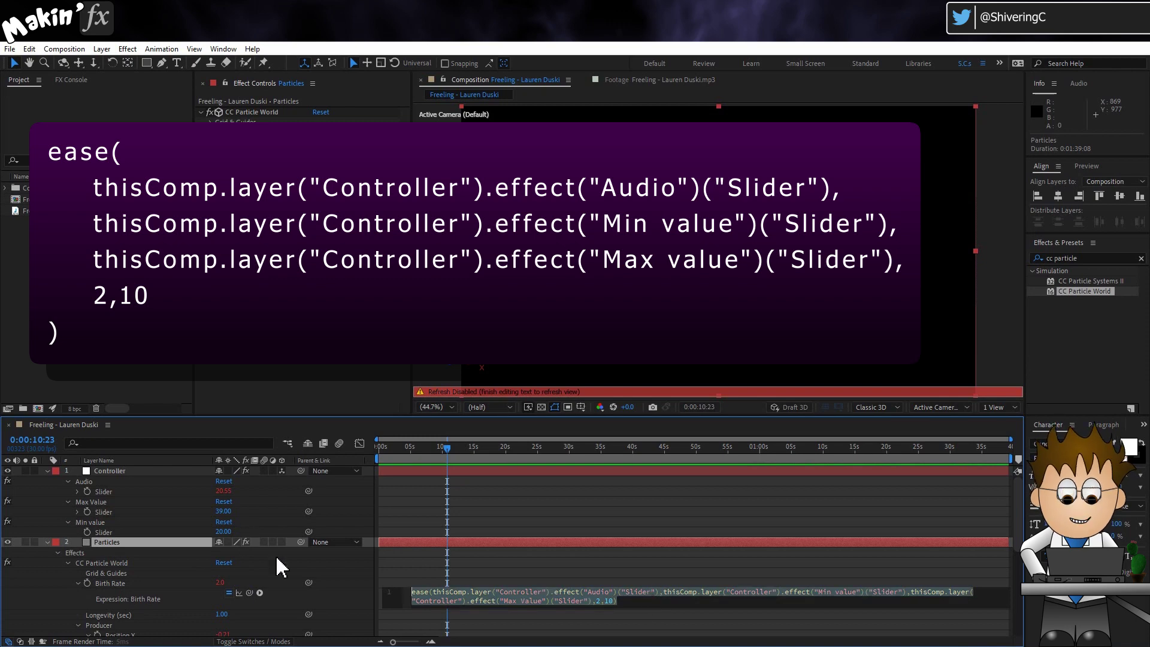
{"action": "left_click", "coordinate": [363, 604]}
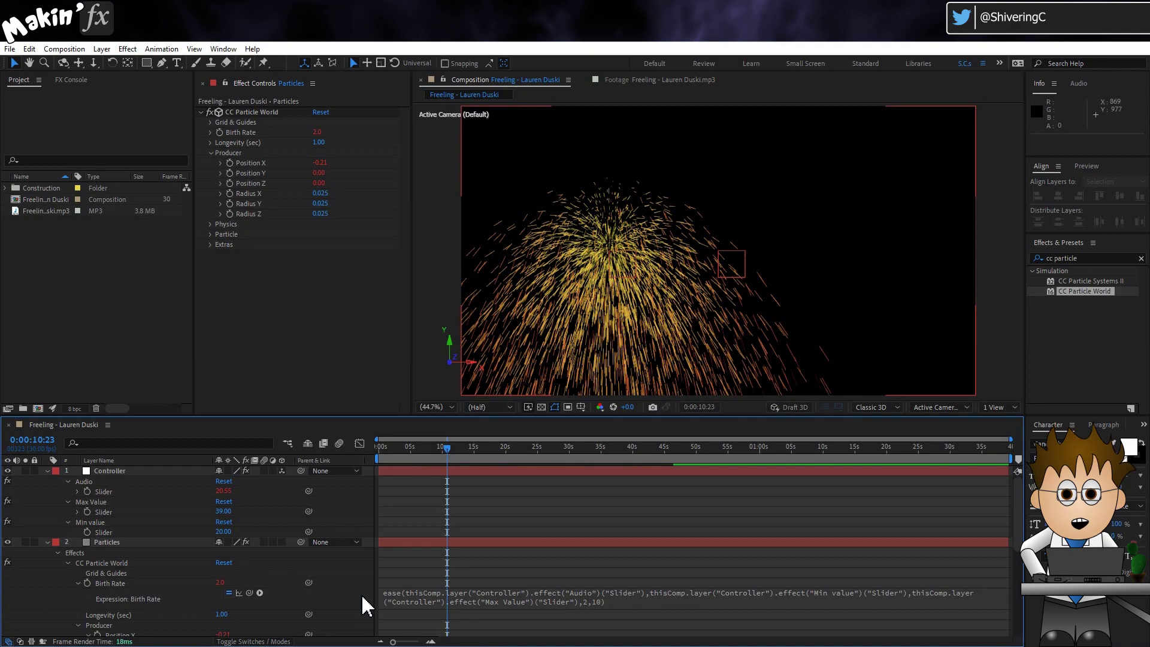
{"action": "key", "text": "space"}
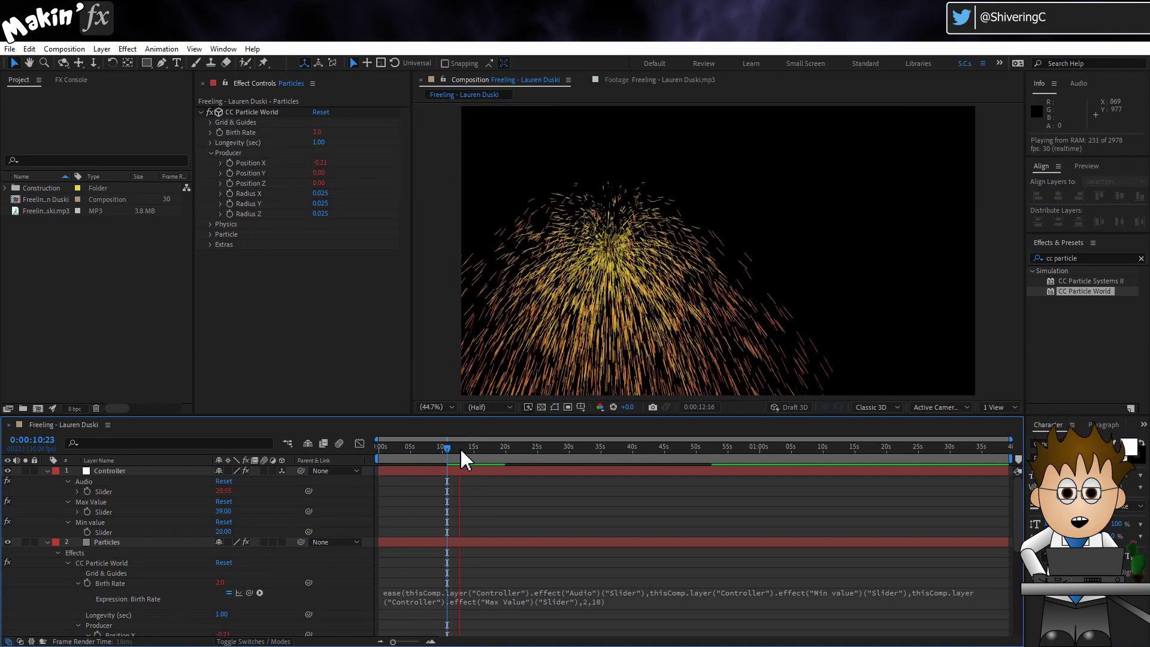
{"action": "left_click", "coordinate": [448, 449]}
Step: Set the CC Particle World producer's Radius X, Radius Y and Radius Z to 0
{"action": "scroll", "coordinate": [158, 565], "scroll_direction": "down", "scroll_amount": 3}
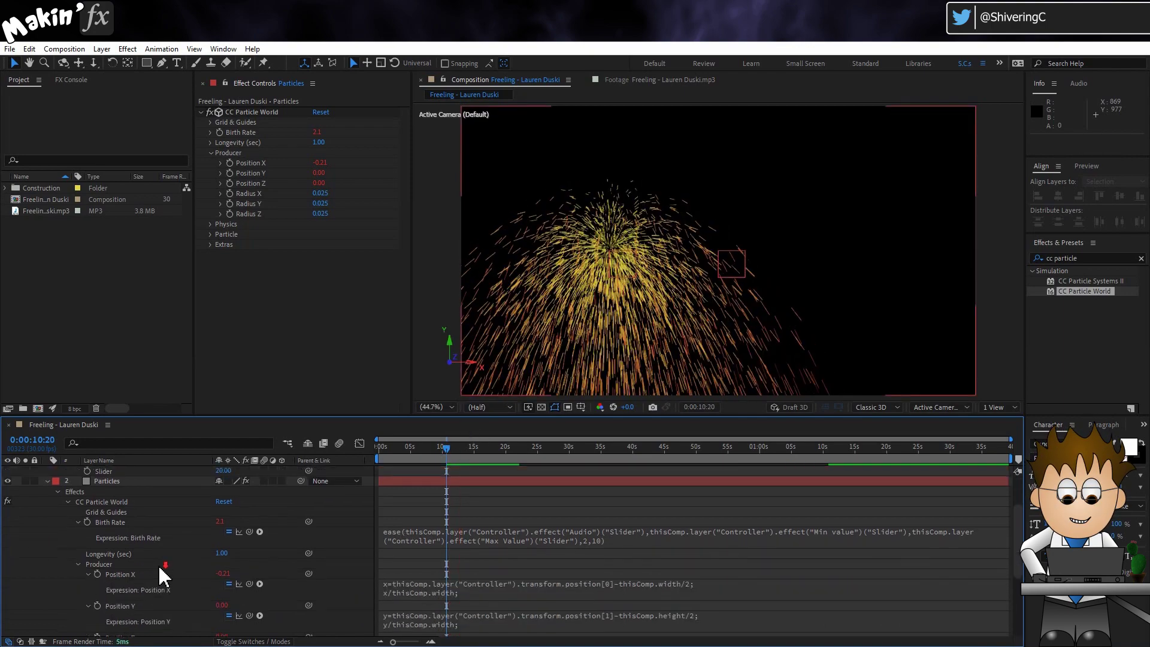
{"action": "scroll", "coordinate": [157, 534], "scroll_direction": "down", "scroll_amount": 3}
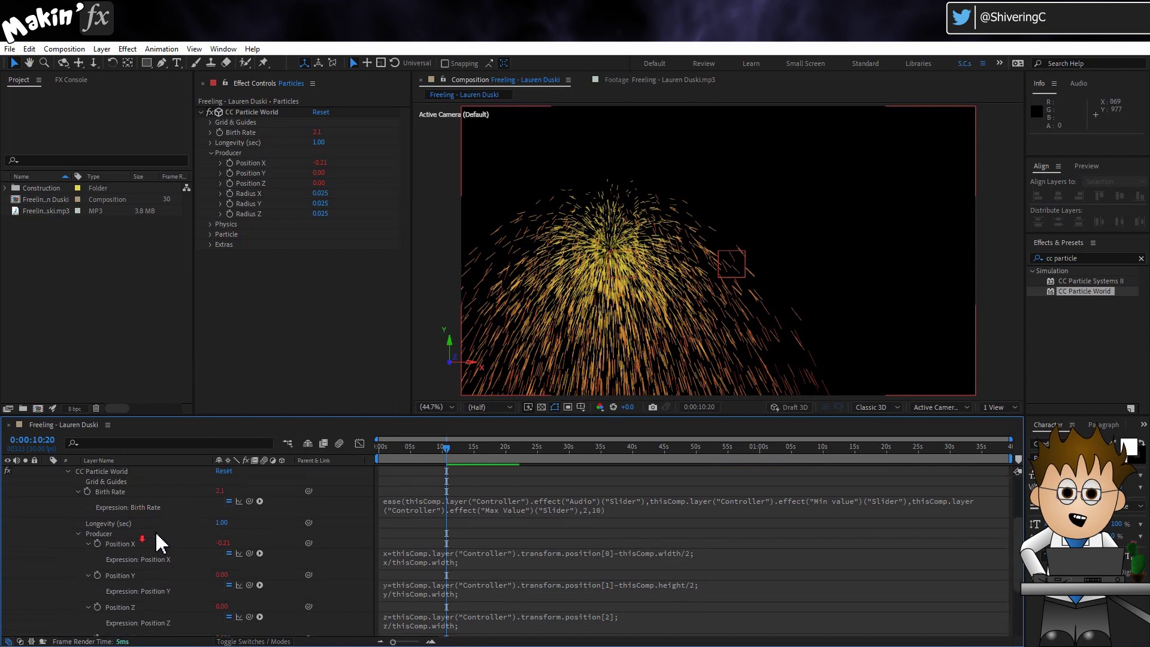
{"action": "left_click", "coordinate": [224, 577]}
{"action": "type", "text": "0"}
{"action": "key", "text": "Tab"}
{"action": "type", "text": "0"}
{"action": "key", "text": "Return"}
{"action": "left_click", "coordinate": [224, 598]}
{"action": "type", "text": "0"}
{"action": "key", "text": "Return"}
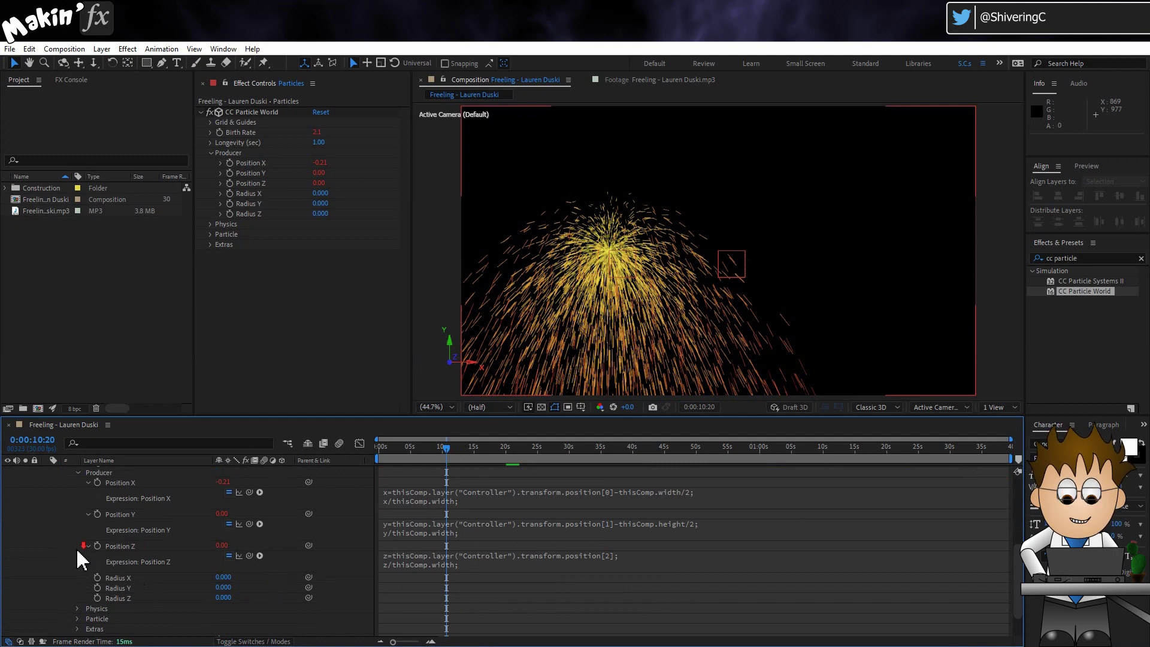
Step: Set Gravity to 0 in CC Particle World's Physics settings
{"action": "scroll", "coordinate": [81, 575], "scroll_direction": "down", "scroll_amount": 1}
{"action": "left_click", "coordinate": [210, 225]}
{"action": "left_click", "coordinate": [320, 264]}
{"action": "type", "text": "0"}
{"action": "key", "text": "Return"}
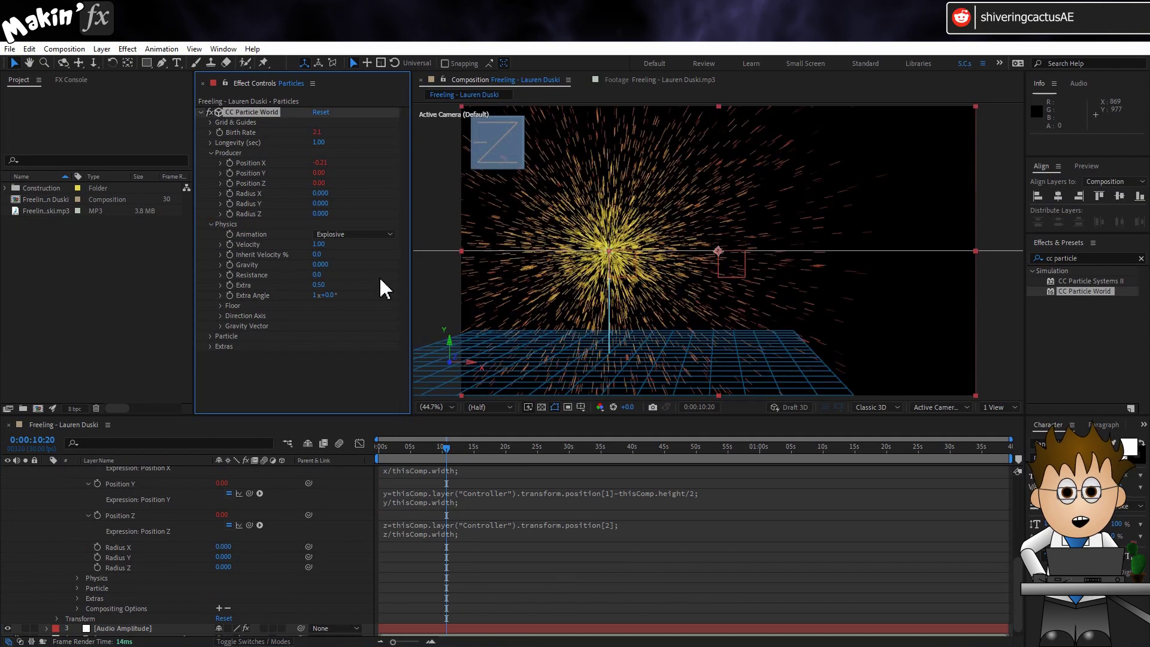
Step: Paste the copied ease() expression onto Velocity, change its output range to 0,0.1 and preview the result
{"action": "left_click", "coordinate": [230, 245], "text": "alt"}
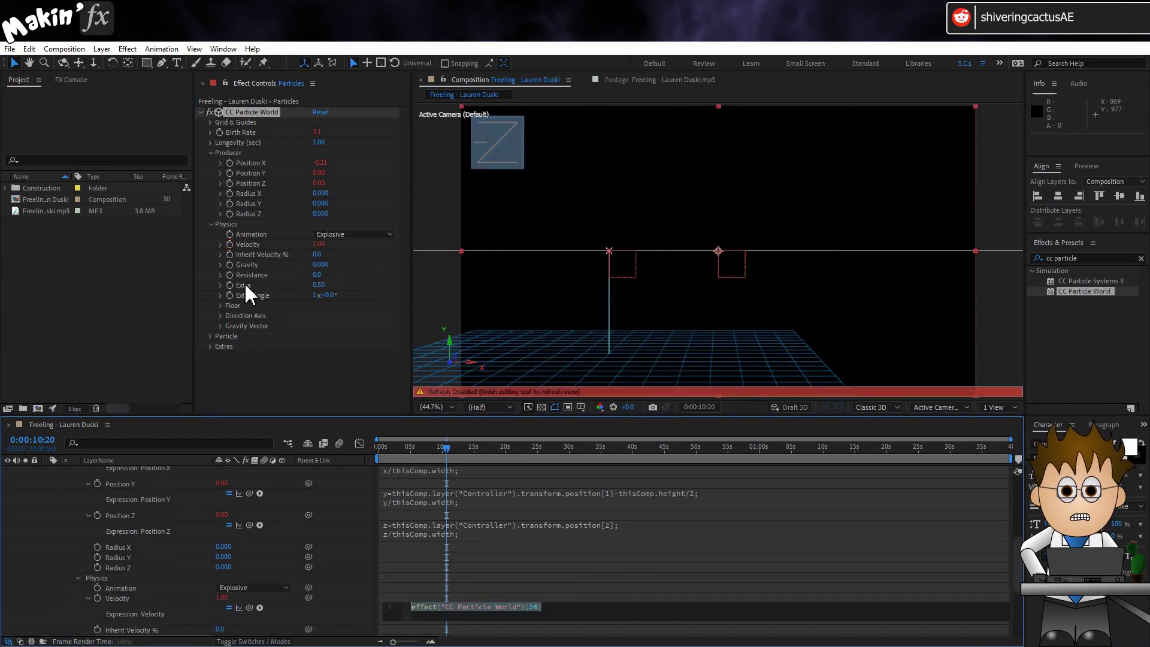
{"action": "key", "text": "ctrl+v"}
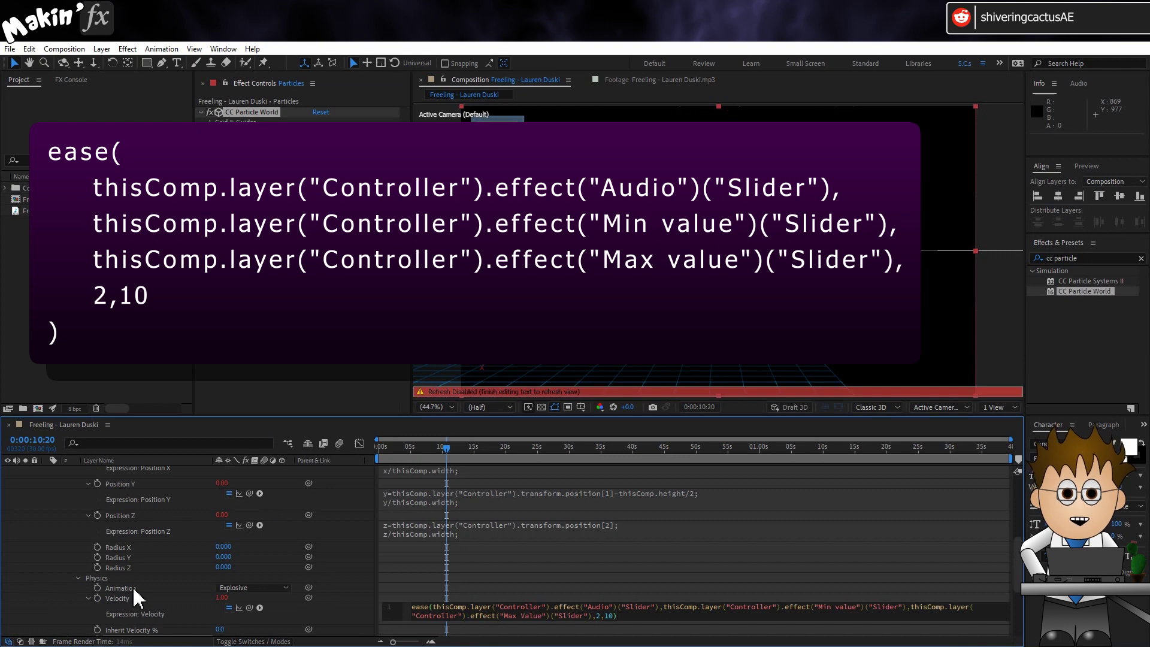
{"action": "left_click", "coordinate": [53, 584]}
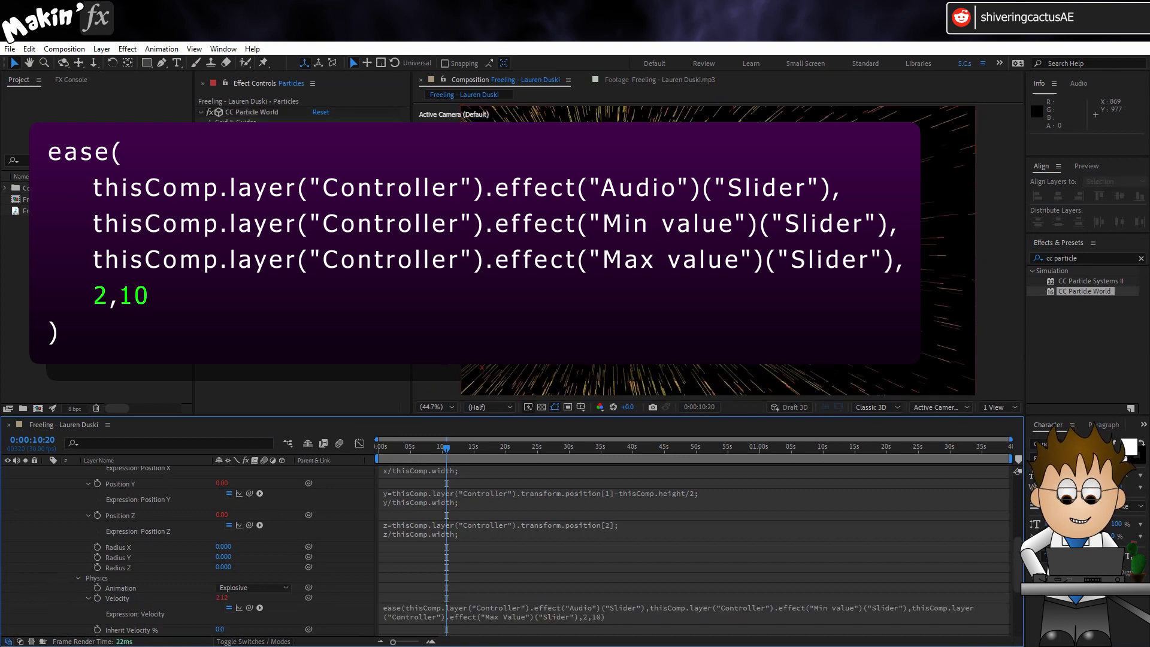
{"action": "left_click", "coordinate": [564, 611]}
{"action": "double_click", "coordinate": [603, 617]}
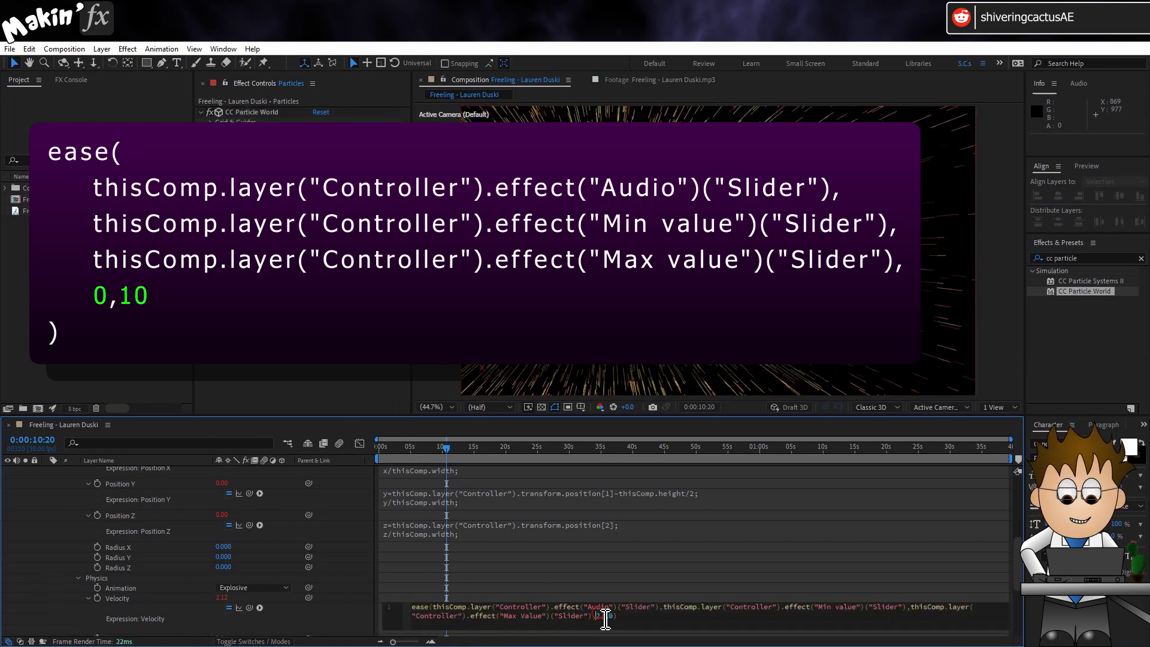
{"action": "type", "text": "0.1"}
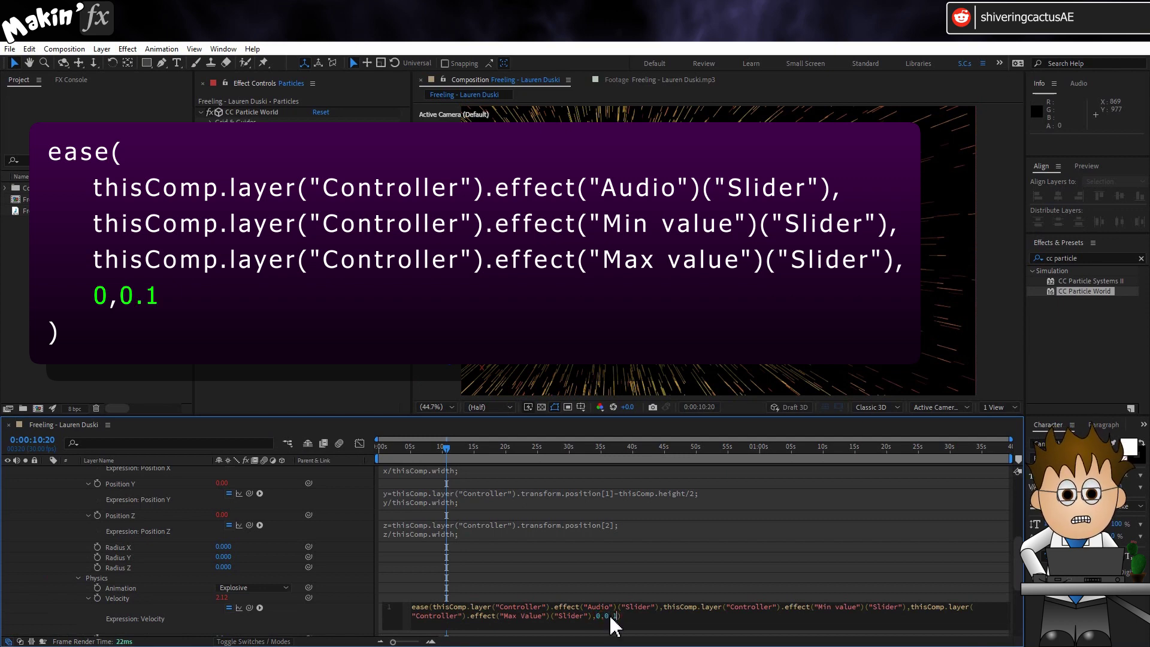
{"action": "left_click", "coordinate": [353, 621]}
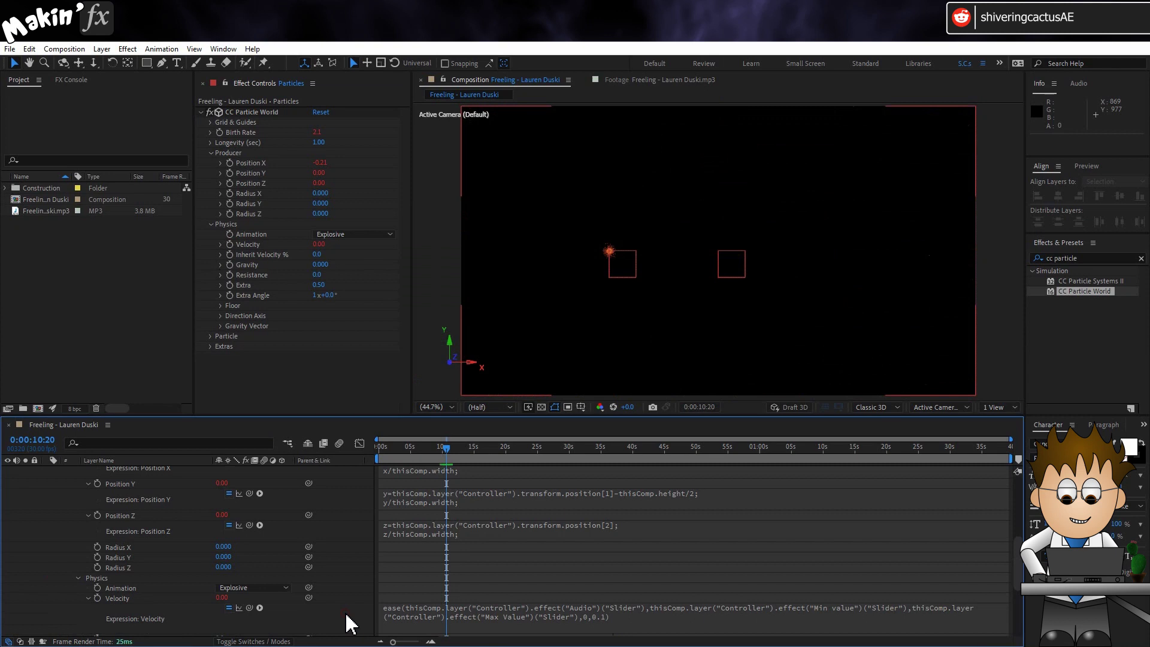
{"action": "key", "text": "space"}
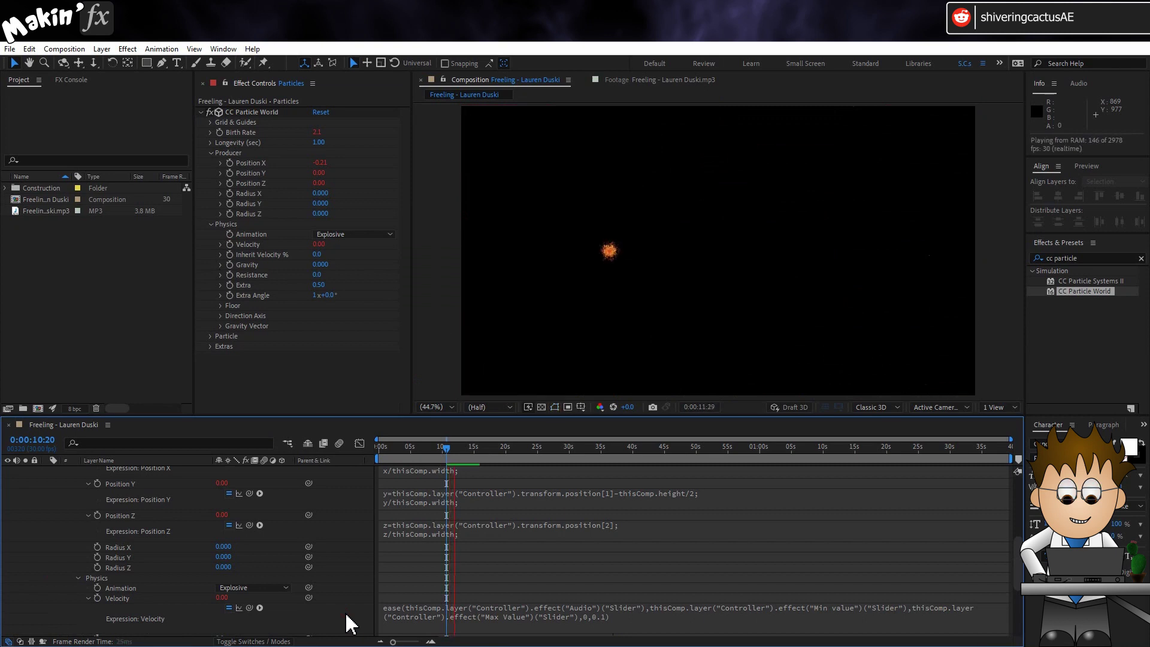
Step: Move to about 0:00:08:26, set the particles' Longevity to 10 seconds and preview the animation
{"action": "left_click", "coordinate": [435, 447]}
{"action": "left_click", "coordinate": [318, 142]}
{"action": "key", "text": "Return"}
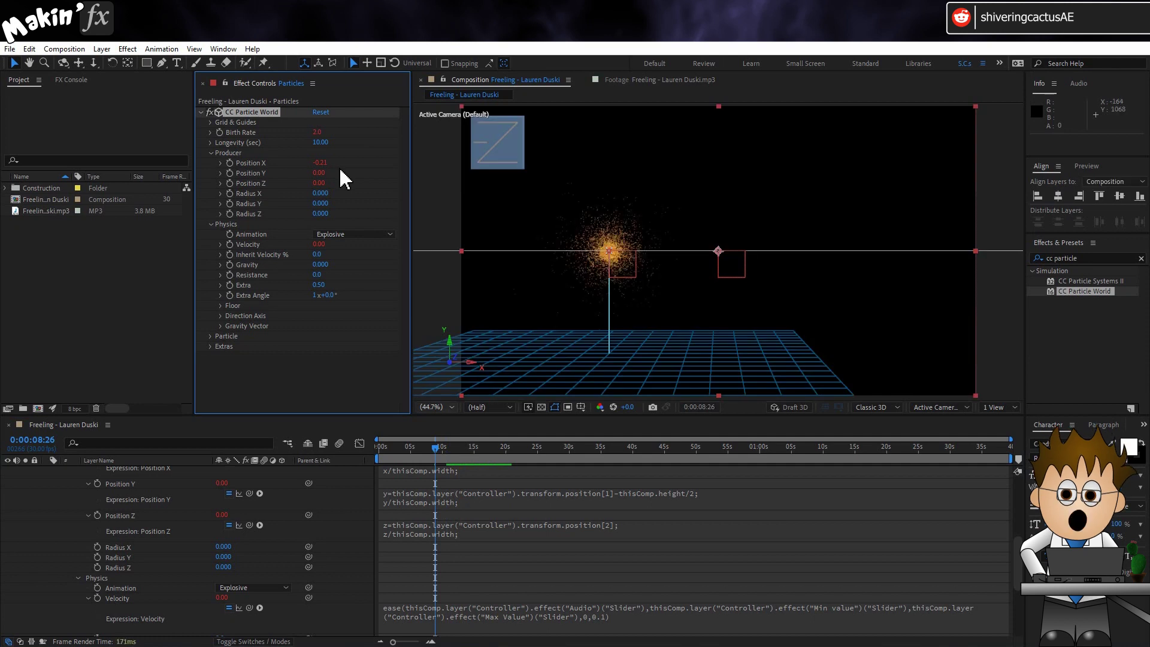
{"action": "key", "text": "space"}
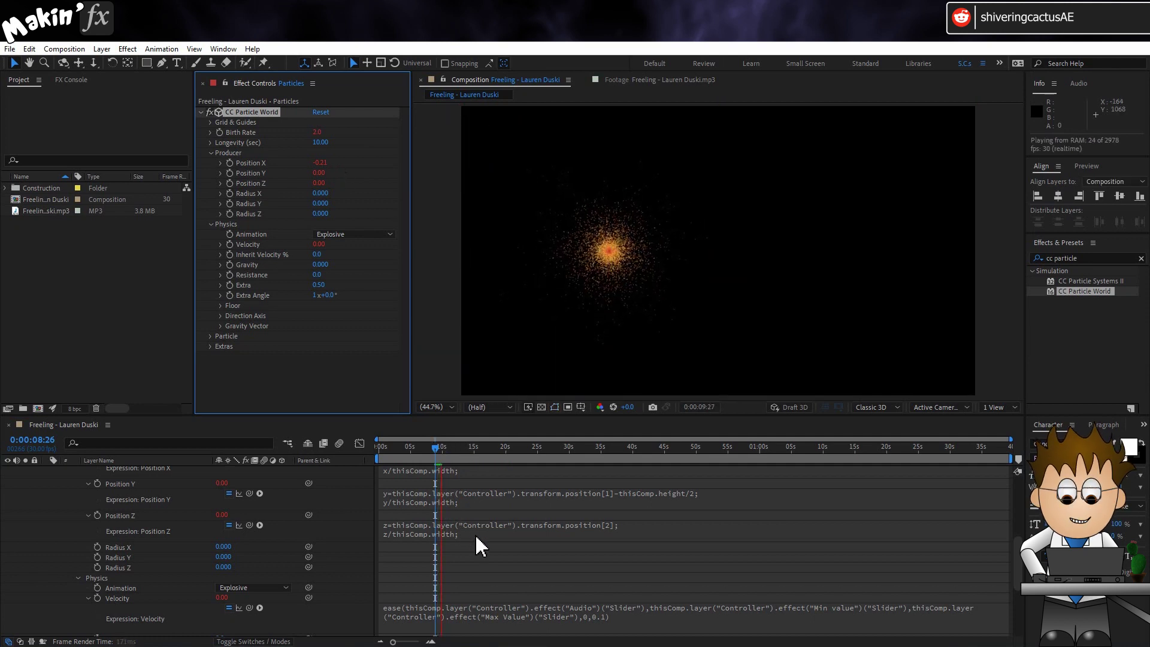
{"action": "key", "text": "space"}
Step: Set CC Particle World's Resistance to 1 and its Physics Animation type to Jet Sideways
{"action": "left_click", "coordinate": [317, 275]}
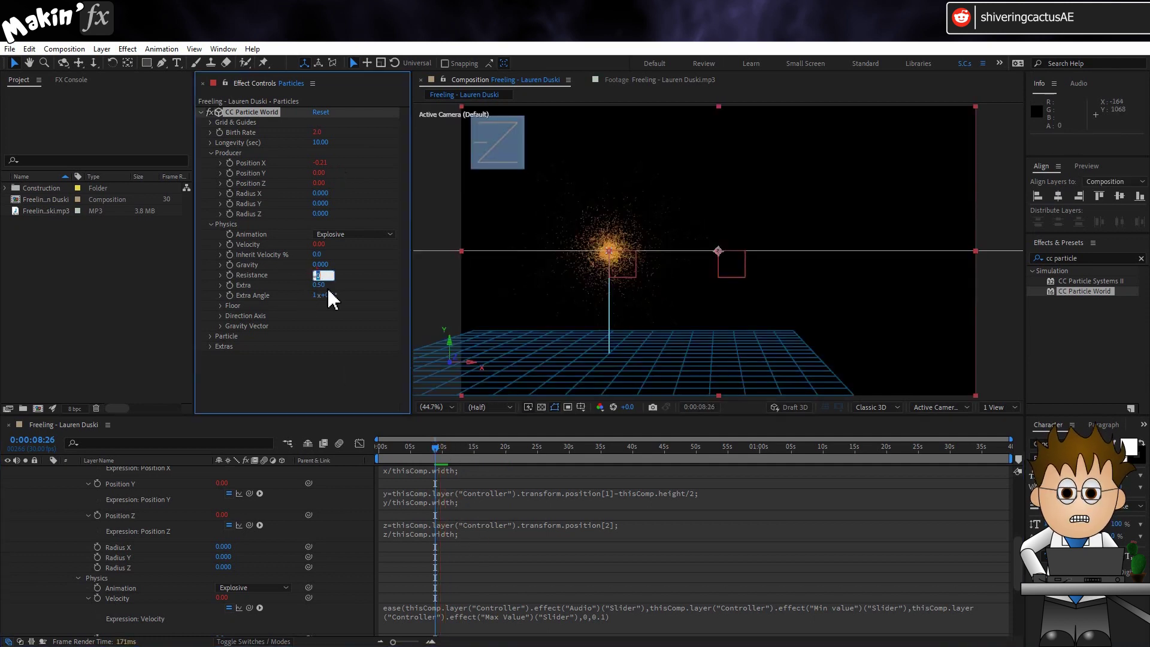
{"action": "key", "text": "Return"}
{"action": "left_click", "coordinate": [349, 235]}
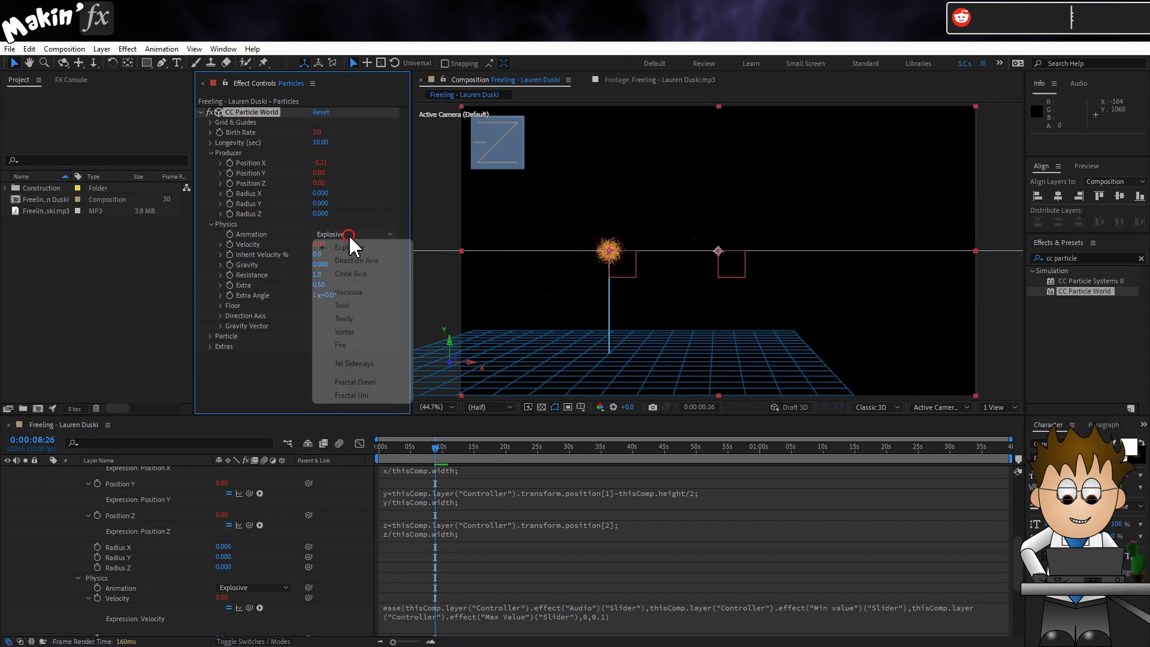
{"action": "left_click", "coordinate": [383, 363]}
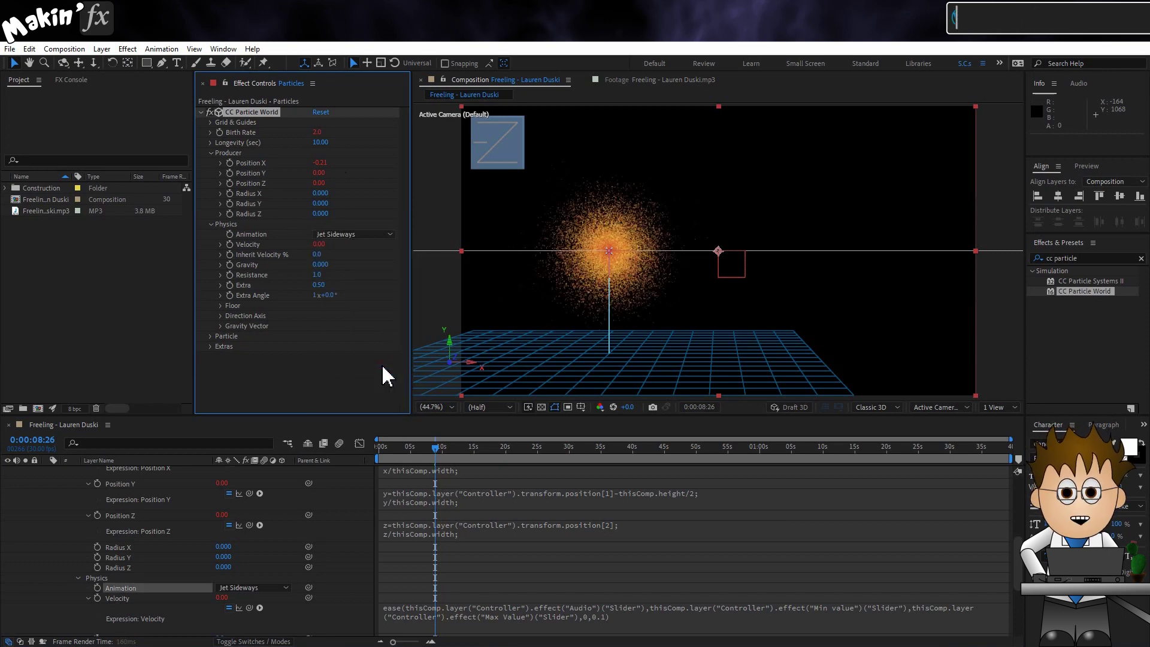
Step: Set Extra to 0 in CC Particle World's Physics settings and preview the particles
{"action": "left_click", "coordinate": [319, 285]}
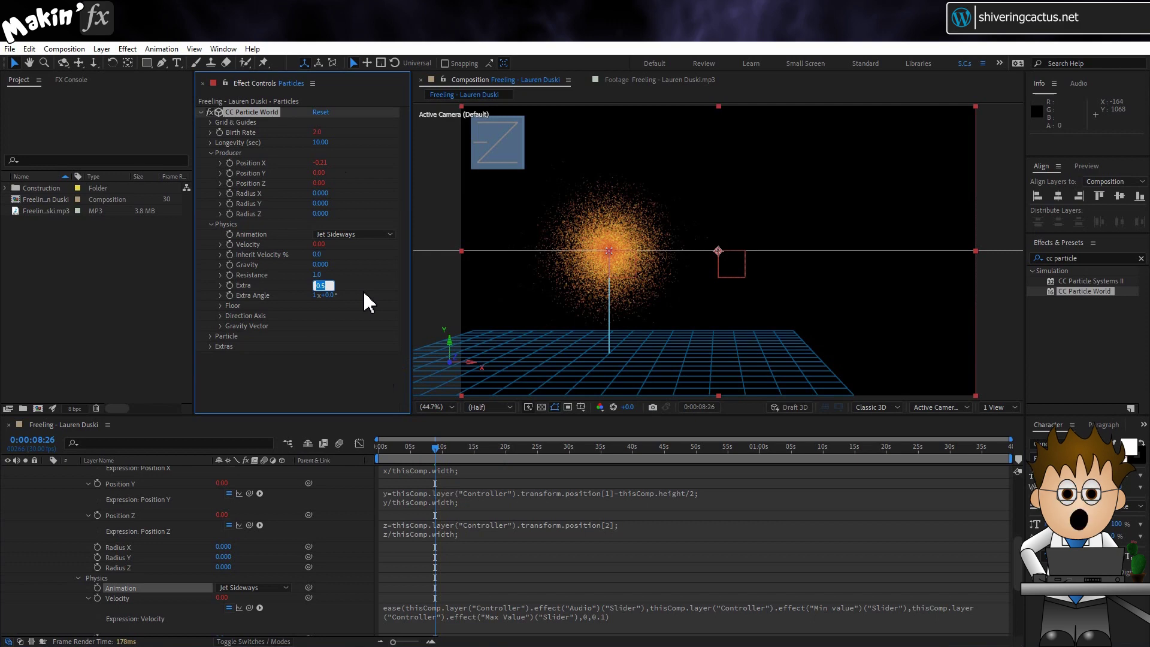
{"action": "type", "text": "0"}
{"action": "key", "text": "Return"}
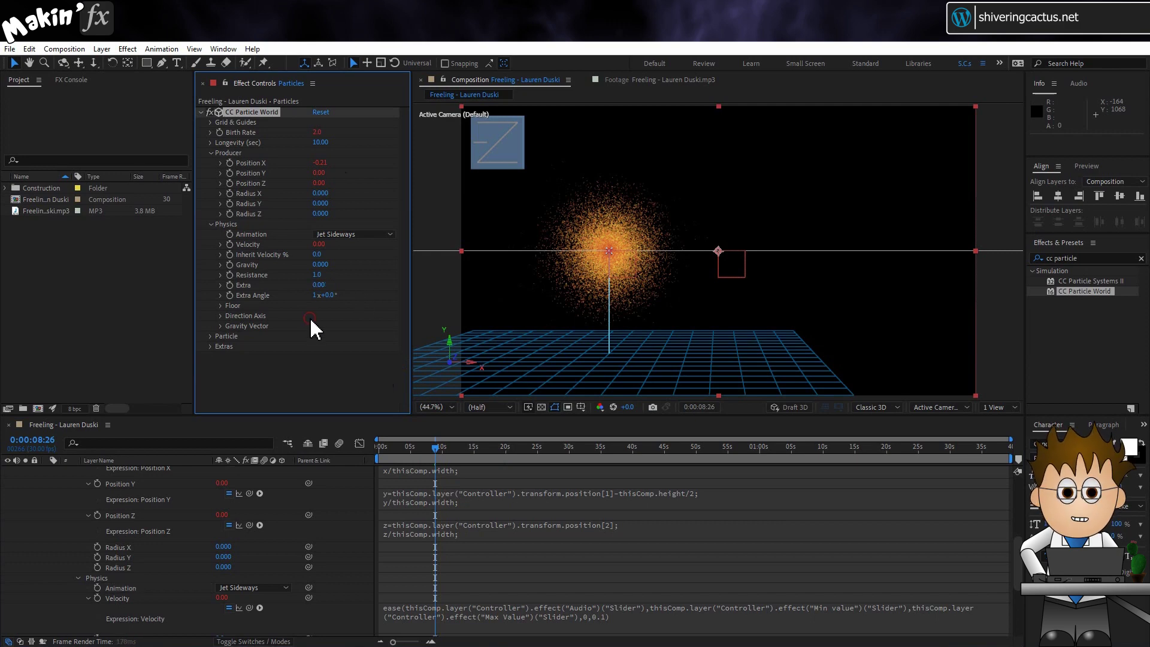
{"action": "left_click", "coordinate": [457, 477]}
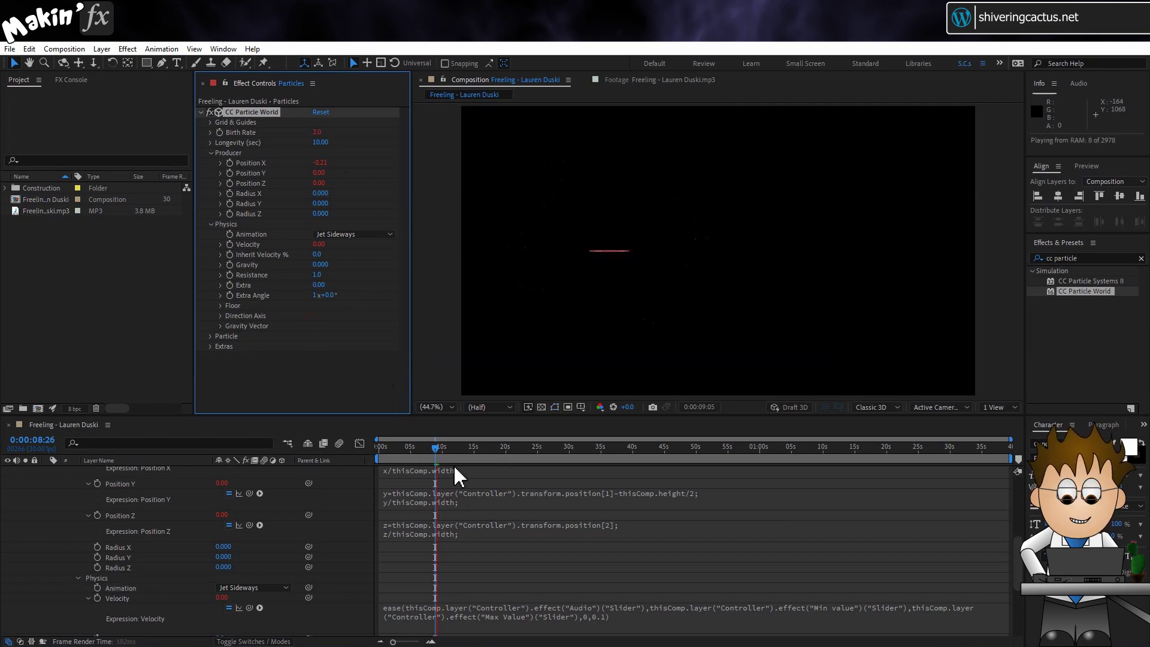
Step: Keyframe the Controller's Position to move rightward across the frame from X 552 at the start to about 10 seconds, and preview from the beginning
{"action": "scroll", "coordinate": [180, 539], "scroll_direction": "up", "scroll_amount": 5}
{"action": "scroll", "coordinate": [132, 514], "scroll_direction": "up", "scroll_amount": 1}
{"action": "left_click", "coordinate": [120, 477]}
{"action": "key", "text": "p"}
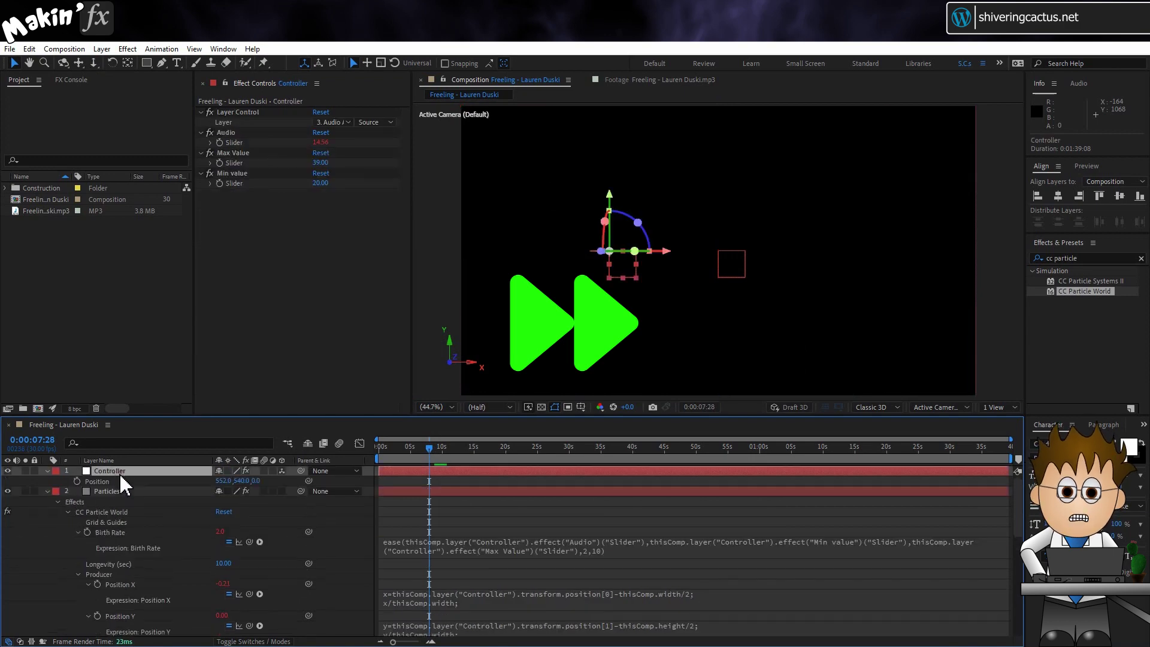
{"action": "left_click", "coordinate": [440, 448]}
{"action": "left_click_drag", "start_coordinate": [609, 251], "coordinate": [899, 245]}
{"action": "key", "text": "Home"}
{"action": "key", "text": "space"}
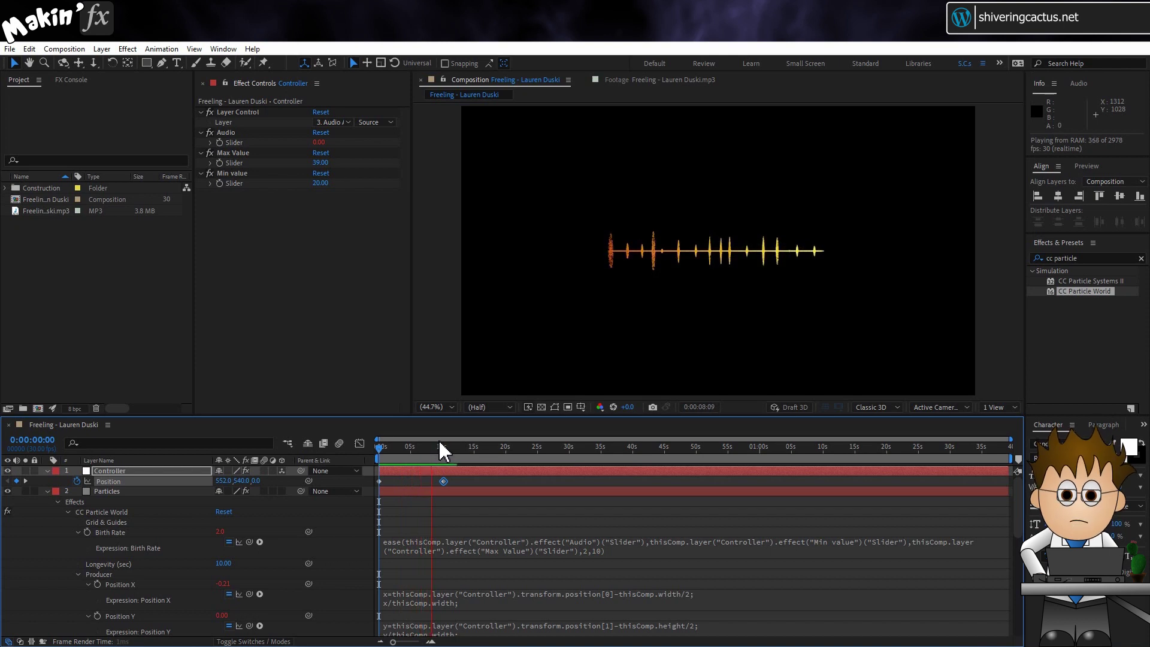
Step: Stop the preview and set the Controller's Min value slider to 4
{"action": "left_click", "coordinate": [448, 489]}
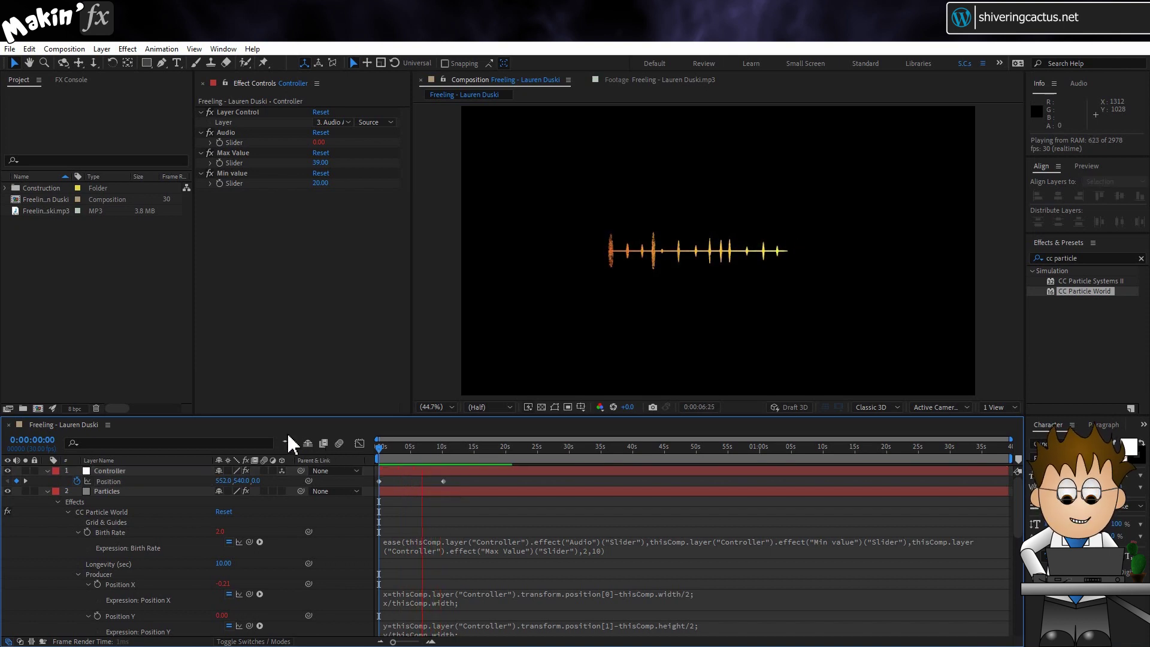
{"action": "key", "text": "space"}
{"action": "left_click", "coordinate": [321, 184]}
{"action": "type", "text": "4"}
{"action": "key", "text": "Return"}
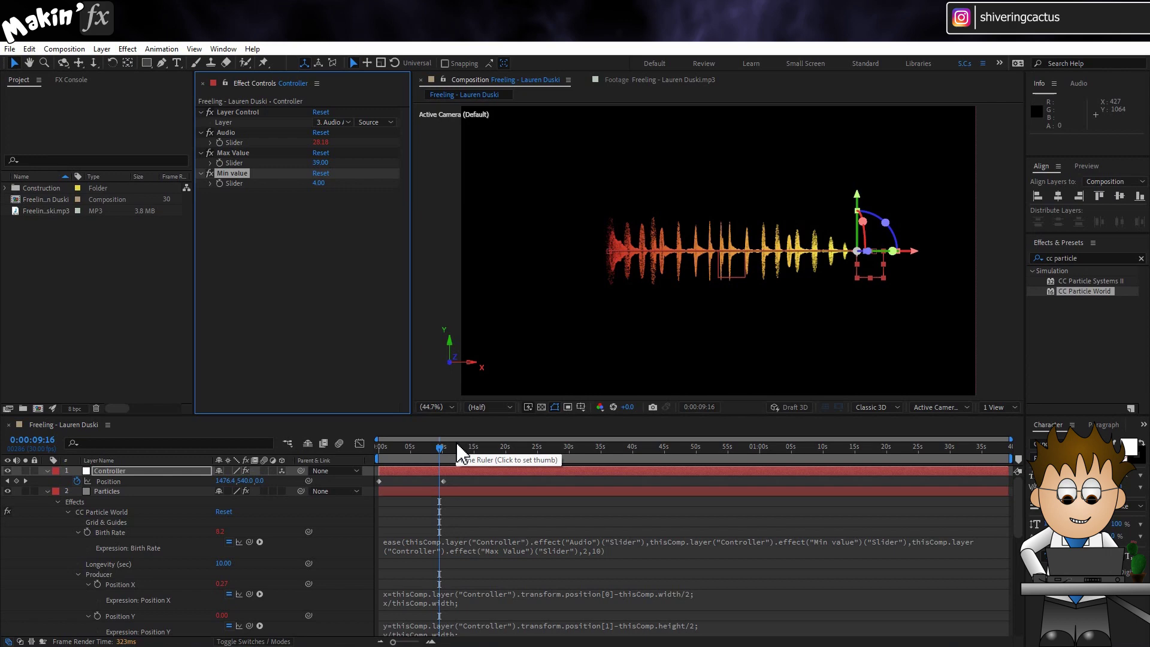
Step: Add the expression wiggle(0.3,250) to the Controller's Position and preview the animation
{"action": "left_click", "coordinate": [140, 470]}
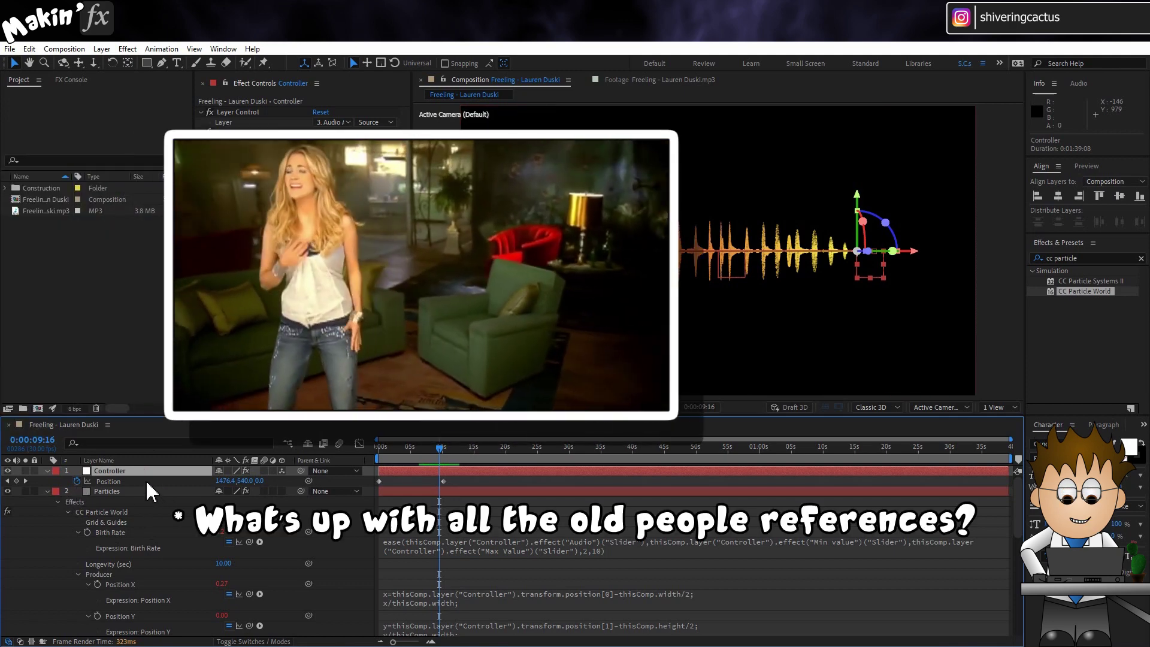
{"action": "left_click", "coordinate": [77, 481], "text": "alt"}
{"action": "type", "text": "wi"}
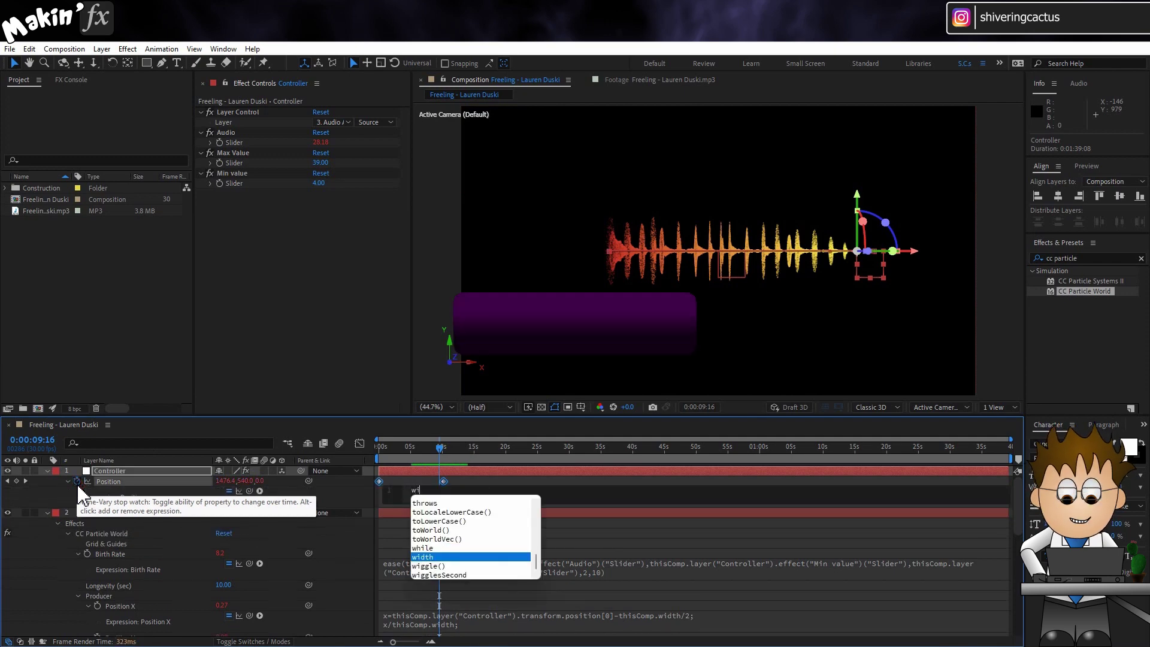
{"action": "type", "text": "gg"}
{"action": "key", "text": "Return"}
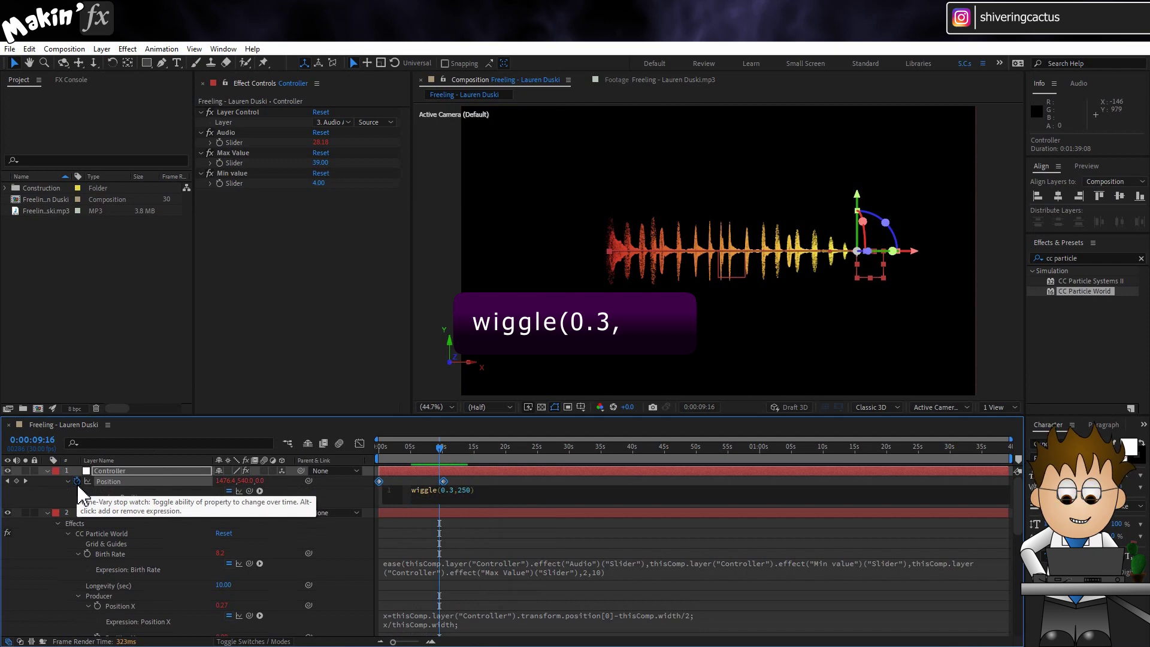
{"action": "left_click", "coordinate": [347, 499]}
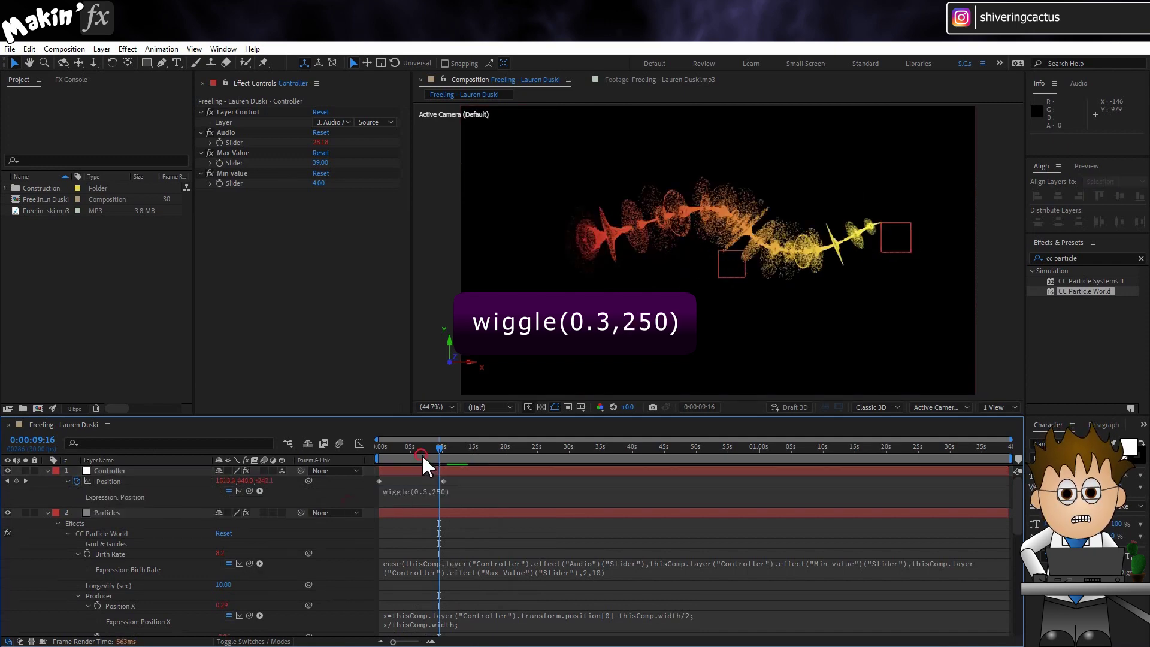
{"action": "key", "text": "space"}
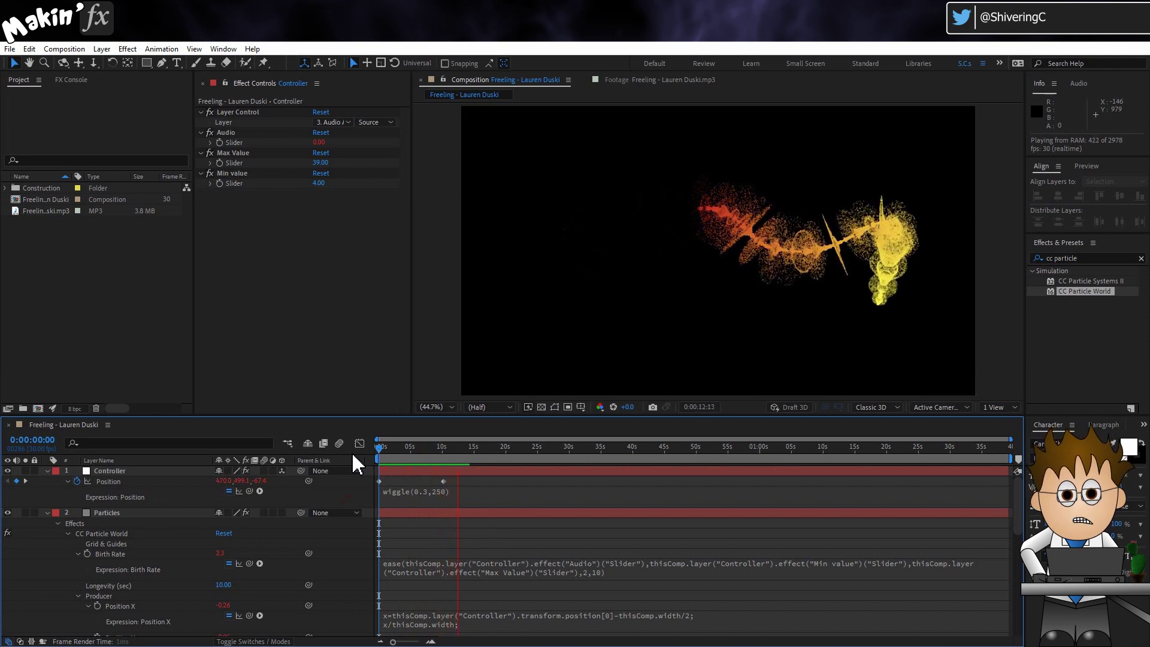
Step: Stop the preview and add a new camera layer at about 0:00:13:20
{"action": "key", "text": "space"}
{"action": "left_click", "coordinate": [102, 48]}
{"action": "mouse_move", "coordinate": [106, 61]}
{"action": "left_click", "coordinate": [366, 103]}
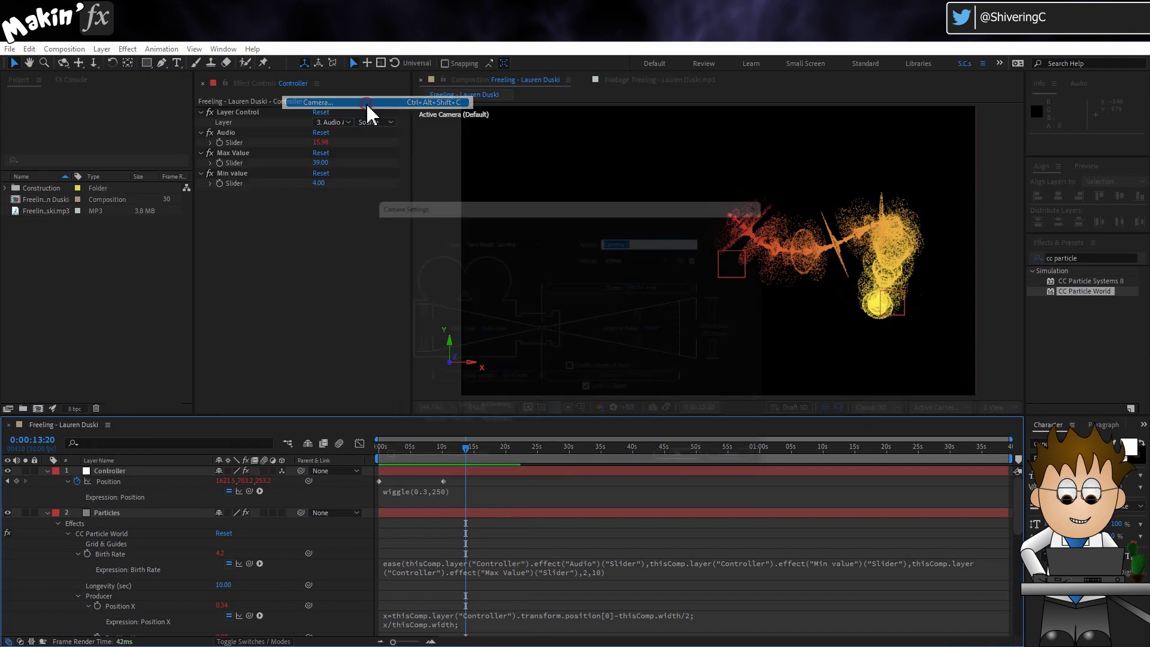
{"action": "left_click", "coordinate": [697, 473]}
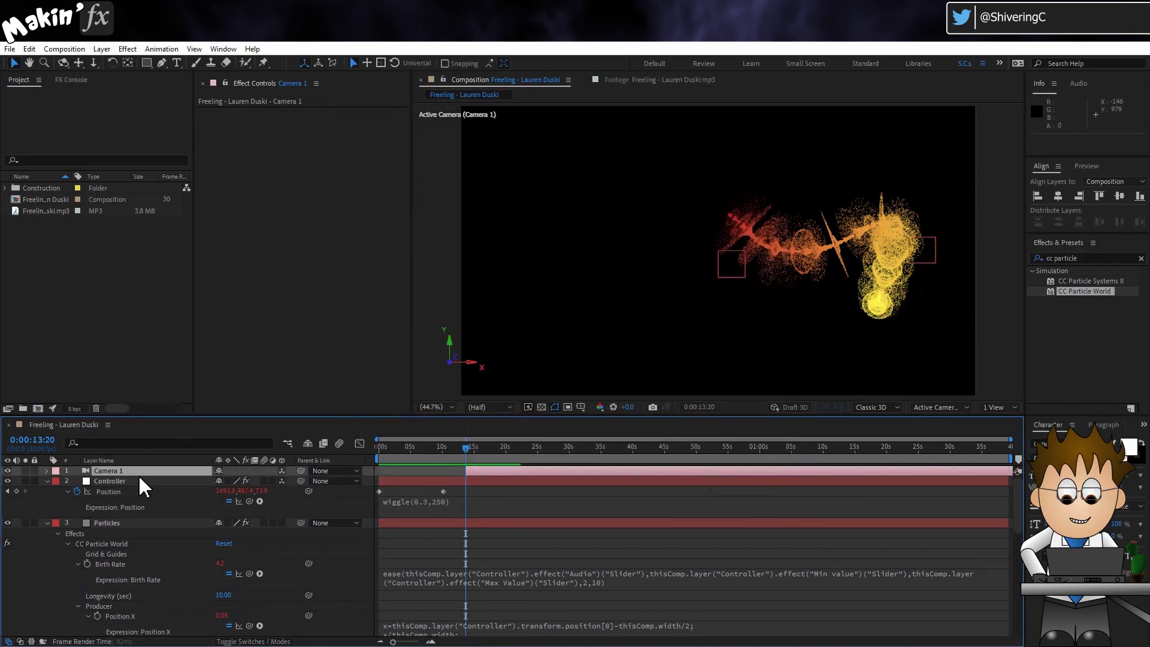
Step: Link the camera's Point of Interest to the Controller's Position and preview the animation
{"action": "left_click", "coordinate": [48, 471]}
{"action": "left_click", "coordinate": [57, 481]}
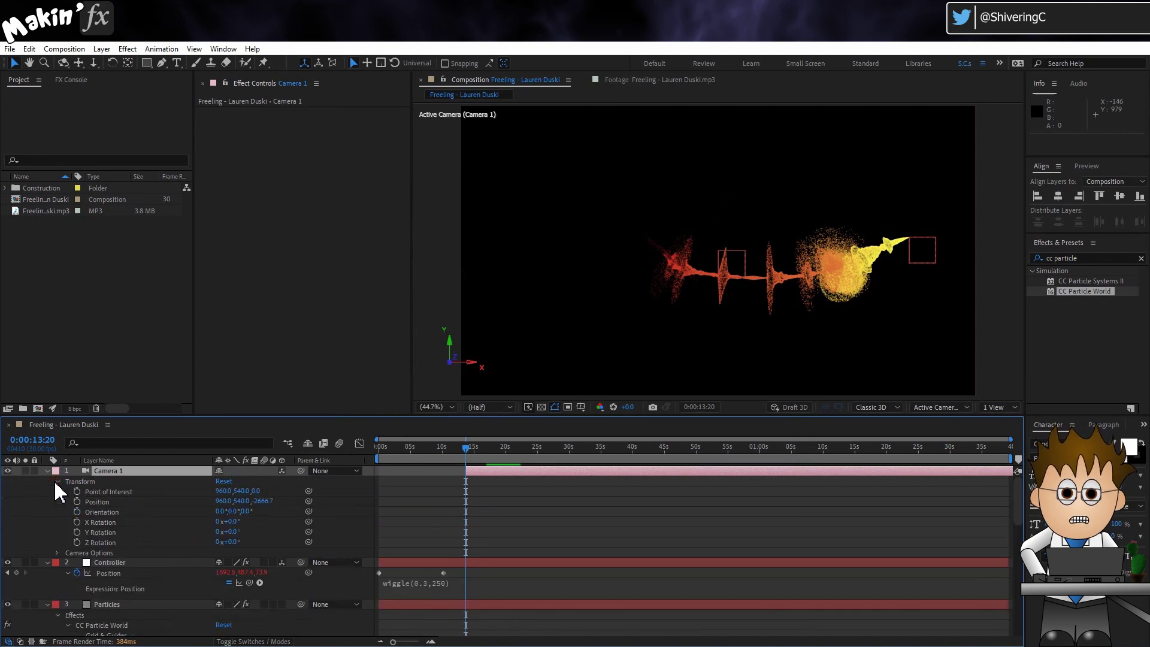
{"action": "left_click_drag", "start_coordinate": [312, 490], "coordinate": [118, 572]}
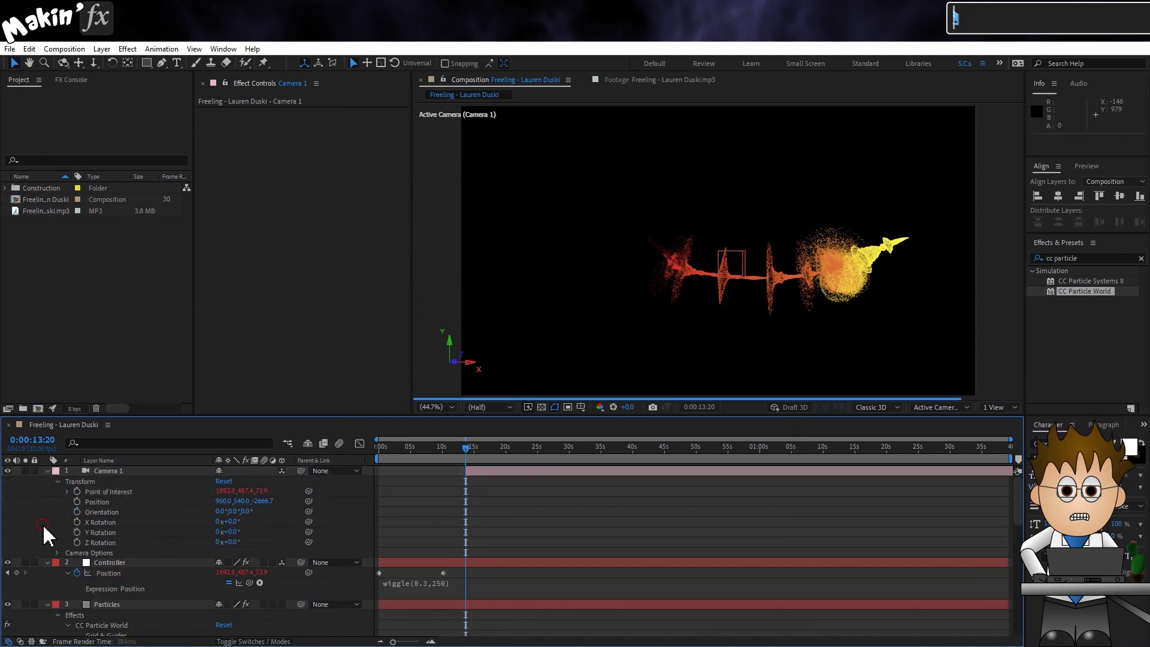
{"action": "key", "text": "space"}
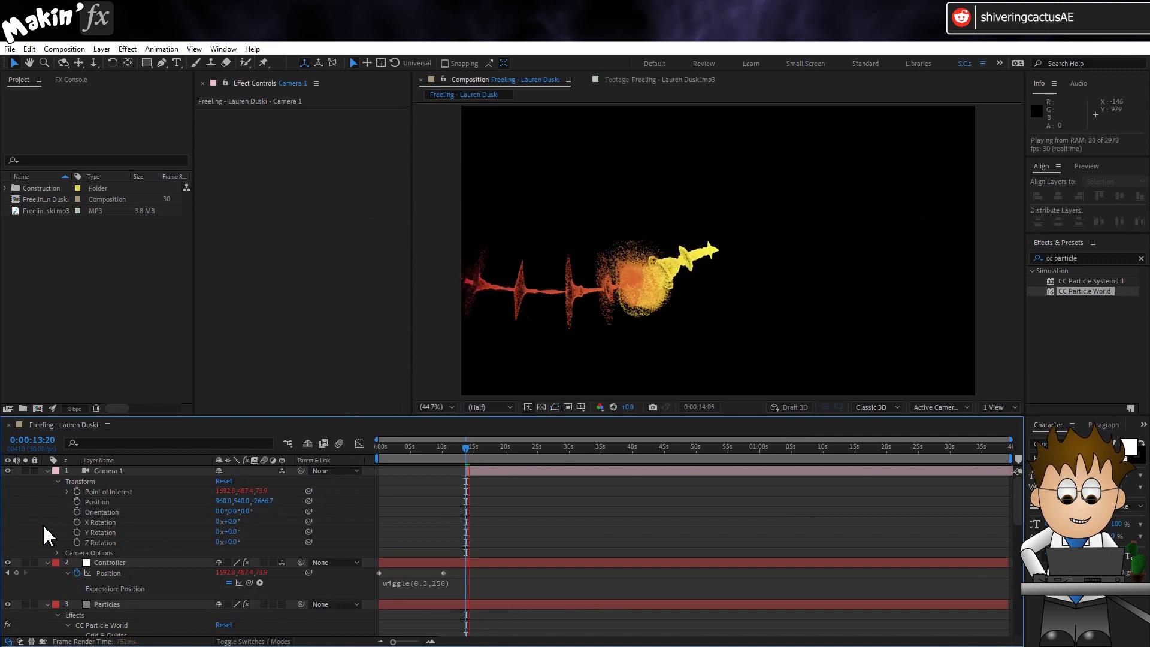